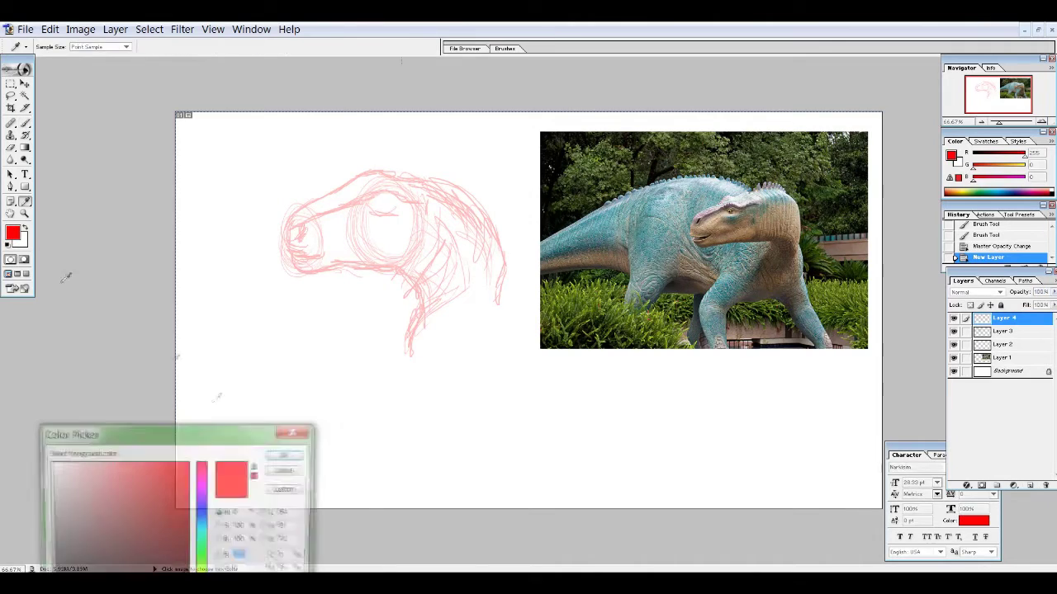
Ink the horse-like dinosaur head's outline, eye, nostril and jaw in black with the Brush tool over the red sketch on Layer 4.
{"action": "left_click", "coordinate": [283, 455]}
{"action": "left_click", "coordinate": [25, 213]}
{"action": "left_click", "coordinate": [528, 222]}
{"action": "key", "text": "b"}
{"action": "mouse_move", "coordinate": [174, 218]}
{"action": "left_mouse_down"}
{"action": "mouse_move", "coordinate": [168, 261]}
{"action": "mouse_move", "coordinate": [199, 268]}
{"action": "mouse_move", "coordinate": [172, 275]}
{"action": "mouse_move", "coordinate": [199, 294]}
{"action": "mouse_move", "coordinate": [309, 288]}
{"action": "left_mouse_up"}
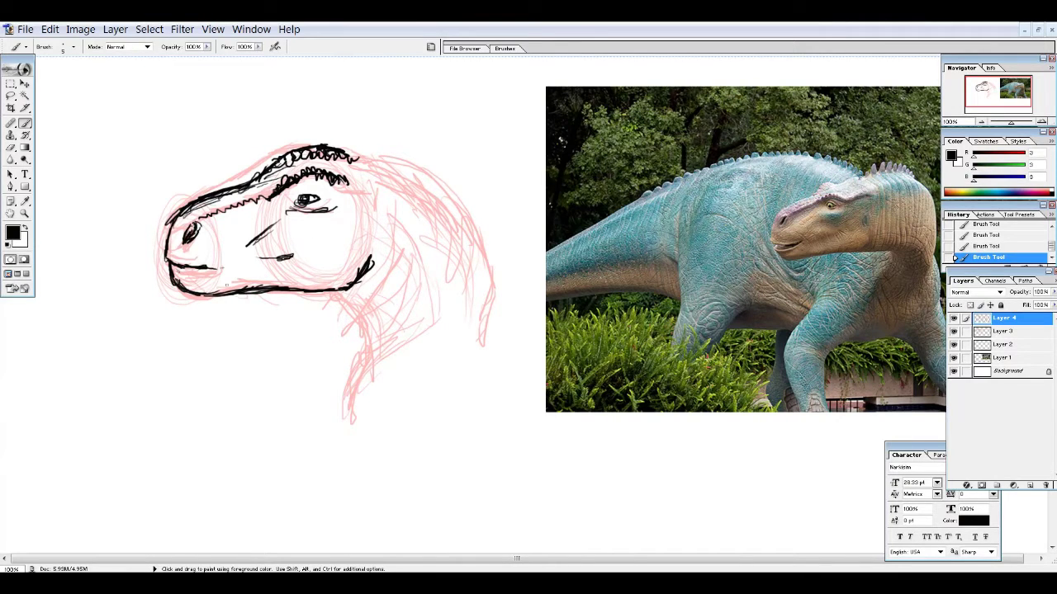
Ink the mane strands, neck and throat behind the dinosaur head in black.
{"action": "mouse_move", "coordinate": [203, 289]}
{"action": "left_mouse_down"}
{"action": "mouse_move", "coordinate": [339, 285]}
{"action": "mouse_move", "coordinate": [394, 237]}
{"action": "left_mouse_up"}
{"action": "mouse_move", "coordinate": [356, 295]}
{"action": "left_mouse_down"}
{"action": "mouse_move", "coordinate": [388, 169]}
{"action": "mouse_move", "coordinate": [438, 183]}
{"action": "left_mouse_up"}
{"action": "mouse_move", "coordinate": [397, 376]}
{"action": "left_mouse_down"}
{"action": "mouse_move", "coordinate": [399, 159]}
{"action": "mouse_move", "coordinate": [528, 289]}
{"action": "left_mouse_up"}
{"action": "left_click_drag", "start_coordinate": [429, 165], "coordinate": [483, 262]}
{"action": "left_click_drag", "start_coordinate": [388, 153], "coordinate": [404, 245]}
{"action": "left_click_drag", "start_coordinate": [397, 326], "coordinate": [499, 206]}
{"action": "mouse_move", "coordinate": [353, 166]}
{"action": "left_mouse_down"}
{"action": "mouse_move", "coordinate": [387, 129]}
{"action": "mouse_move", "coordinate": [376, 147]}
{"action": "mouse_move", "coordinate": [450, 155]}
{"action": "left_mouse_up"}
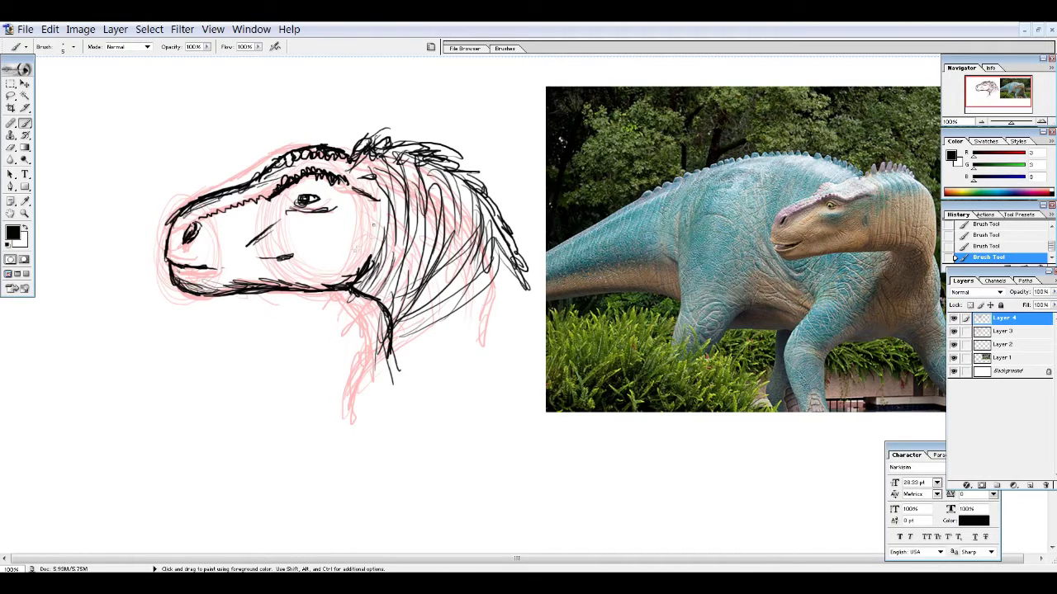
{"action": "left_click_drag", "start_coordinate": [367, 206], "coordinate": [396, 309]}
Group Layer 3 and Layer 4 into a new layer set.
{"action": "key", "text": "z"}
{"action": "key", "text": "ctrl+minus"}
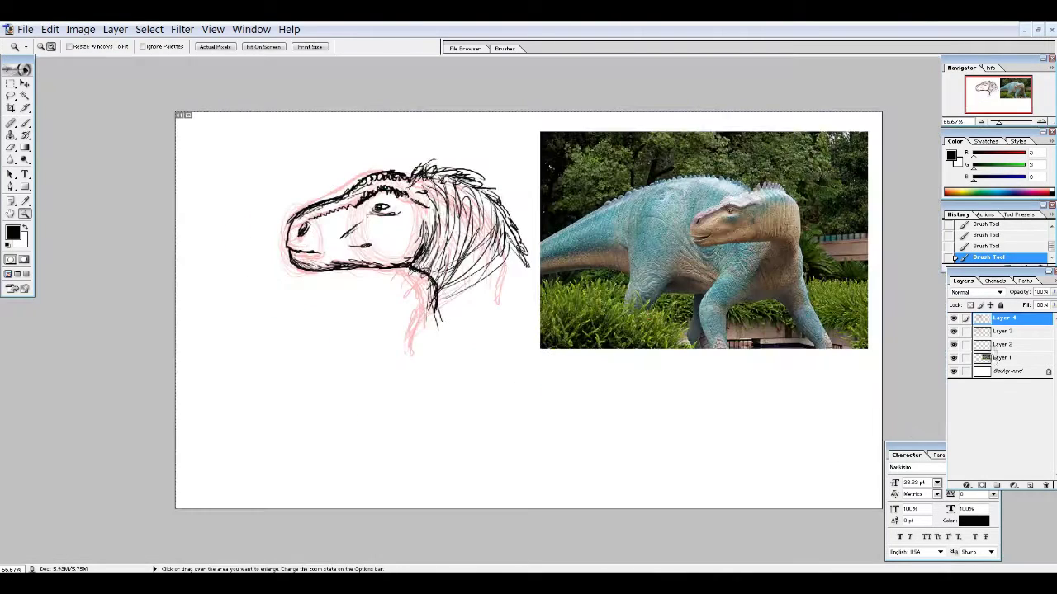
{"action": "left_click", "coordinate": [996, 485]}
{"action": "left_click_drag", "start_coordinate": [1007, 331], "coordinate": [1003, 319]}
Scale down the layer set's head drawing with Free Transform, adjust its rotation and place it in the canvas's upper-left corner.
{"action": "key", "text": "ctrl+t"}
{"action": "left_click_drag", "start_coordinate": [472, 297], "coordinate": [381, 269]}
{"action": "left_click_drag", "start_coordinate": [424, 112], "coordinate": [408, 146]}
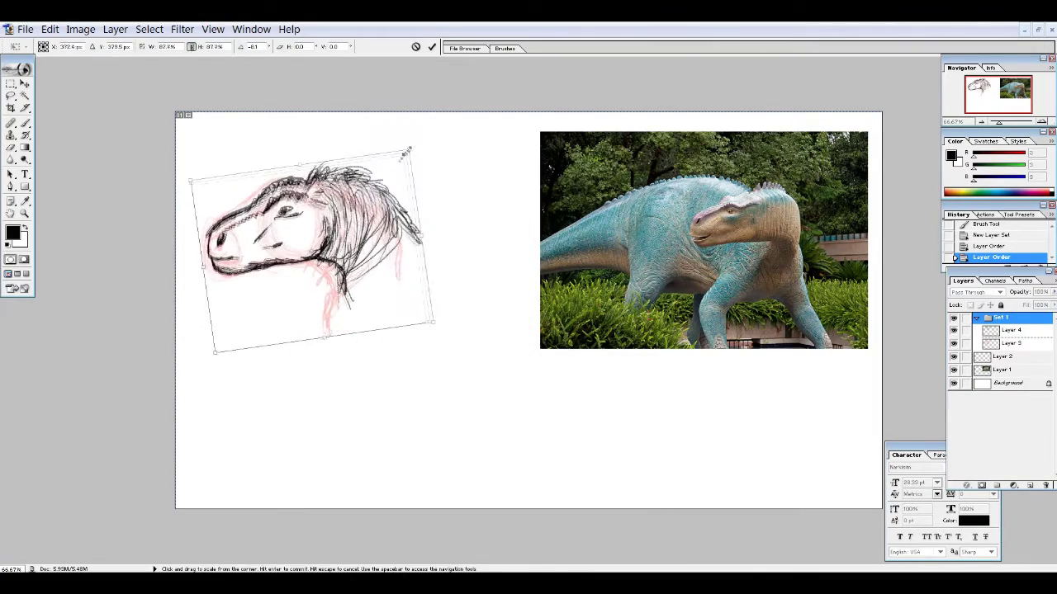
{"action": "left_click_drag", "start_coordinate": [203, 343], "coordinate": [212, 306]}
{"action": "mouse_move", "coordinate": [195, 227]}
{"action": "left_mouse_down"}
{"action": "mouse_move", "coordinate": [247, 214]}
{"action": "mouse_move", "coordinate": [386, 223]}
{"action": "left_mouse_up"}
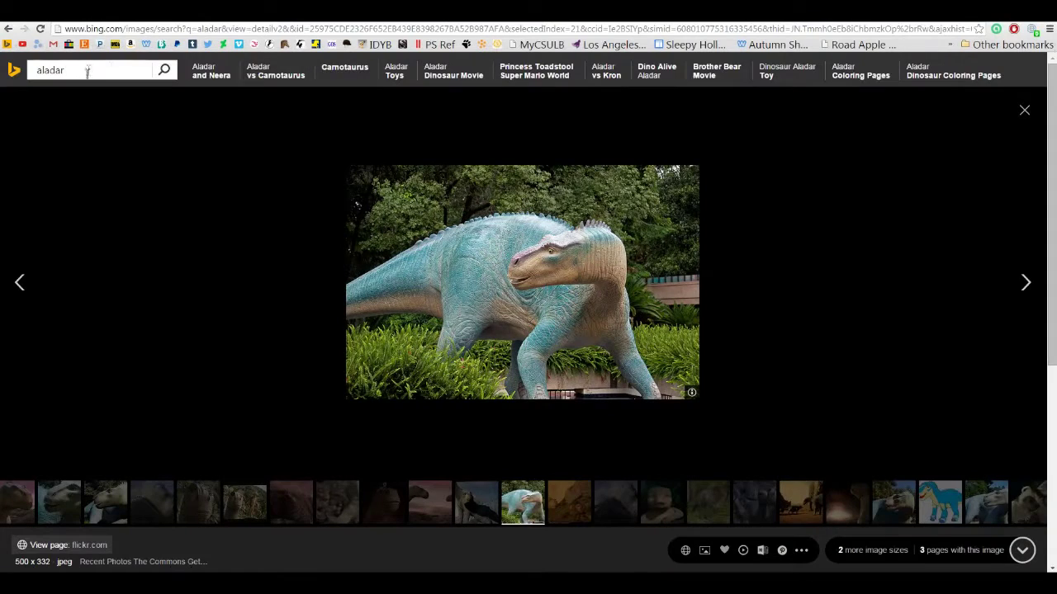
Switch to the browser and enter "iguano" as the new image search.
{"action": "double_click", "coordinate": [87, 71]}
{"action": "type", "text": "iguano"}
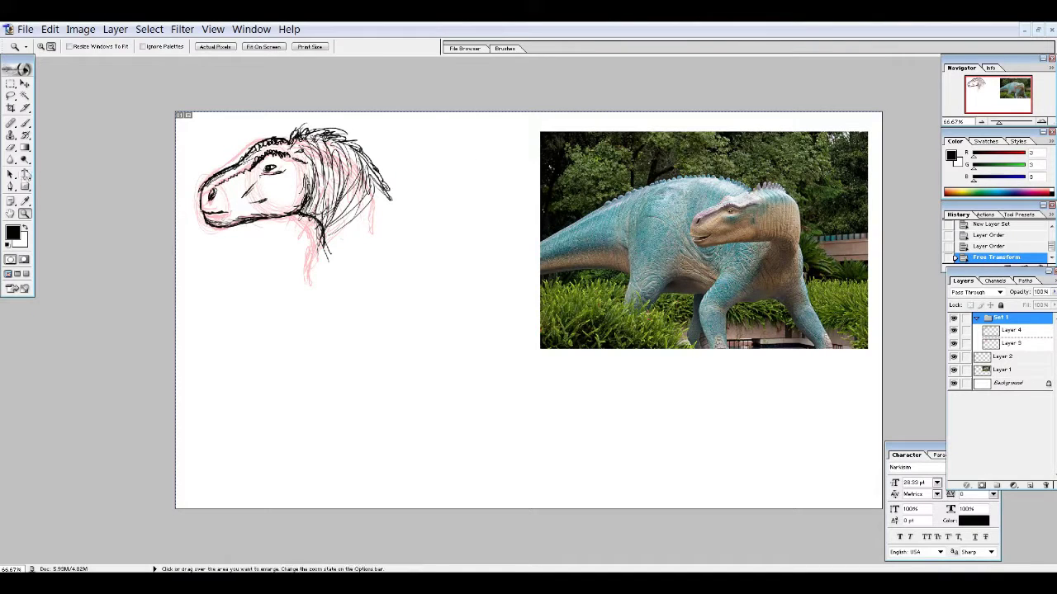
Add an "iguanodon" text label in 10 pt Gulim and place it above the head drawing in the canvas's upper-left corner.
{"action": "key", "text": "t"}
{"action": "left_click", "coordinate": [233, 124]}
{"action": "type", "text": "iguanodon"}
{"action": "key", "text": "ctrl+a"}
{"action": "left_click", "coordinate": [219, 46]}
{"action": "left_click", "coordinate": [70, 46]}
{"action": "key", "text": "Up"}
{"action": "key", "text": "Up"}
{"action": "key", "text": "Up"}
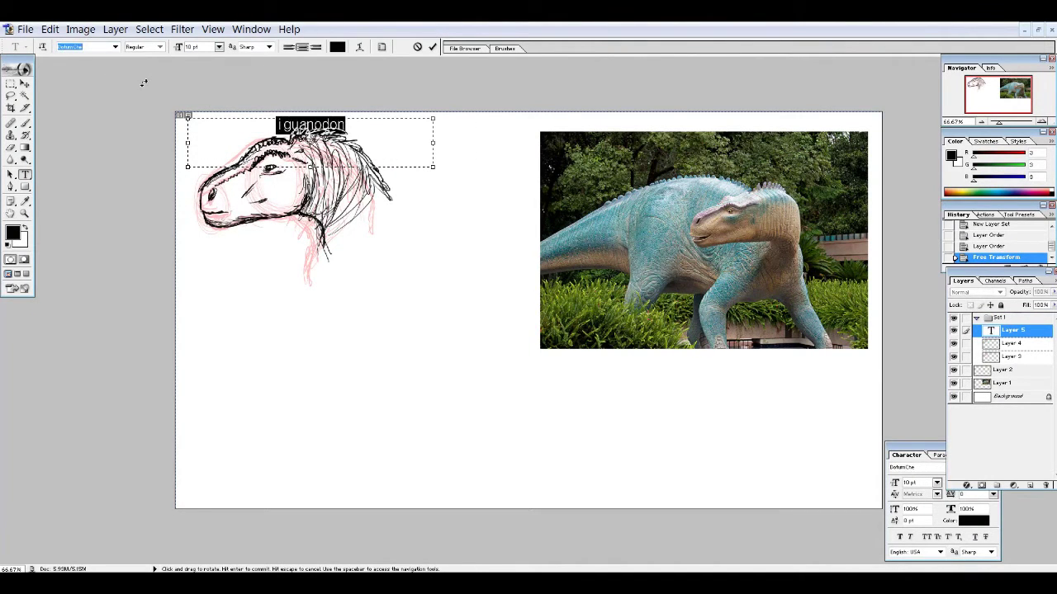
{"action": "key", "text": "ctrl+Return"}
{"action": "left_click", "coordinate": [24, 83]}
{"action": "left_click_drag", "start_coordinate": [295, 136], "coordinate": [210, 141]}
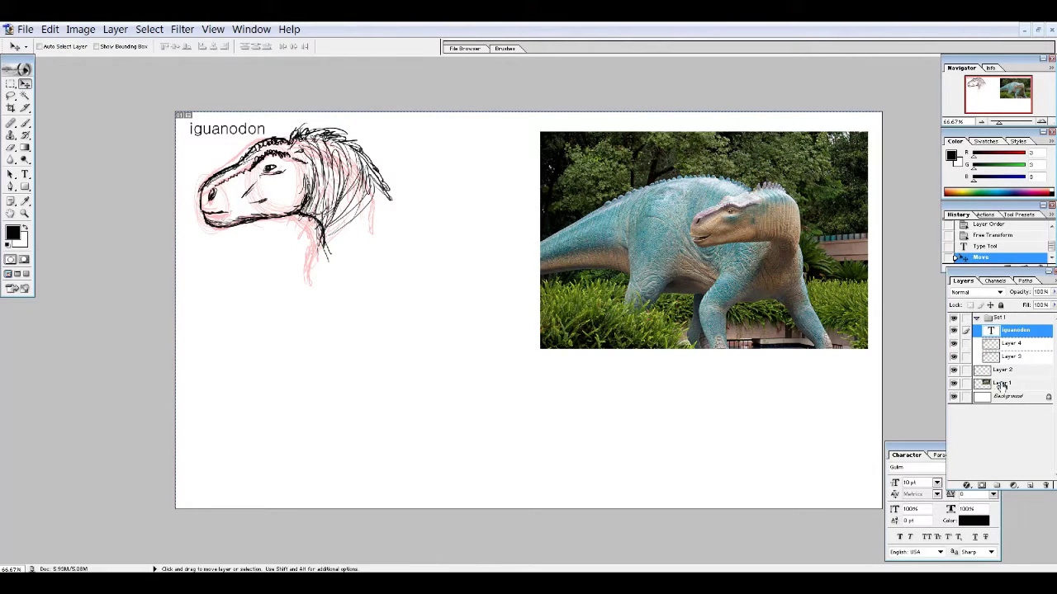
Hide the reference photo on Layer 1 and save the document as "Dinosaur sketches set 1" in Photoshop format.
{"action": "left_click", "coordinate": [1003, 383]}
{"action": "left_click", "coordinate": [954, 383]}
{"action": "key", "text": "ctrl+shift+s"}
{"action": "type", "text": "Dino"}
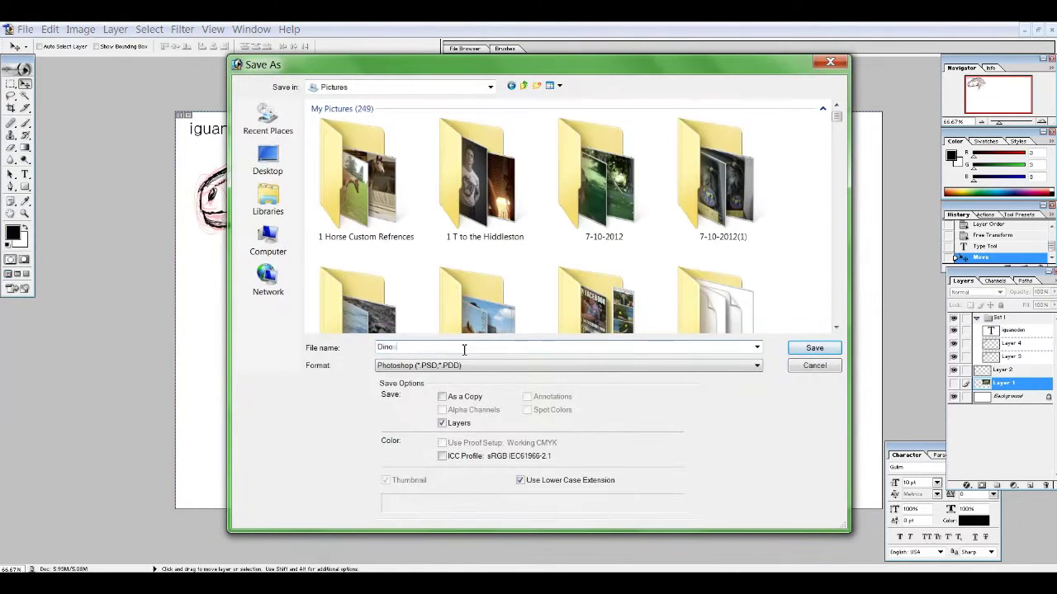
{"action": "type", "text": "saur sketches se"}
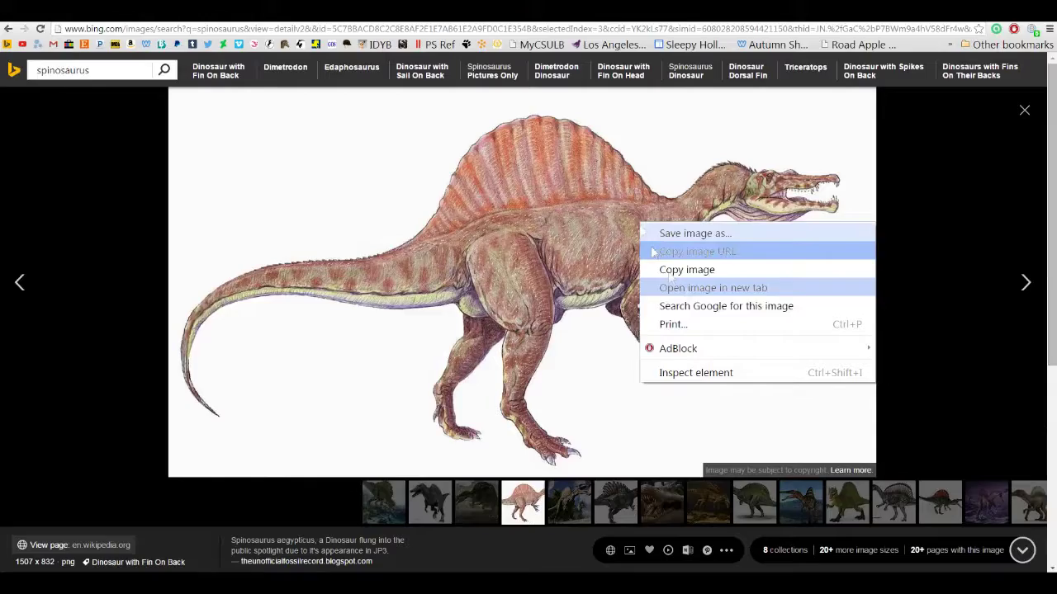
Copy the spinosaurus illustration from the browser, paste it into the Photoshop document and move it below the iguanodon head.
{"action": "left_click", "coordinate": [689, 269]}
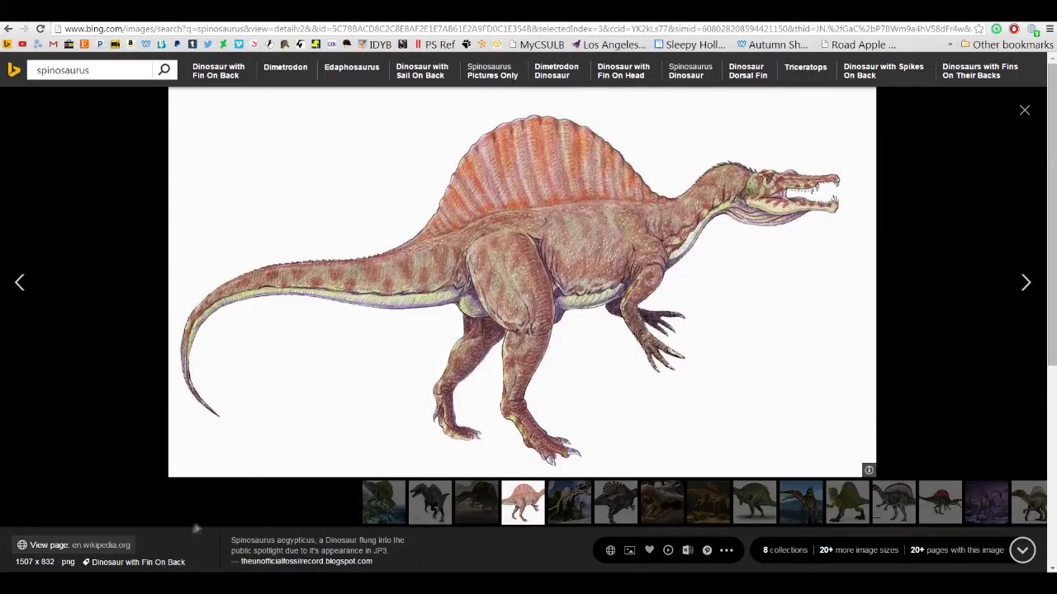
{"action": "key", "text": "alt+Tab"}
{"action": "key", "text": "ctrl+v"}
{"action": "left_click_drag", "start_coordinate": [499, 376], "coordinate": [233, 427]}
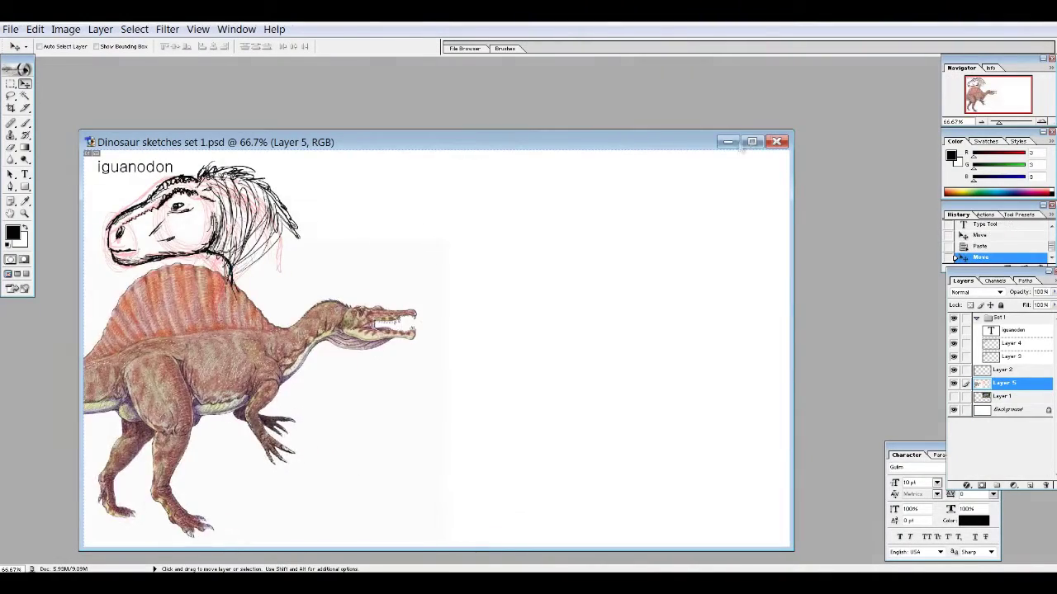
{"action": "left_click", "coordinate": [751, 142]}
Sketch the spinosaurus's round skull and long snout in red on Layer 3, in the empty area beside the reference.
{"action": "left_click", "coordinate": [1013, 357]}
{"action": "key", "text": "z"}
{"action": "left_click", "coordinate": [564, 216]}
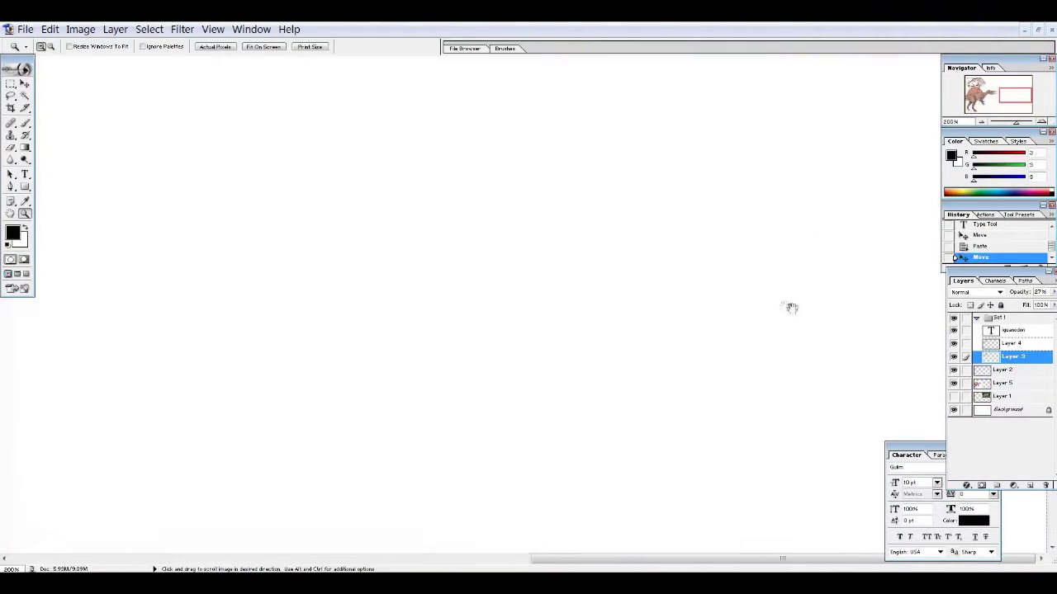
{"action": "left_click", "coordinate": [13, 233]}
{"action": "left_click", "coordinate": [189, 454]}
{"action": "left_click", "coordinate": [285, 448]}
{"action": "key", "text": "b"}
{"action": "mouse_move", "coordinate": [722, 120]}
{"action": "left_mouse_down"}
{"action": "mouse_move", "coordinate": [697, 150]}
{"action": "mouse_move", "coordinate": [738, 161]}
{"action": "mouse_move", "coordinate": [700, 147]}
{"action": "left_mouse_up"}
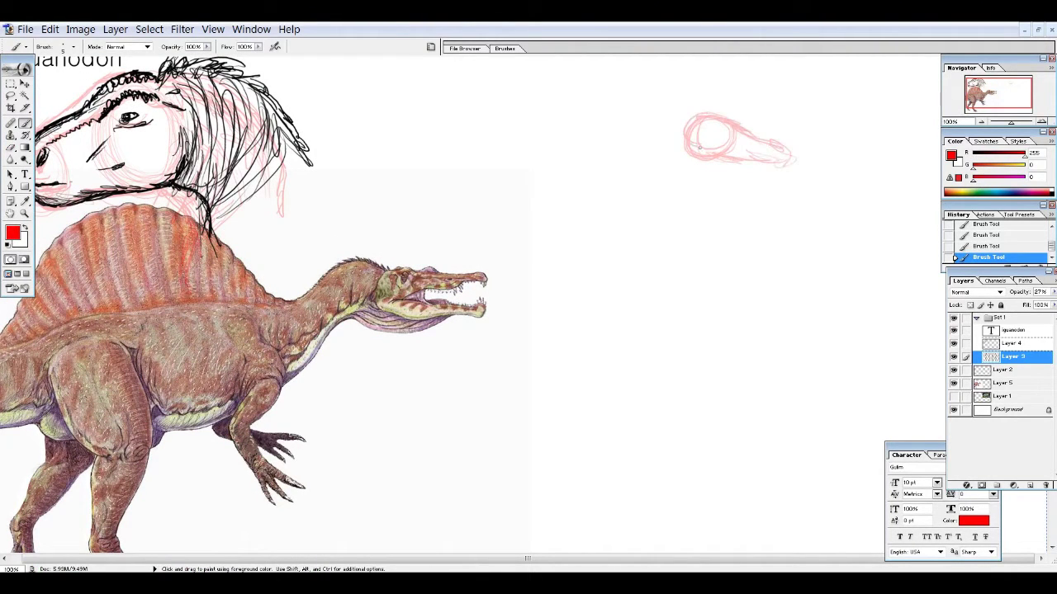
Rough in the spinosaurus's neck, chest circle, body, short arm and hind legs in red.
{"action": "mouse_move", "coordinate": [637, 134]}
{"action": "left_mouse_down"}
{"action": "mouse_move", "coordinate": [653, 165]}
{"action": "mouse_move", "coordinate": [615, 169]}
{"action": "mouse_move", "coordinate": [586, 198]}
{"action": "mouse_move", "coordinate": [507, 182]}
{"action": "mouse_move", "coordinate": [545, 215]}
{"action": "mouse_move", "coordinate": [511, 234]}
{"action": "left_mouse_up"}
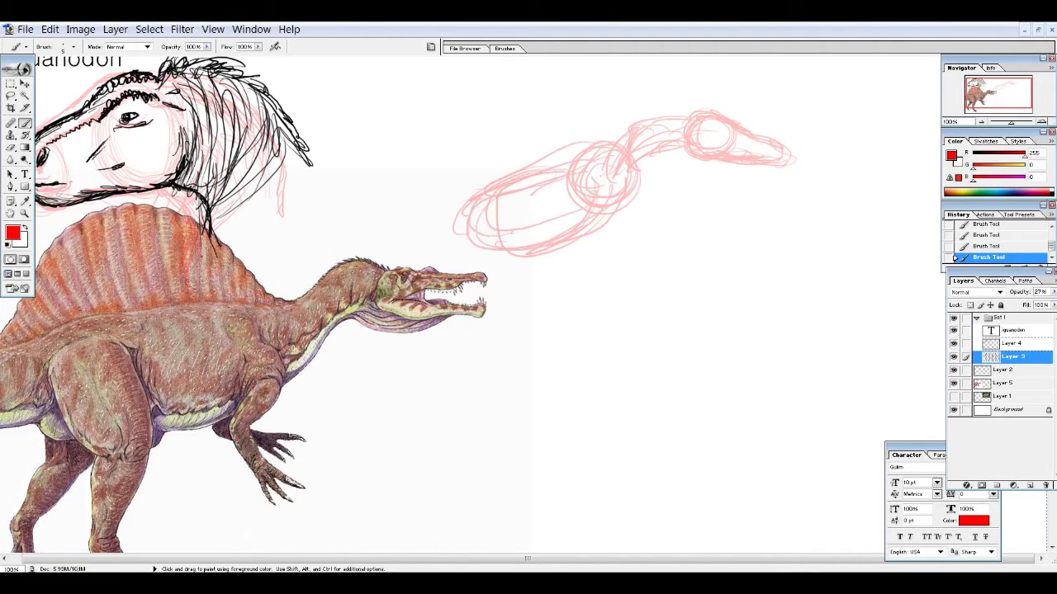
{"action": "left_click_drag", "start_coordinate": [595, 237], "coordinate": [636, 256]}
{"action": "mouse_move", "coordinate": [520, 260]}
{"action": "left_mouse_down"}
{"action": "mouse_move", "coordinate": [489, 281]}
{"action": "mouse_move", "coordinate": [491, 229]}
{"action": "mouse_move", "coordinate": [476, 234]}
{"action": "mouse_move", "coordinate": [515, 301]}
{"action": "mouse_move", "coordinate": [483, 341]}
{"action": "mouse_move", "coordinate": [498, 282]}
{"action": "mouse_move", "coordinate": [487, 316]}
{"action": "mouse_move", "coordinate": [516, 351]}
{"action": "left_mouse_up"}
{"action": "left_click", "coordinate": [1051, 548]}
{"action": "left_click_drag", "start_coordinate": [450, 288], "coordinate": [446, 351]}
{"action": "left_click_drag", "start_coordinate": [441, 314], "coordinate": [542, 393]}
Rough in the spinosaurus's thigh, tapering tail and tall back sail in red.
{"action": "left_click_drag", "start_coordinate": [487, 186], "coordinate": [425, 198]}
{"action": "left_click_drag", "start_coordinate": [487, 247], "coordinate": [388, 214]}
{"action": "left_click_drag", "start_coordinate": [479, 194], "coordinate": [285, 250]}
{"action": "left_click_drag", "start_coordinate": [462, 239], "coordinate": [285, 264]}
{"action": "left_click_drag", "start_coordinate": [495, 288], "coordinate": [484, 337]}
{"action": "left_click_drag", "start_coordinate": [644, 145], "coordinate": [458, 136]}
{"action": "mouse_move", "coordinate": [383, 248]}
{"action": "left_mouse_down"}
{"action": "mouse_move", "coordinate": [561, 116]}
{"action": "mouse_move", "coordinate": [417, 145]}
{"action": "left_mouse_up"}
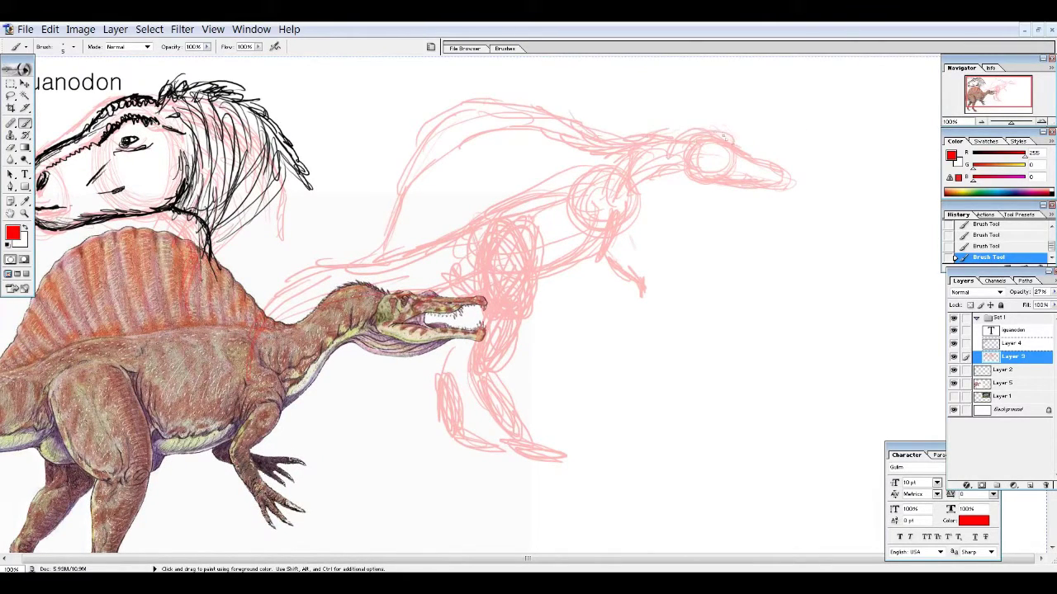
Hide the Layer 5 reference and copy the Jurassic Park spinosaurus image from the browser.
{"action": "left_click", "coordinate": [953, 383]}
{"action": "key", "text": "alt+Tab"}
{"action": "right_click", "coordinate": [523, 262]}
{"action": "left_click", "coordinate": [569, 305]}
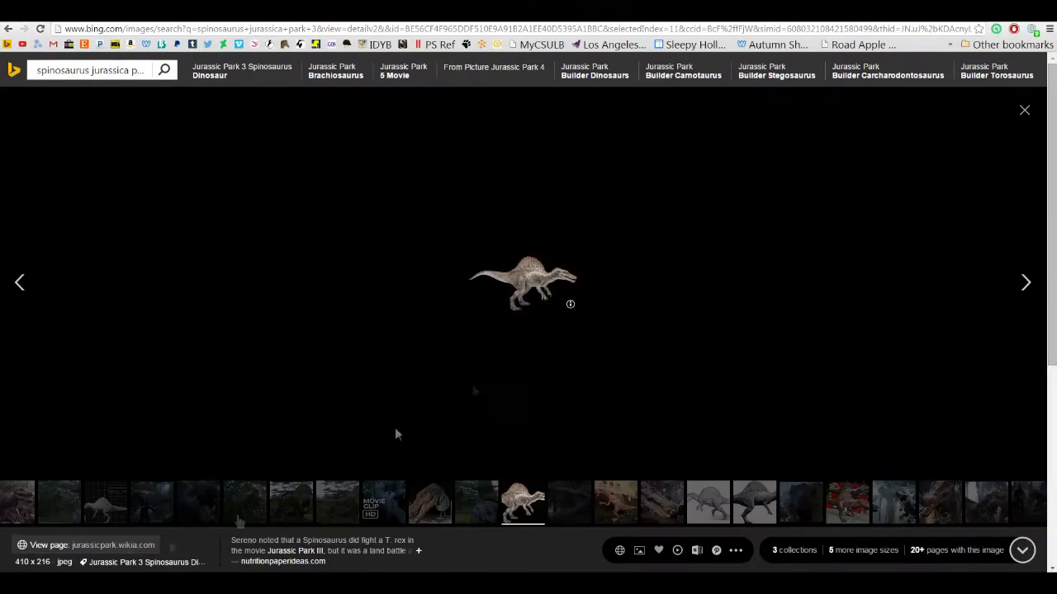
Paste the Jurassic Park spinosaurus image into the Photoshop document, enlarge it with Free Transform and move it left of the sketch.
{"action": "key", "text": "alt+Tab"}
{"action": "key", "text": "ctrl+v"}
{"action": "key", "text": "ctrl+t"}
{"action": "left_click_drag", "start_coordinate": [467, 330], "coordinate": [13, 532]}
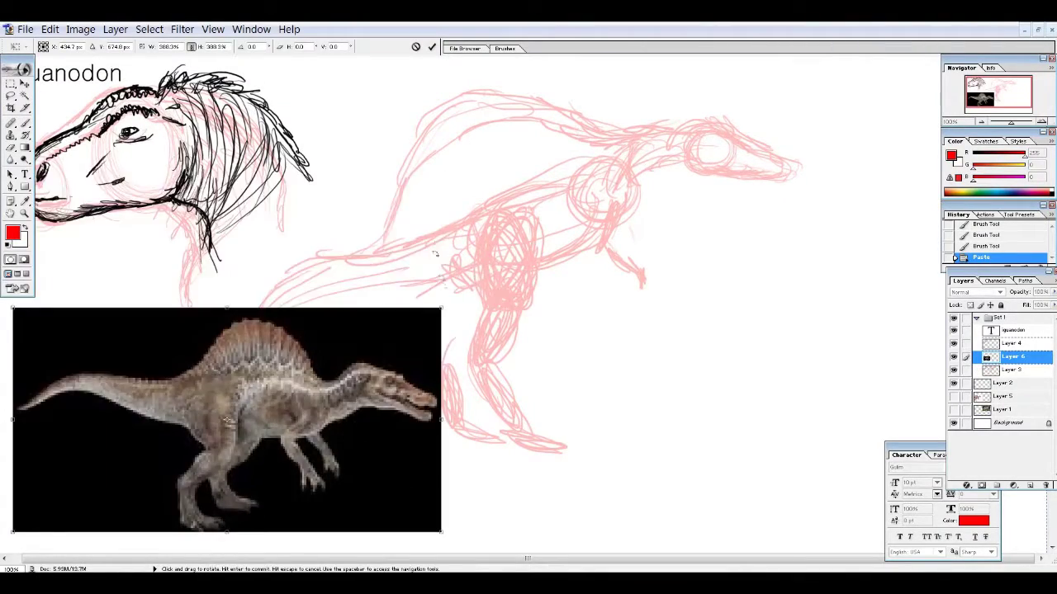
{"action": "left_click_drag", "start_coordinate": [441, 308], "coordinate": [817, 106]}
{"action": "key", "text": "Return"}
{"action": "left_click_drag", "start_coordinate": [495, 330], "coordinate": [202, 322]}
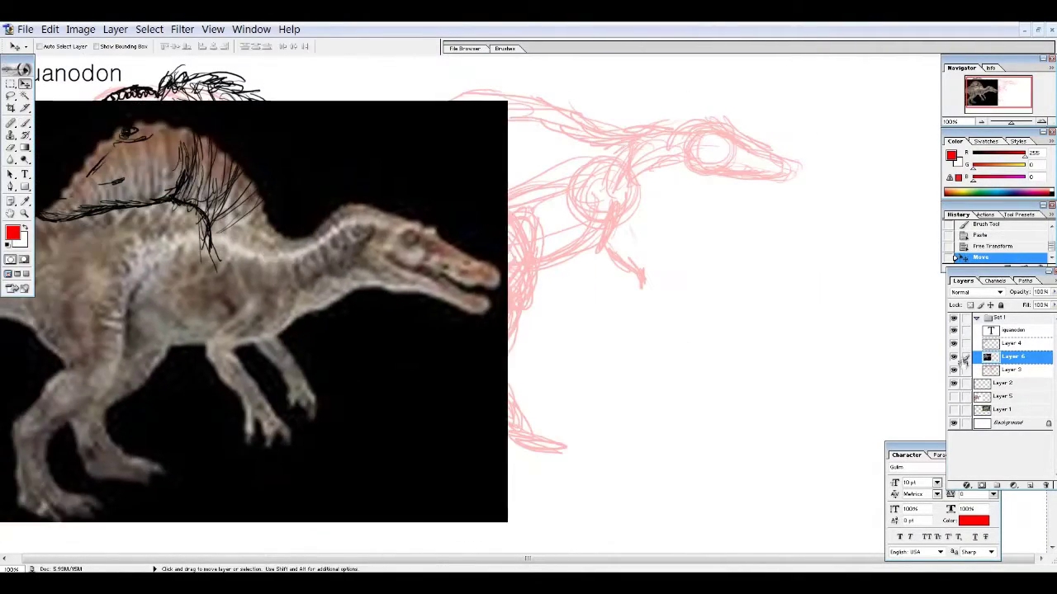
Lasso and move the red spinosaurus sketch beneath the iguanodon head, and place the hidden Layer 6 below Layer 2.
{"action": "left_click", "coordinate": [953, 356]}
{"action": "left_click", "coordinate": [1015, 369]}
{"action": "key", "text": "ctrl+minus"}
{"action": "key", "text": "l"}
{"action": "mouse_move", "coordinate": [487, 107]}
{"action": "left_mouse_down"}
{"action": "mouse_move", "coordinate": [450, 124]}
{"action": "mouse_move", "coordinate": [661, 109]}
{"action": "mouse_move", "coordinate": [507, 203]}
{"action": "mouse_move", "coordinate": [521, 230]}
{"action": "left_mouse_up"}
{"action": "left_click", "coordinate": [510, 226]}
{"action": "left_click_drag", "start_coordinate": [1011, 356], "coordinate": [1011, 388]}
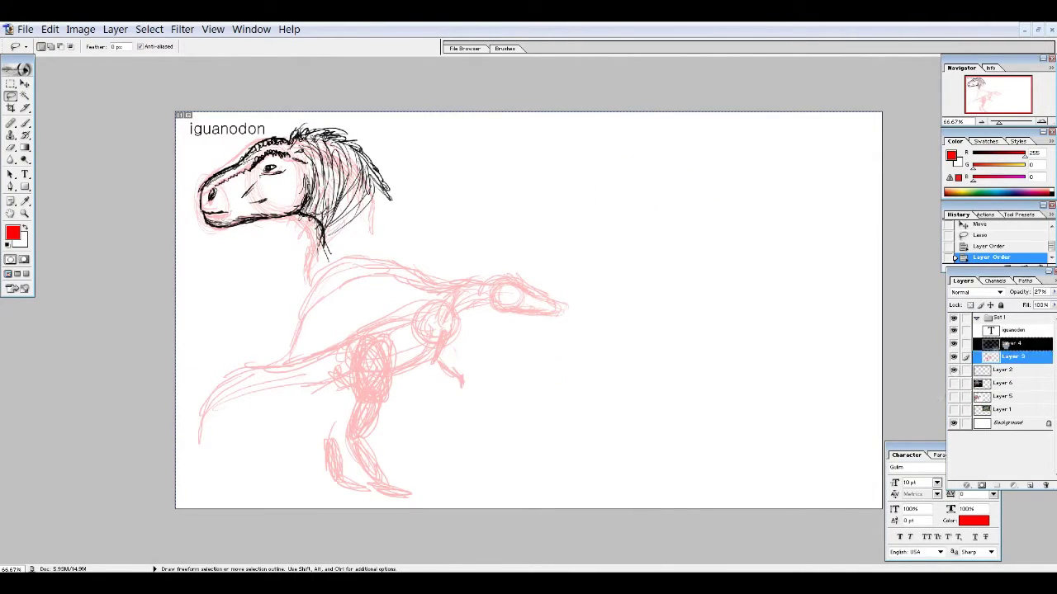
Ink the spinosaurus's near hind leg, from thigh to ankle, in black on Layer 4.
{"action": "left_click", "coordinate": [1014, 343]}
{"action": "left_click", "coordinate": [12, 234]}
{"action": "left_click", "coordinate": [52, 561]}
{"action": "left_click", "coordinate": [288, 451]}
{"action": "key", "text": "z"}
{"action": "left_click", "coordinate": [391, 276]}
{"action": "key", "text": "ctrl+alt+0"}
{"action": "key", "text": "b"}
{"action": "left_click", "coordinate": [954, 396]}
{"action": "left_click", "coordinate": [953, 397]}
{"action": "mouse_move", "coordinate": [303, 411]}
{"action": "left_mouse_down"}
{"action": "mouse_move", "coordinate": [282, 444]}
{"action": "mouse_move", "coordinate": [322, 312]}
{"action": "mouse_move", "coordinate": [254, 457]}
{"action": "mouse_move", "coordinate": [280, 492]}
{"action": "left_mouse_up"}
{"action": "left_click_drag", "start_coordinate": [285, 447], "coordinate": [312, 491]}
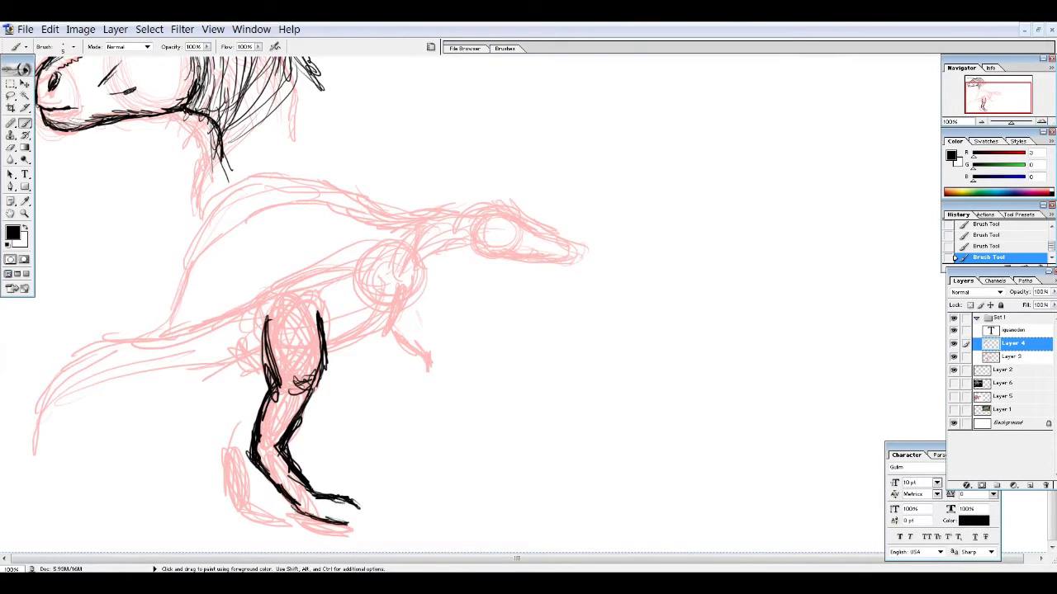
{"action": "left_click_drag", "start_coordinate": [327, 411], "coordinate": [345, 503]}
{"action": "left_click_drag", "start_coordinate": [327, 365], "coordinate": [288, 444]}
Show the Layer 5 reference, hide Layer 2 and ink the toes and claws of the near hind foot.
{"action": "left_click", "coordinate": [953, 396]}
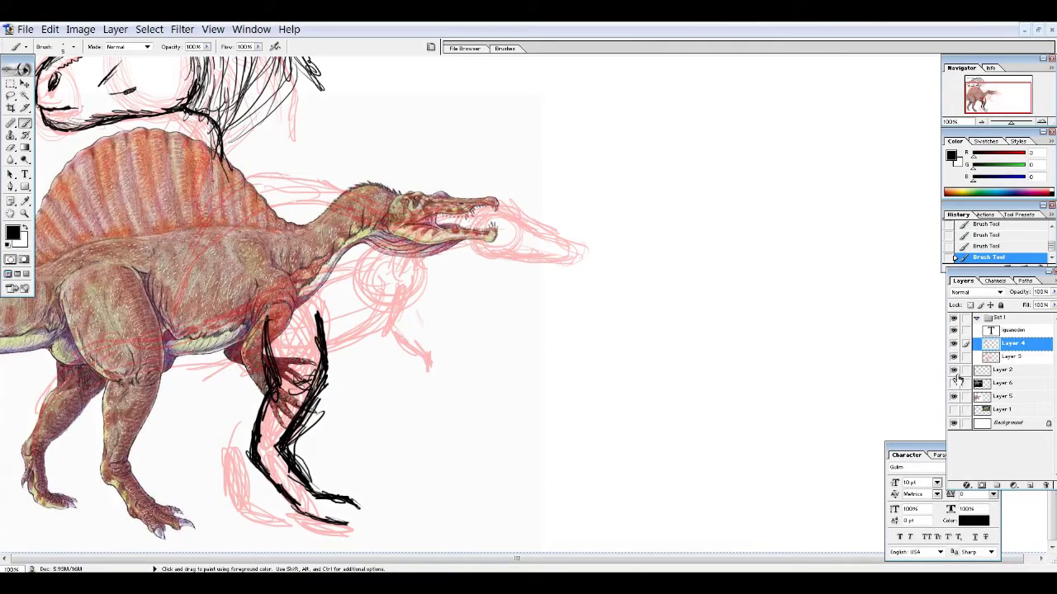
{"action": "left_click", "coordinate": [14, 151]}
{"action": "mouse_move", "coordinate": [351, 504]}
{"action": "left_mouse_down"}
{"action": "mouse_move", "coordinate": [364, 476]}
{"action": "mouse_move", "coordinate": [322, 496]}
{"action": "left_mouse_up"}
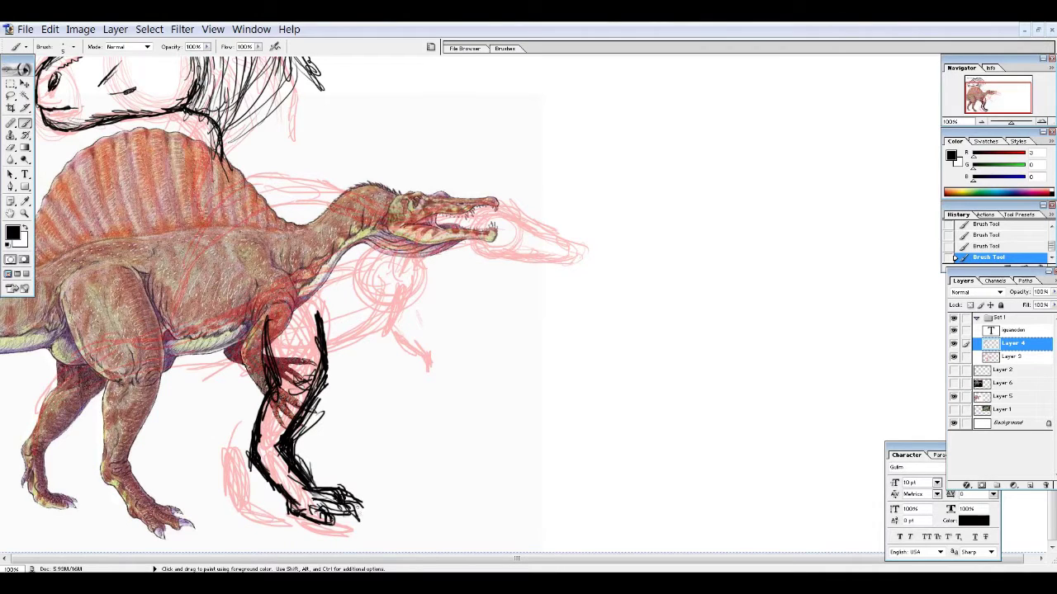
Hide the Layer 5 reference and ink the back of the thigh, the belly line and the front arm.
{"action": "left_click", "coordinate": [954, 397]}
{"action": "left_click_drag", "start_coordinate": [262, 314], "coordinate": [244, 383]}
{"action": "mouse_move", "coordinate": [326, 326]}
{"action": "left_mouse_down"}
{"action": "mouse_move", "coordinate": [343, 363]}
{"action": "mouse_move", "coordinate": [401, 323]}
{"action": "mouse_move", "coordinate": [427, 344]}
{"action": "left_mouse_up"}
{"action": "left_click", "coordinate": [954, 397]}
{"action": "left_click", "coordinate": [953, 396]}
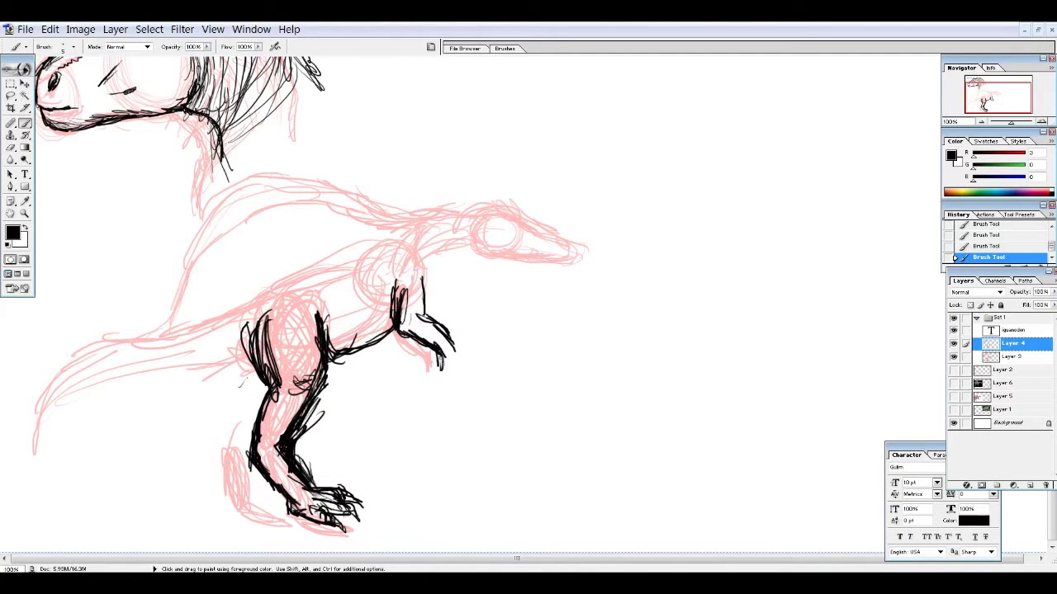
{"action": "left_click_drag", "start_coordinate": [440, 355], "coordinate": [442, 376]}
Lasso the red head and neck on Layer 3 and shift them slightly away from the body.
{"action": "key", "text": "l"}
{"action": "left_click", "coordinate": [1013, 356]}
{"action": "mouse_move", "coordinate": [397, 206]}
{"action": "left_mouse_down"}
{"action": "mouse_move", "coordinate": [487, 195]}
{"action": "mouse_move", "coordinate": [404, 252]}
{"action": "left_mouse_up"}
{"action": "left_click_drag", "start_coordinate": [495, 232], "coordinate": [508, 225]}
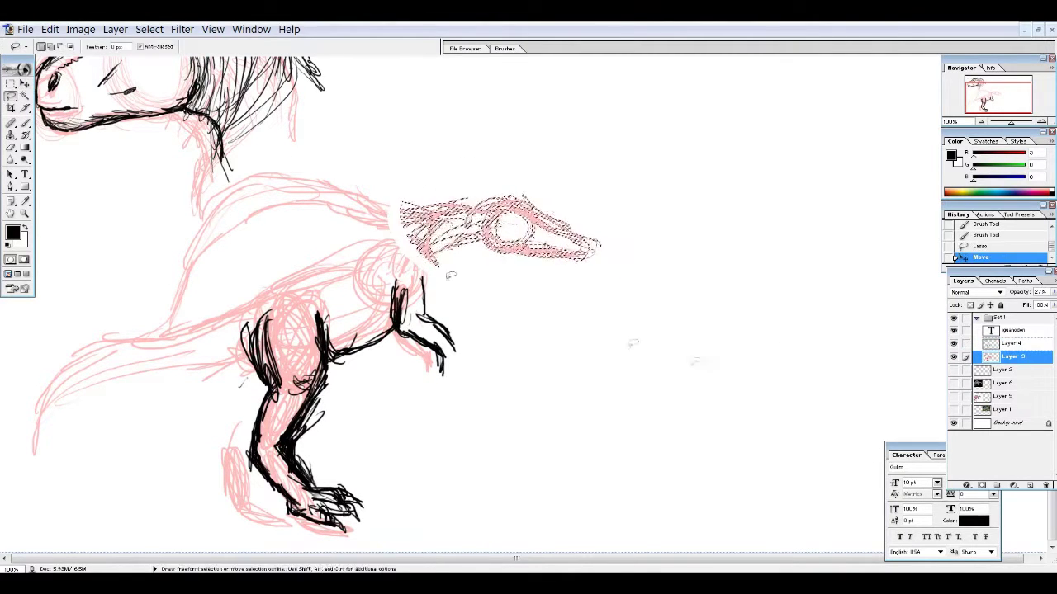
{"action": "key", "text": "ctrl+d"}
Ink the belly shading and the long curve of the back sail in black on Layer 4.
{"action": "left_click", "coordinate": [1013, 343]}
{"action": "key", "text": "b"}
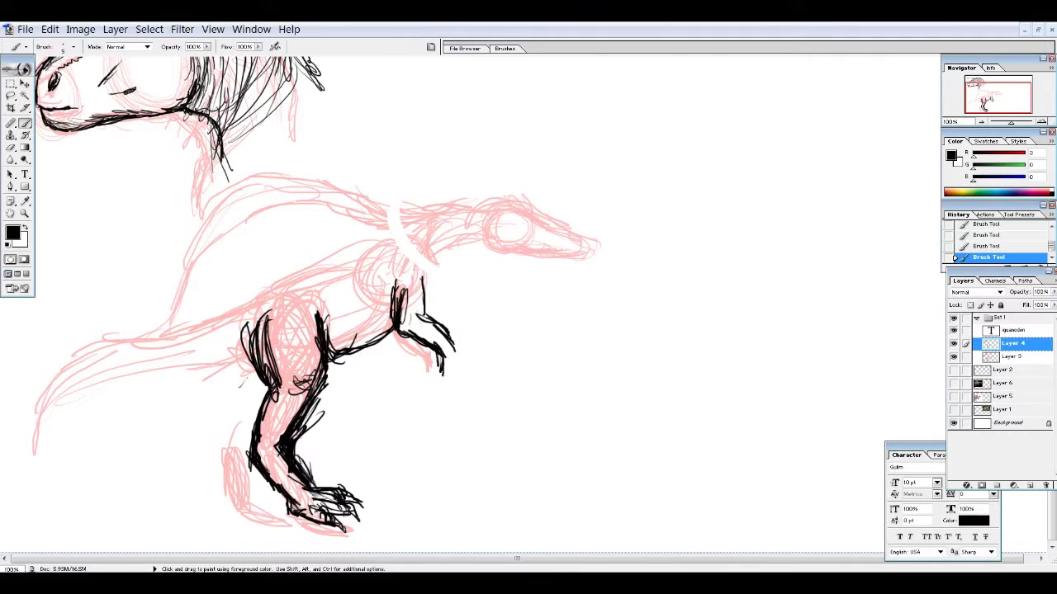
{"action": "left_click_drag", "start_coordinate": [330, 315], "coordinate": [373, 340]}
{"action": "left_click_drag", "start_coordinate": [322, 298], "coordinate": [338, 349]}
{"action": "left_click_drag", "start_coordinate": [355, 349], "coordinate": [398, 335]}
{"action": "mouse_move", "coordinate": [188, 315]}
{"action": "left_mouse_down"}
{"action": "mouse_move", "coordinate": [234, 223]}
{"action": "mouse_move", "coordinate": [317, 162]}
{"action": "mouse_move", "coordinate": [484, 201]}
{"action": "left_mouse_up"}
Lasso the inked sail outline, shift it slightly toward the tail and deselect it.
{"action": "key", "text": "l"}
{"action": "mouse_move", "coordinate": [516, 165]}
{"action": "left_mouse_down"}
{"action": "mouse_move", "coordinate": [239, 124]}
{"action": "mouse_move", "coordinate": [136, 330]}
{"action": "mouse_move", "coordinate": [273, 133]}
{"action": "left_mouse_up"}
{"action": "key", "text": "v"}
{"action": "left_click_drag", "start_coordinate": [389, 217], "coordinate": [368, 222]}
{"action": "key", "text": "ctrl+d"}
{"action": "key", "text": "b"}
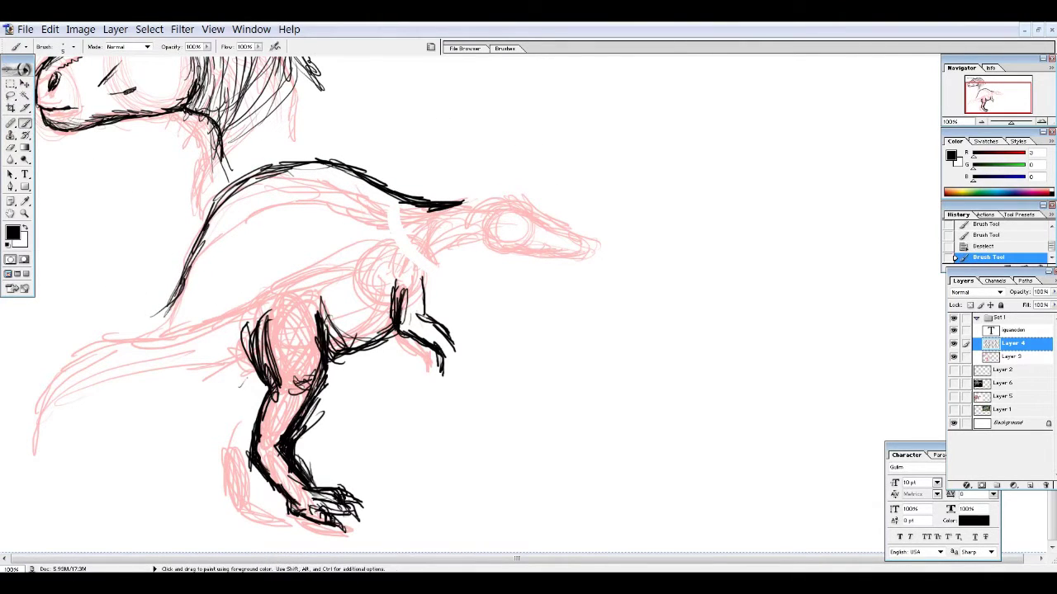
{"action": "left_click_drag", "start_coordinate": [178, 297], "coordinate": [46, 324]}
{"action": "left_click_drag", "start_coordinate": [226, 382], "coordinate": [70, 417]}
{"action": "key", "text": "e"}
{"action": "mouse_move", "coordinate": [50, 318]}
{"action": "left_mouse_down"}
{"action": "mouse_move", "coordinate": [58, 420]}
{"action": "mouse_move", "coordinate": [190, 384]}
{"action": "left_mouse_up"}
{"action": "left_click_drag", "start_coordinate": [188, 277], "coordinate": [35, 366]}
{"action": "key", "text": "ctrl+z"}
Ink a long thick tail extending back from the sail's base and the underside of the hips.
{"action": "left_click_drag", "start_coordinate": [188, 269], "coordinate": [0, 368]}
{"action": "left_click_drag", "start_coordinate": [216, 383], "coordinate": [28, 406]}
{"action": "left_click_drag", "start_coordinate": [79, 383], "coordinate": [0, 421]}
{"action": "left_click_drag", "start_coordinate": [99, 333], "coordinate": [0, 401]}
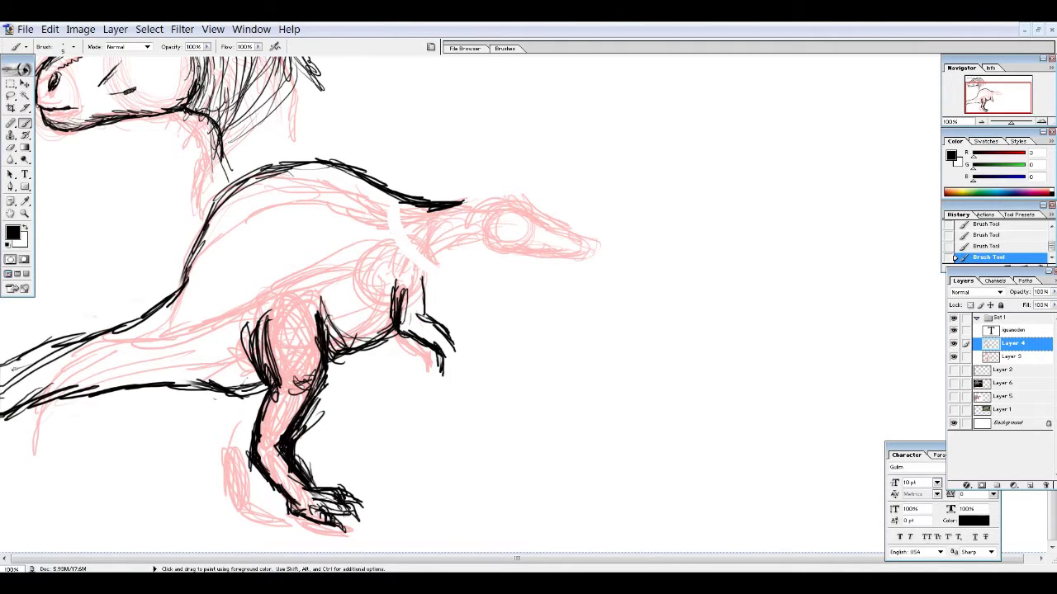
{"action": "left_click_drag", "start_coordinate": [167, 289], "coordinate": [5, 370]}
Check the Layer 5 reference and ink a row of curved spine ribs across the back sail.
{"action": "left_click", "coordinate": [953, 398]}
{"action": "left_click", "coordinate": [954, 397]}
{"action": "left_click_drag", "start_coordinate": [354, 180], "coordinate": [387, 219]}
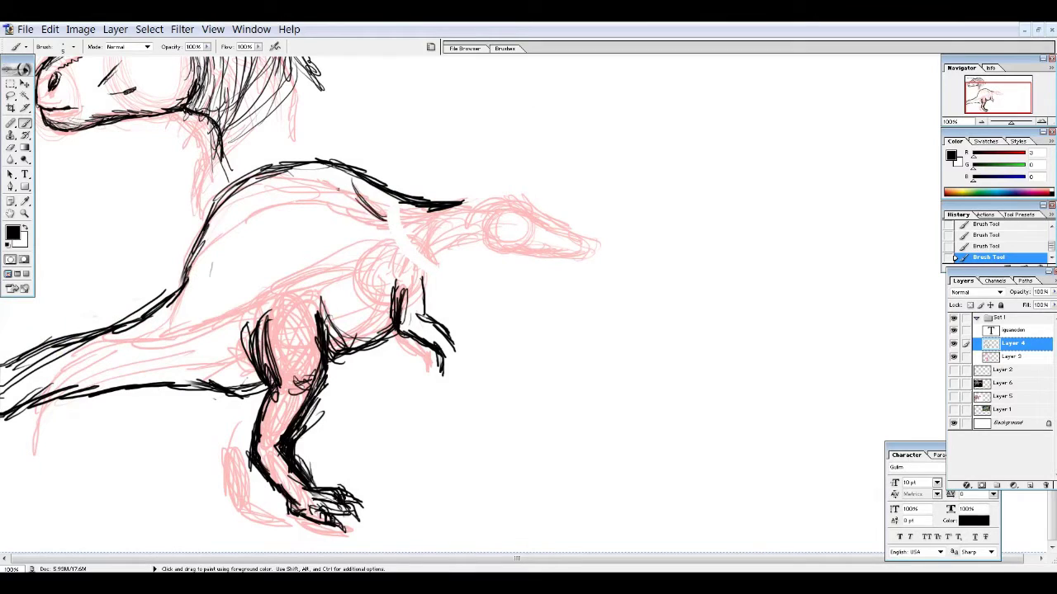
{"action": "left_click_drag", "start_coordinate": [299, 175], "coordinate": [324, 244]}
{"action": "mouse_move", "coordinate": [259, 191]}
{"action": "left_mouse_down"}
{"action": "mouse_move", "coordinate": [282, 256]}
{"action": "mouse_move", "coordinate": [302, 248]}
{"action": "left_mouse_up"}
{"action": "left_click_drag", "start_coordinate": [261, 201], "coordinate": [285, 253]}
{"action": "left_click_drag", "start_coordinate": [238, 206], "coordinate": [258, 270]}
{"action": "left_click_drag", "start_coordinate": [218, 223], "coordinate": [238, 279]}
{"action": "left_click_drag", "start_coordinate": [199, 233], "coordinate": [221, 292]}
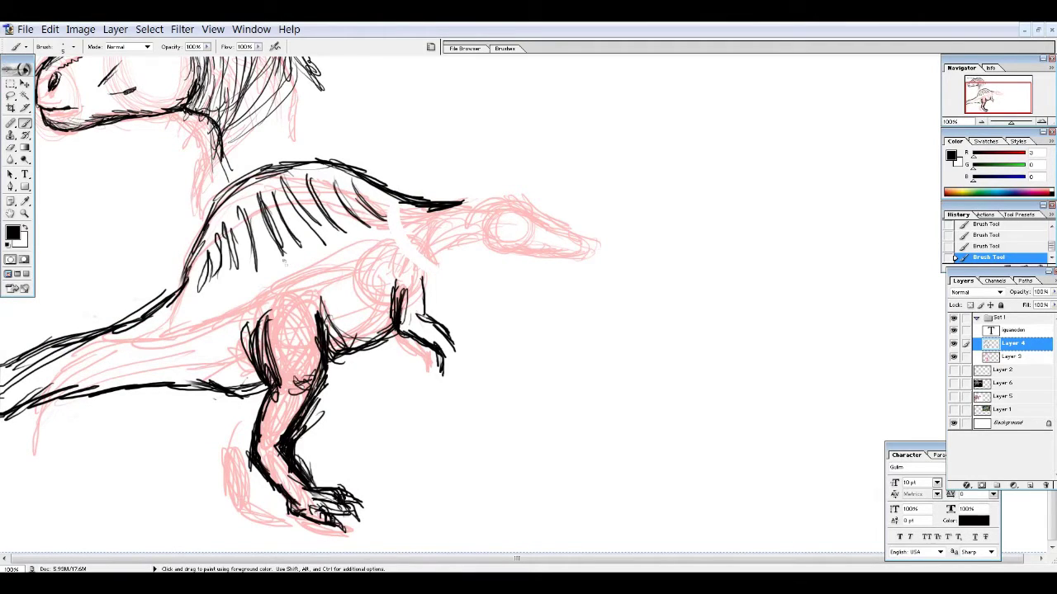
Draw thin contour lines along the tail and ink the shoulder and the underside of the neck.
{"action": "left_click_drag", "start_coordinate": [238, 340], "coordinate": [74, 361]}
{"action": "left_click_drag", "start_coordinate": [233, 347], "coordinate": [11, 396]}
{"action": "left_click_drag", "start_coordinate": [254, 329], "coordinate": [108, 363]}
{"action": "mouse_move", "coordinate": [421, 266]}
{"action": "left_mouse_down"}
{"action": "mouse_move", "coordinate": [320, 315]}
{"action": "mouse_move", "coordinate": [385, 291]}
{"action": "left_mouse_up"}
{"action": "mouse_move", "coordinate": [464, 255]}
{"action": "left_mouse_down"}
{"action": "mouse_move", "coordinate": [419, 315]}
{"action": "mouse_move", "coordinate": [428, 292]}
{"action": "left_mouse_up"}
Ink the spinosaurus's head with its skull curve, long snout, nostril, lower jaw and jagged teeth.
{"action": "mouse_move", "coordinate": [513, 160]}
{"action": "left_mouse_down"}
{"action": "mouse_move", "coordinate": [444, 201]}
{"action": "mouse_move", "coordinate": [517, 158]}
{"action": "left_mouse_up"}
{"action": "key", "text": "e"}
{"action": "key", "text": "b"}
{"action": "mouse_move", "coordinate": [512, 238]}
{"action": "left_mouse_down"}
{"action": "mouse_move", "coordinate": [436, 295]}
{"action": "mouse_move", "coordinate": [558, 251]}
{"action": "left_mouse_up"}
{"action": "mouse_move", "coordinate": [492, 170]}
{"action": "left_mouse_down"}
{"action": "mouse_move", "coordinate": [578, 175]}
{"action": "mouse_move", "coordinate": [628, 213]}
{"action": "left_mouse_up"}
Check the Layer 5 reference and ink the eye, neck shading, clawed arms and shaded far hind leg.
{"action": "left_click", "coordinate": [954, 397]}
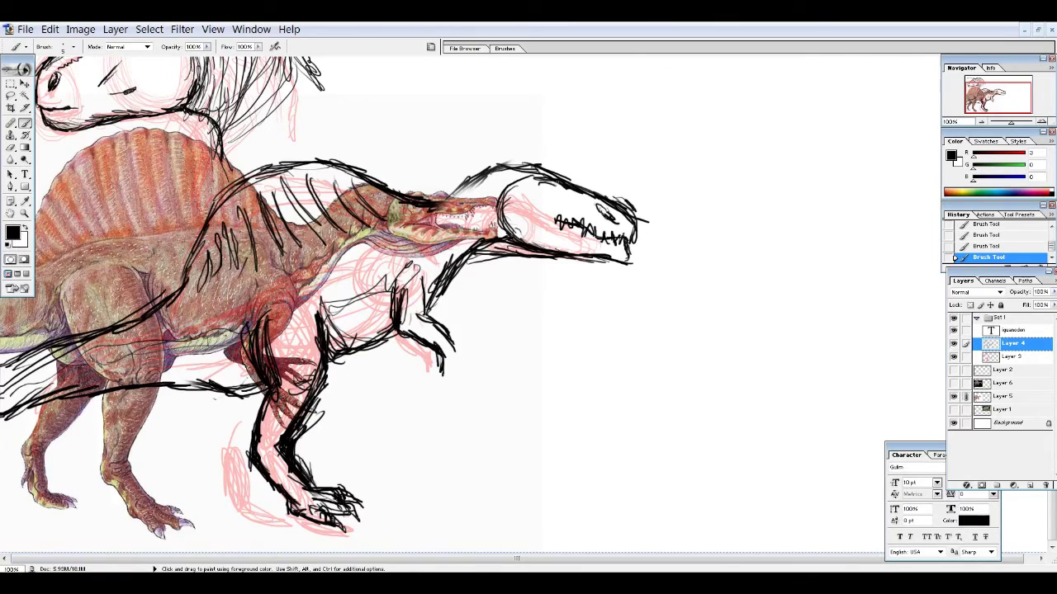
{"action": "left_click", "coordinate": [953, 397]}
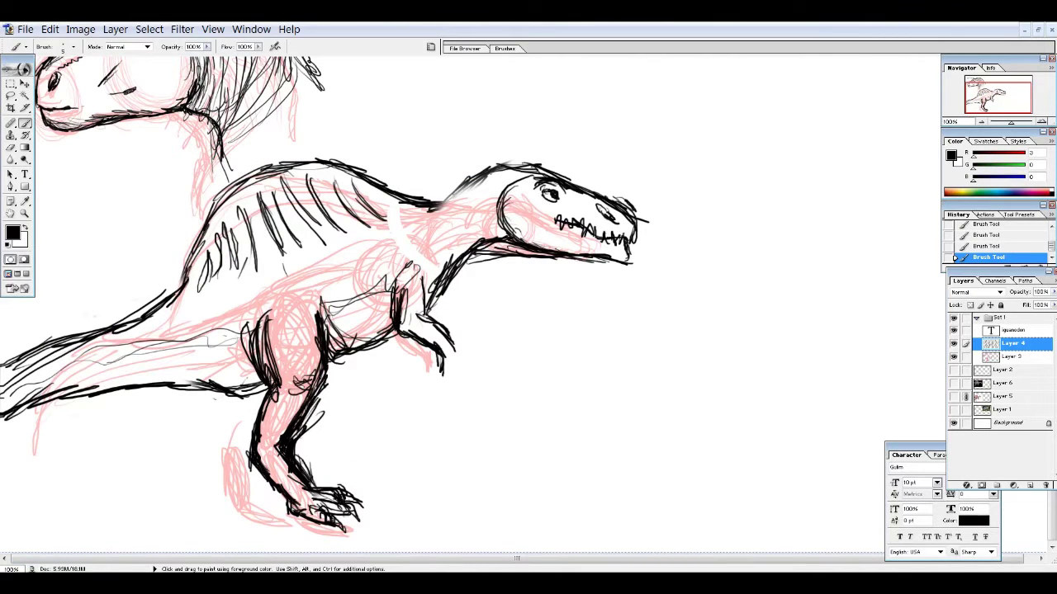
{"action": "left_click_drag", "start_coordinate": [425, 289], "coordinate": [510, 207]}
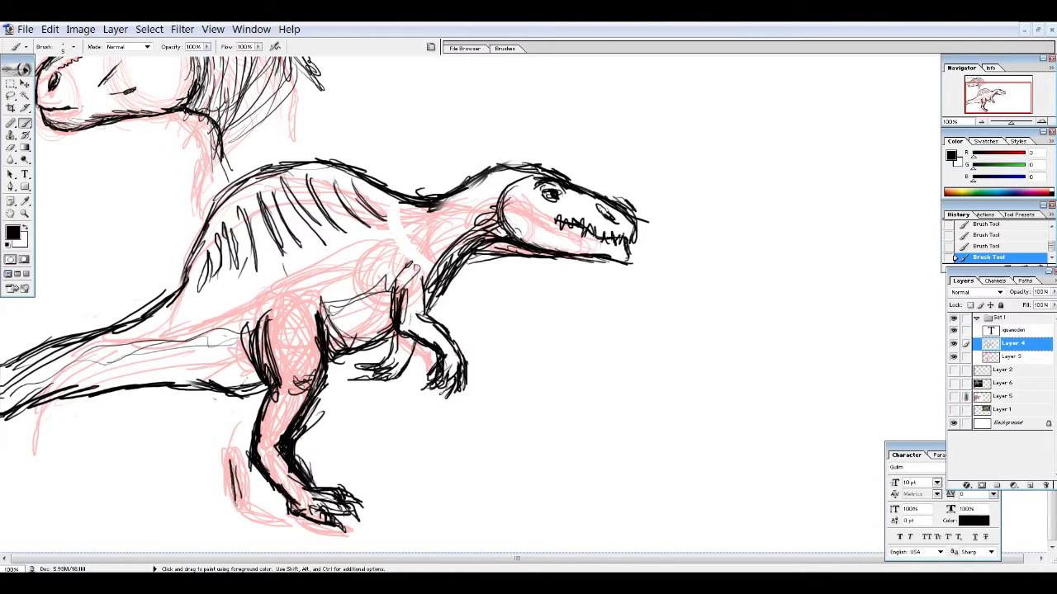
{"action": "mouse_move", "coordinate": [248, 394]}
{"action": "left_mouse_down"}
{"action": "mouse_move", "coordinate": [233, 487]}
{"action": "mouse_move", "coordinate": [251, 393]}
{"action": "left_mouse_up"}
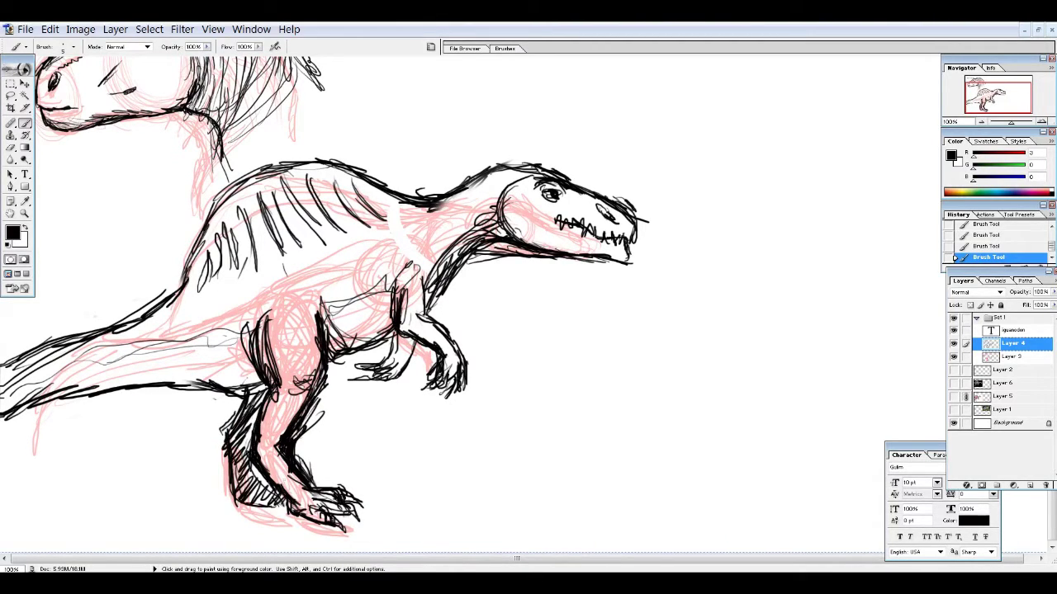
Check the Layer 5 reference and add ink strokes to the spinosaurus's belly, thigh, tail, neck and head.
{"action": "mouse_move", "coordinate": [355, 365]}
{"action": "left_mouse_down"}
{"action": "mouse_move", "coordinate": [367, 334]}
{"action": "mouse_move", "coordinate": [390, 324]}
{"action": "left_mouse_up"}
{"action": "left_click", "coordinate": [959, 397]}
{"action": "left_click", "coordinate": [959, 396]}
{"action": "left_click_drag", "start_coordinate": [251, 339], "coordinate": [219, 380]}
{"action": "left_click_drag", "start_coordinate": [124, 376], "coordinate": [194, 368]}
{"action": "scroll", "coordinate": [446, 314], "scroll_direction": "up", "scroll_amount": 2}
{"action": "left_click_drag", "start_coordinate": [474, 198], "coordinate": [529, 196]}
{"action": "left_click_drag", "start_coordinate": [503, 210], "coordinate": [537, 262]}
Show the Layer 5 reference and erase the inked front of the spinosaurus's snout and lower jaw on Layer 4.
{"action": "left_click", "coordinate": [954, 397]}
{"action": "key", "text": "v"}
{"action": "mouse_move", "coordinate": [551, 312]}
{"action": "left_mouse_down"}
{"action": "mouse_move", "coordinate": [617, 233]}
{"action": "mouse_move", "coordinate": [546, 304]}
{"action": "mouse_move", "coordinate": [542, 378]}
{"action": "left_mouse_up"}
{"action": "key", "text": "e"}
{"action": "left_click_drag", "start_coordinate": [619, 360], "coordinate": [496, 350]}
{"action": "key", "text": "b"}
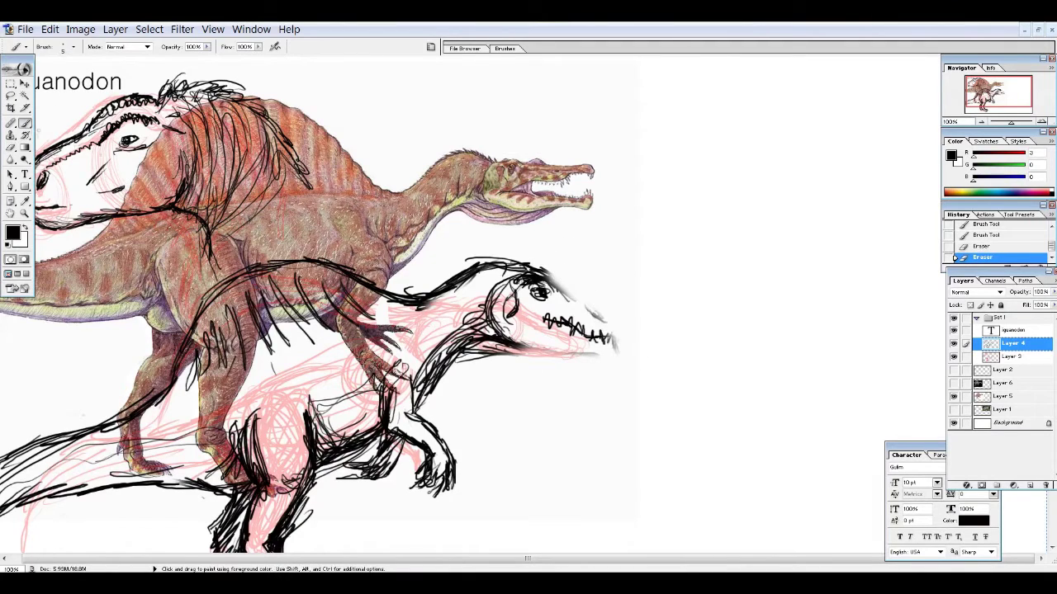
Redraw the spinosaurus's snout tip and slimmer lower jaw, add strokes to neck, shoulder and thigh, and hide Layer 5.
{"action": "key", "text": "ctrl+alt+z"}
{"action": "key", "text": "ctrl+alt+z"}
{"action": "left_click_drag", "start_coordinate": [568, 299], "coordinate": [632, 332]}
{"action": "left_click_drag", "start_coordinate": [626, 327], "coordinate": [629, 347]}
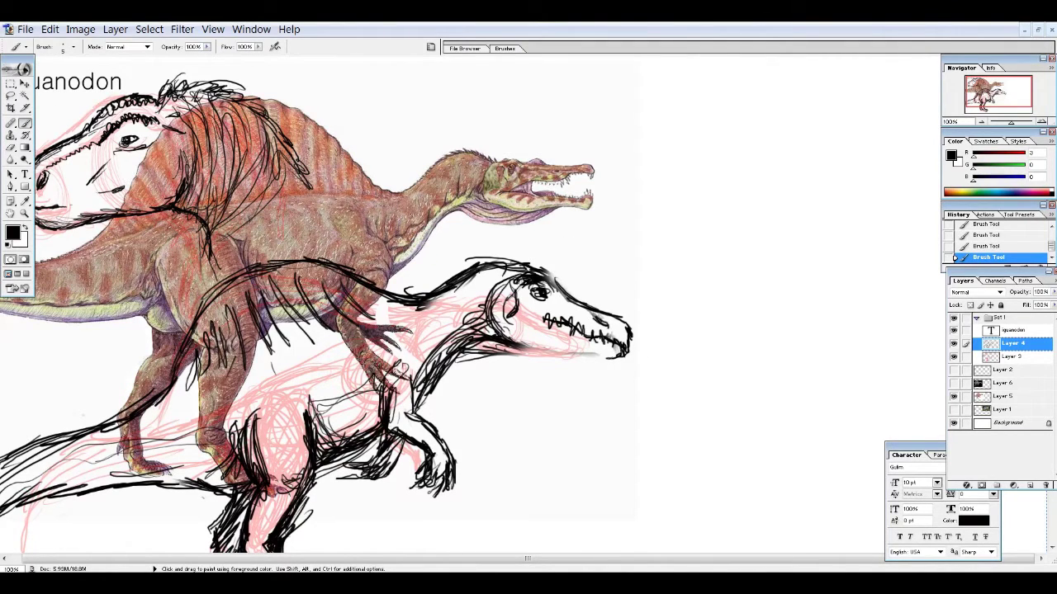
{"action": "left_click_drag", "start_coordinate": [608, 362], "coordinate": [479, 347]}
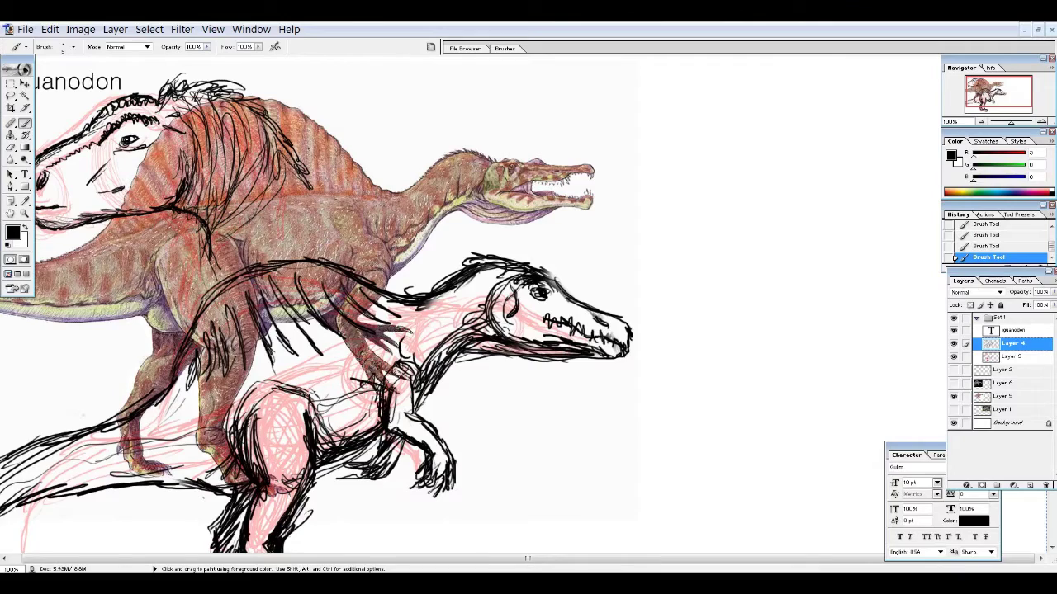
{"action": "left_click_drag", "start_coordinate": [372, 330], "coordinate": [376, 309]}
{"action": "left_click", "coordinate": [954, 396]}
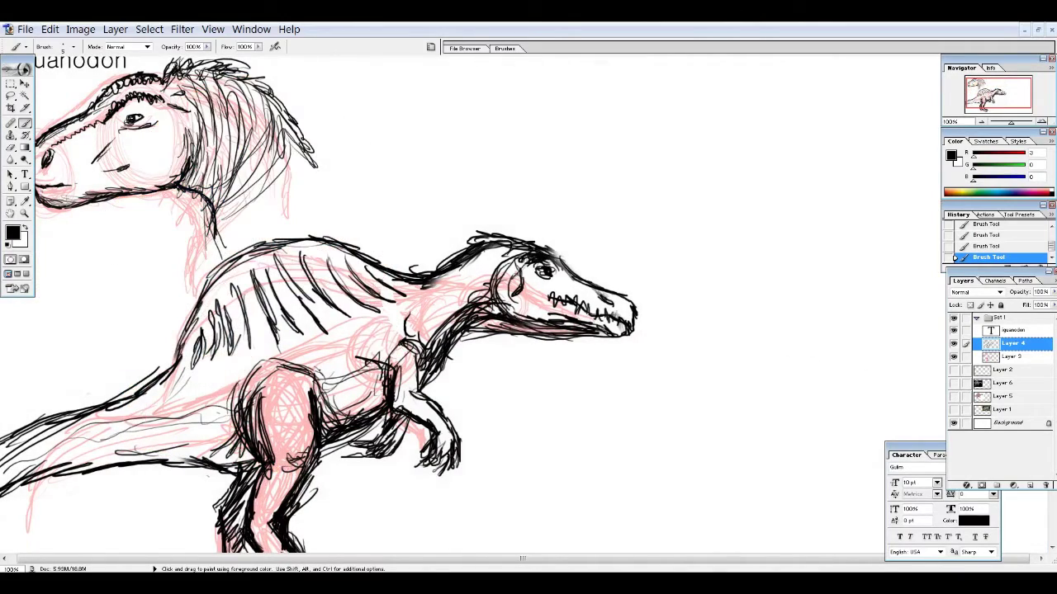
Lasso the whole inked spinosaurus on Layer 4 and scale it down slightly with Free Transform.
{"action": "left_click", "coordinate": [10, 96]}
{"action": "key", "text": "ctrl+minus"}
{"action": "mouse_move", "coordinate": [438, 505]}
{"action": "left_mouse_down"}
{"action": "mouse_move", "coordinate": [508, 450]}
{"action": "mouse_move", "coordinate": [322, 264]}
{"action": "mouse_move", "coordinate": [178, 388]}
{"action": "left_mouse_up"}
{"action": "key", "text": "ctrl+t"}
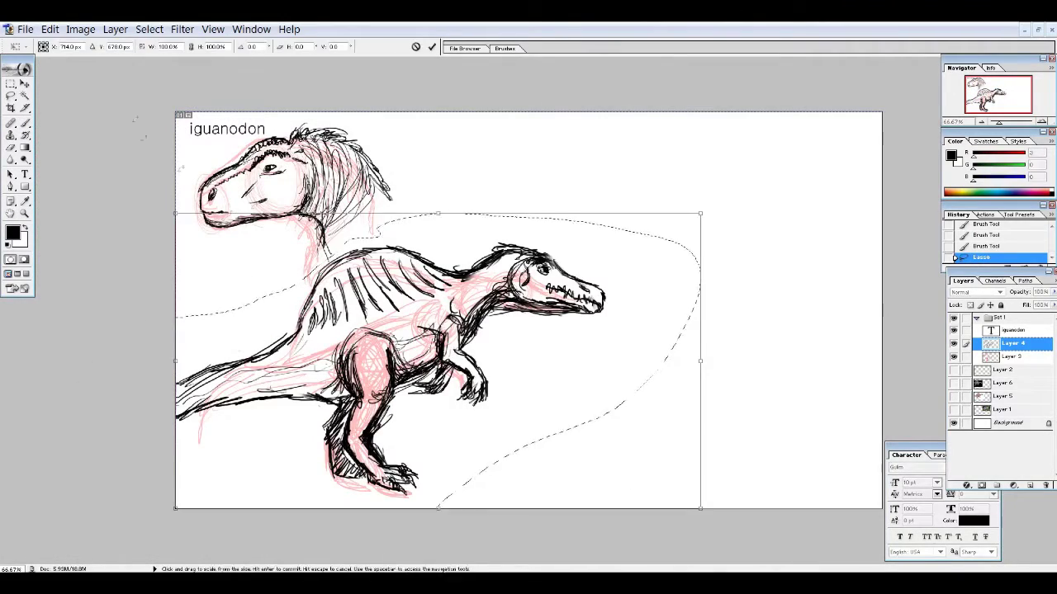
{"action": "left_click_drag", "start_coordinate": [701, 217], "coordinate": [664, 229]}
{"action": "key", "text": "Return"}
Lasso the spinosaurus's inked head and neck, shrink them slightly with Free Transform, and deselect.
{"action": "left_click_drag", "start_coordinate": [462, 243], "coordinate": [597, 276]}
{"action": "key", "text": "ctrl+t"}
{"action": "mouse_move", "coordinate": [694, 365]}
{"action": "left_mouse_down"}
{"action": "mouse_move", "coordinate": [665, 354]}
{"action": "mouse_move", "coordinate": [672, 348]}
{"action": "left_mouse_up"}
{"action": "key", "text": "Return"}
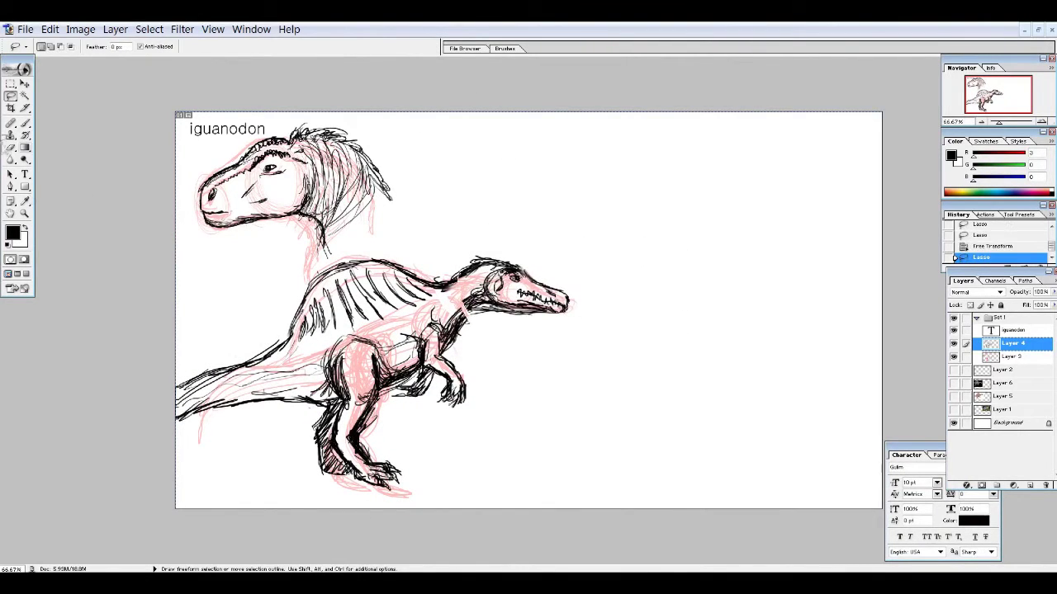
{"action": "key", "text": "ctrl+d"}
Touch up the ink under the spinosaurus's neck and erase stray lines around the neck and chest.
{"action": "key", "text": "b"}
{"action": "left_click_drag", "start_coordinate": [487, 302], "coordinate": [459, 320]}
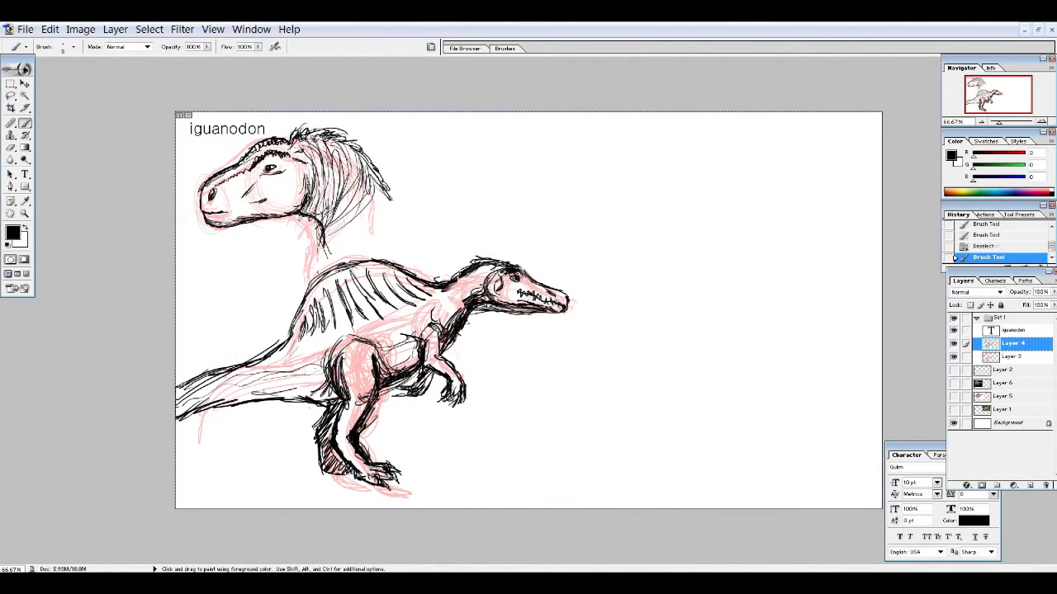
{"action": "key", "text": "e"}
{"action": "mouse_move", "coordinate": [483, 280]}
{"action": "left_mouse_down"}
{"action": "mouse_move", "coordinate": [450, 309]}
{"action": "mouse_move", "coordinate": [442, 350]}
{"action": "left_mouse_up"}
{"action": "left_click_drag", "start_coordinate": [489, 314], "coordinate": [462, 365]}
Paste the full-body raptor reference, send its layer below the sketch layers, and move it to the canvas's upper right.
{"action": "left_click", "coordinate": [25, 29]}
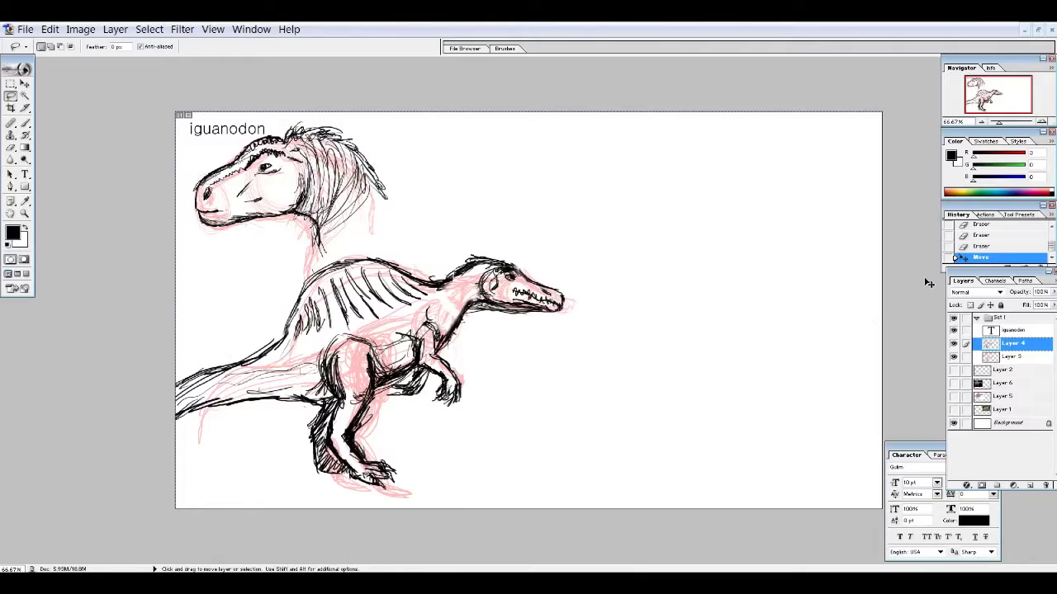
{"action": "key", "text": "ctrl+v"}
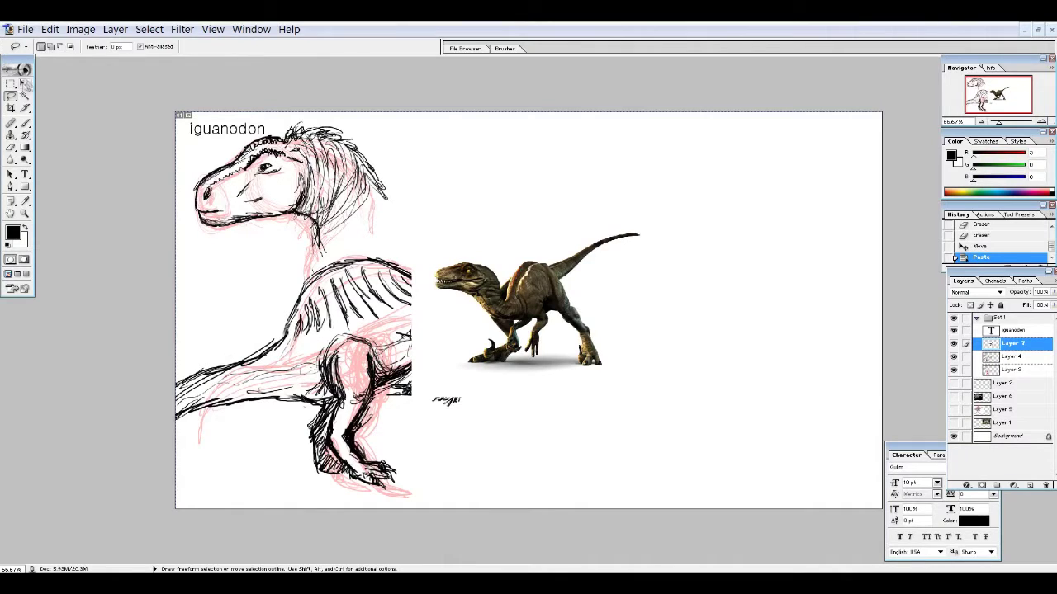
{"action": "key", "text": "ctrl+bracketleft"}
{"action": "left_click_drag", "start_coordinate": [726, 248], "coordinate": [793, 198]}
Sketch the raptor's skull circle, snout and open lower jaw in red on Layer 3, beside the reference.
{"action": "key", "text": "ctrl+plus"}
{"action": "key", "text": "ctrl+plus"}
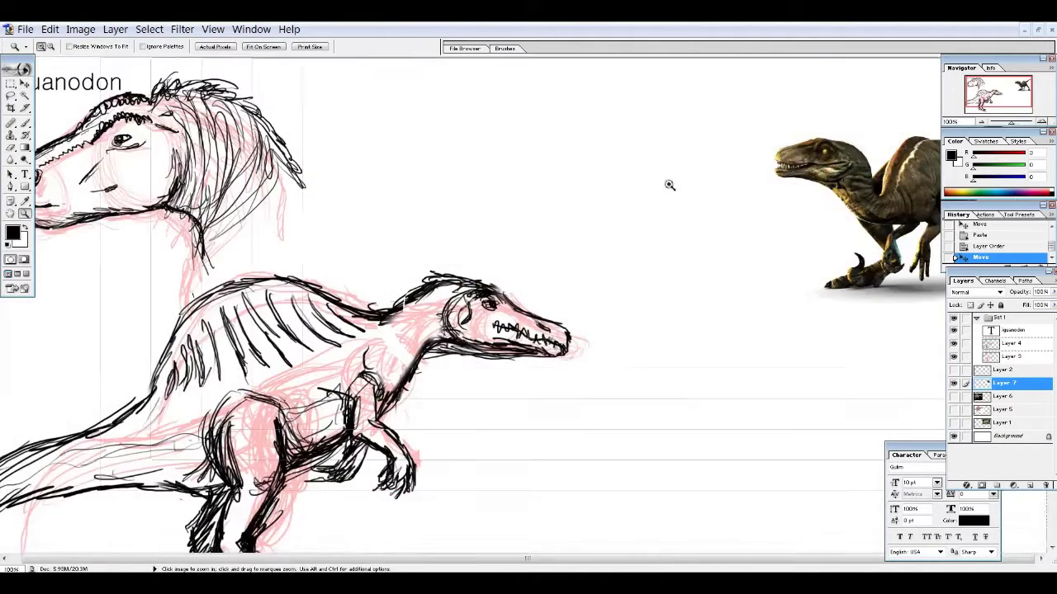
{"action": "left_click", "coordinate": [1011, 356]}
{"action": "left_click", "coordinate": [12, 234]}
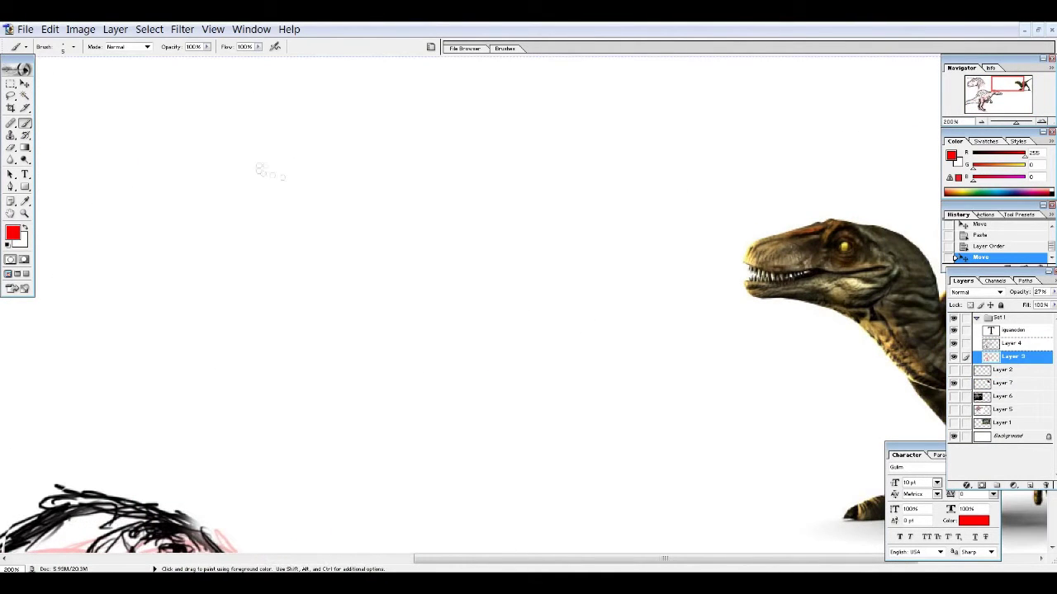
{"action": "mouse_move", "coordinate": [272, 165]}
{"action": "left_mouse_down"}
{"action": "mouse_move", "coordinate": [347, 144]}
{"action": "mouse_move", "coordinate": [247, 194]}
{"action": "left_mouse_up"}
{"action": "left_click_drag", "start_coordinate": [249, 149], "coordinate": [237, 153]}
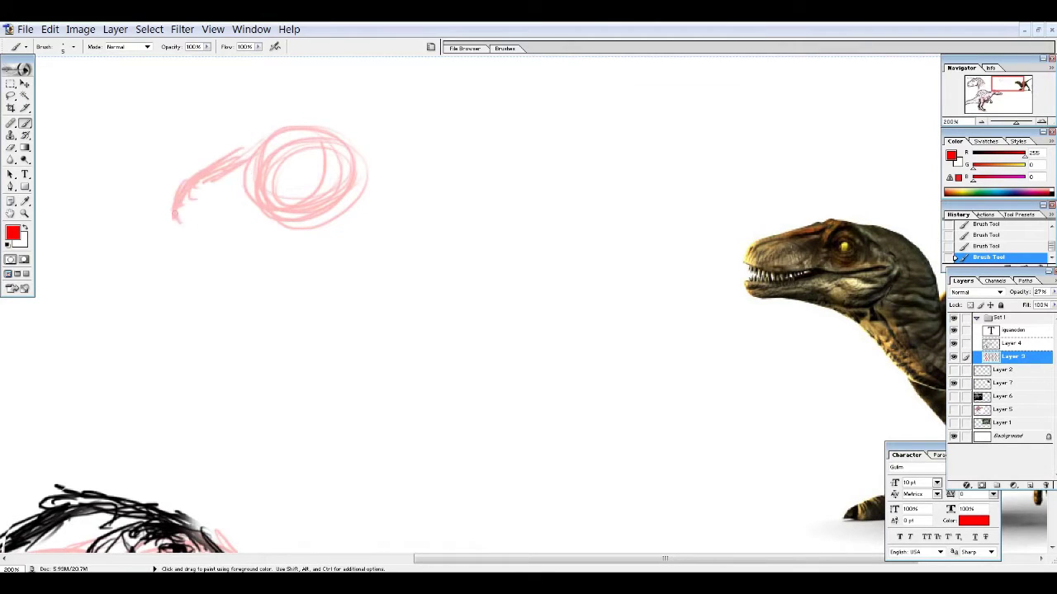
{"action": "left_click_drag", "start_coordinate": [173, 216], "coordinate": [281, 205]}
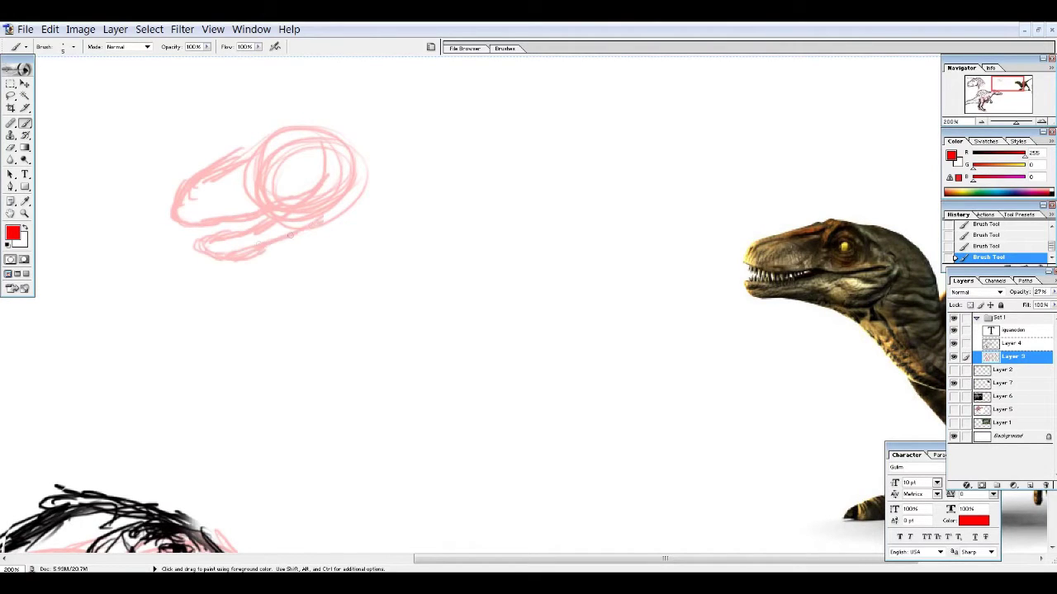
Sketch the raptor's head top, curved neck and throat lines in red.
{"action": "mouse_move", "coordinate": [240, 120]}
{"action": "left_mouse_down"}
{"action": "mouse_move", "coordinate": [372, 149]}
{"action": "mouse_move", "coordinate": [452, 198]}
{"action": "left_mouse_up"}
{"action": "mouse_move", "coordinate": [342, 221]}
{"action": "left_mouse_down"}
{"action": "mouse_move", "coordinate": [437, 211]}
{"action": "mouse_move", "coordinate": [362, 261]}
{"action": "mouse_move", "coordinate": [382, 289]}
{"action": "left_mouse_up"}
{"action": "left_click_drag", "start_coordinate": [452, 174], "coordinate": [464, 248]}
{"action": "left_click_drag", "start_coordinate": [454, 208], "coordinate": [478, 269]}
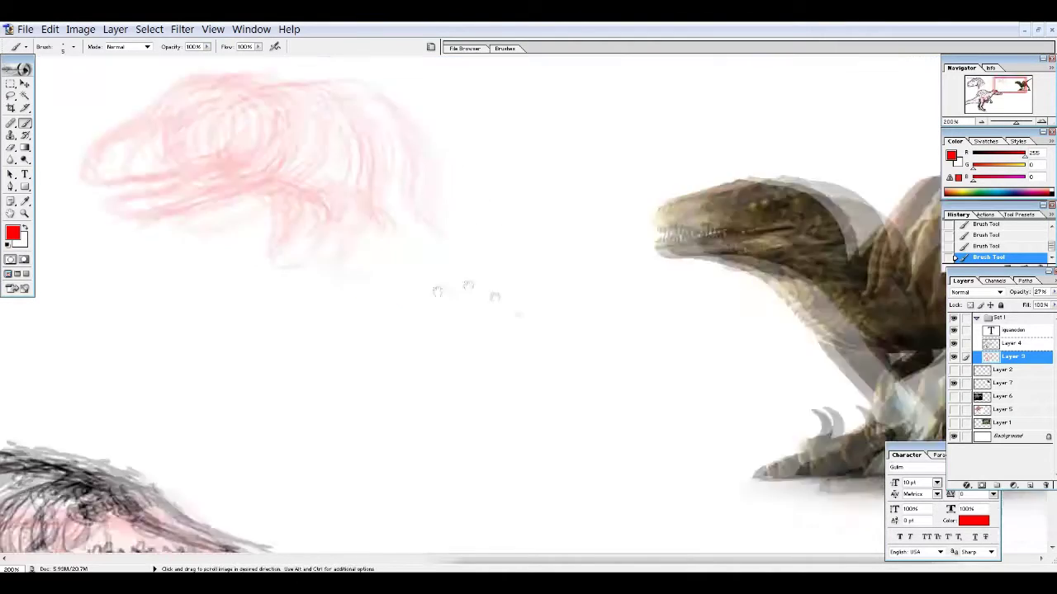
Sketch the raptor's round chest and rough in the back and belly lines in red.
{"action": "left_click_drag", "start_coordinate": [357, 233], "coordinate": [330, 334]}
{"action": "left_click_drag", "start_coordinate": [330, 330], "coordinate": [445, 264]}
{"action": "left_click_drag", "start_coordinate": [325, 321], "coordinate": [421, 317]}
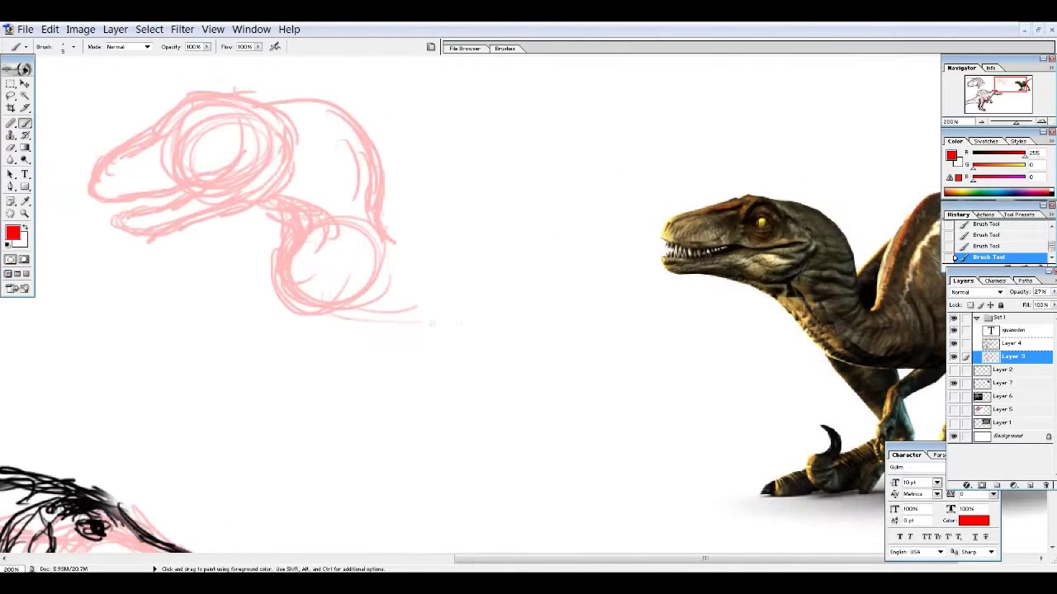
{"action": "left_click_drag", "start_coordinate": [380, 216], "coordinate": [505, 193]}
{"action": "left_click_drag", "start_coordinate": [383, 240], "coordinate": [506, 206]}
{"action": "left_click_drag", "start_coordinate": [327, 318], "coordinate": [458, 343]}
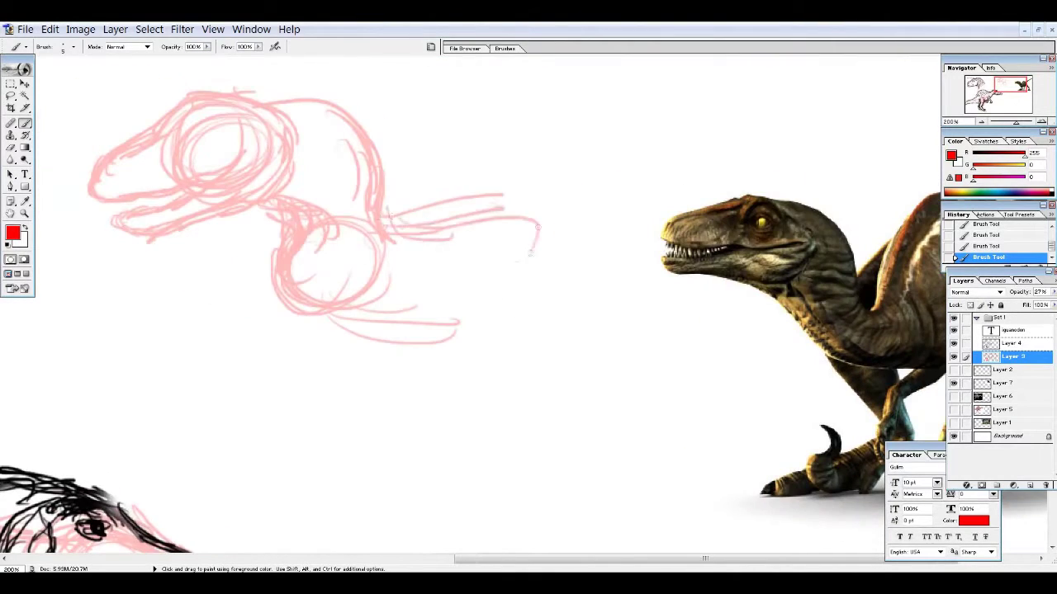
Sketch the raptor's arms and clawed hands in red and reinforce the back and belly lines.
{"action": "mouse_move", "coordinate": [347, 231]}
{"action": "left_mouse_down"}
{"action": "mouse_move", "coordinate": [369, 305]}
{"action": "mouse_move", "coordinate": [248, 258]}
{"action": "mouse_move", "coordinate": [307, 263]}
{"action": "left_mouse_up"}
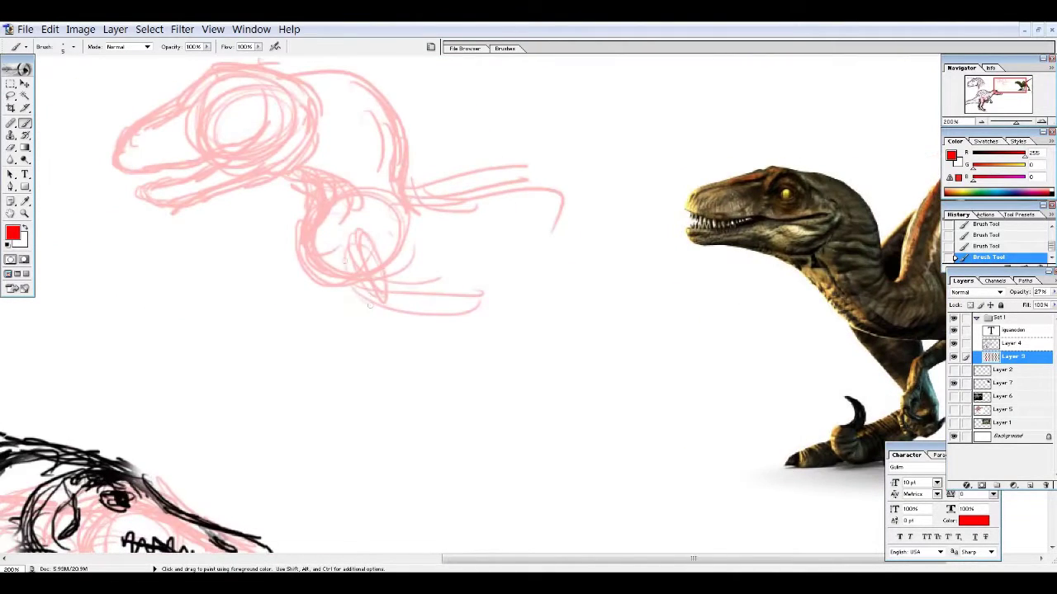
{"action": "mouse_move", "coordinate": [231, 260]}
{"action": "left_mouse_down"}
{"action": "mouse_move", "coordinate": [210, 335]}
{"action": "mouse_move", "coordinate": [256, 345]}
{"action": "left_mouse_up"}
{"action": "left_click_drag", "start_coordinate": [275, 281], "coordinate": [406, 282]}
{"action": "left_click_drag", "start_coordinate": [398, 278], "coordinate": [381, 305]}
{"action": "left_click_drag", "start_coordinate": [406, 249], "coordinate": [392, 269]}
{"action": "mouse_move", "coordinate": [404, 317]}
{"action": "left_mouse_down"}
{"action": "mouse_move", "coordinate": [423, 386]}
{"action": "mouse_move", "coordinate": [468, 422]}
{"action": "left_mouse_up"}
{"action": "left_click_drag", "start_coordinate": [429, 354], "coordinate": [476, 403]}
{"action": "left_click_drag", "start_coordinate": [453, 322], "coordinate": [540, 309]}
{"action": "left_click_drag", "start_coordinate": [468, 316], "coordinate": [593, 327]}
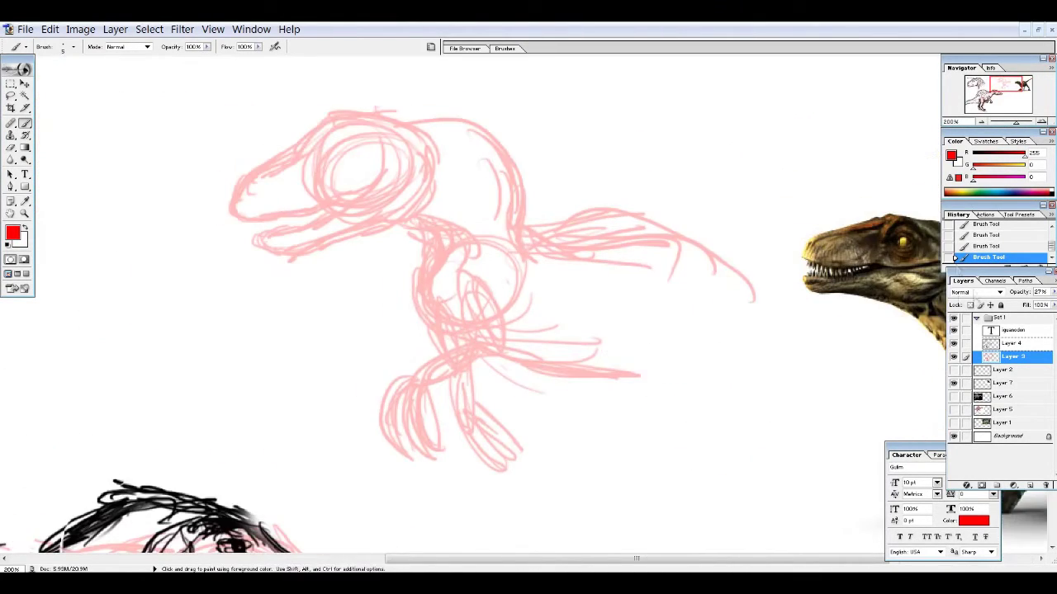
Ink the raptor's snout, brow, eye, jaws and teeth in black on Layer 4.
{"action": "left_click", "coordinate": [1012, 342]}
{"action": "left_click", "coordinate": [12, 233]}
{"action": "left_click", "coordinate": [99, 563]}
{"action": "left_click", "coordinate": [286, 455]}
{"action": "left_click_drag", "start_coordinate": [208, 211], "coordinate": [212, 217]}
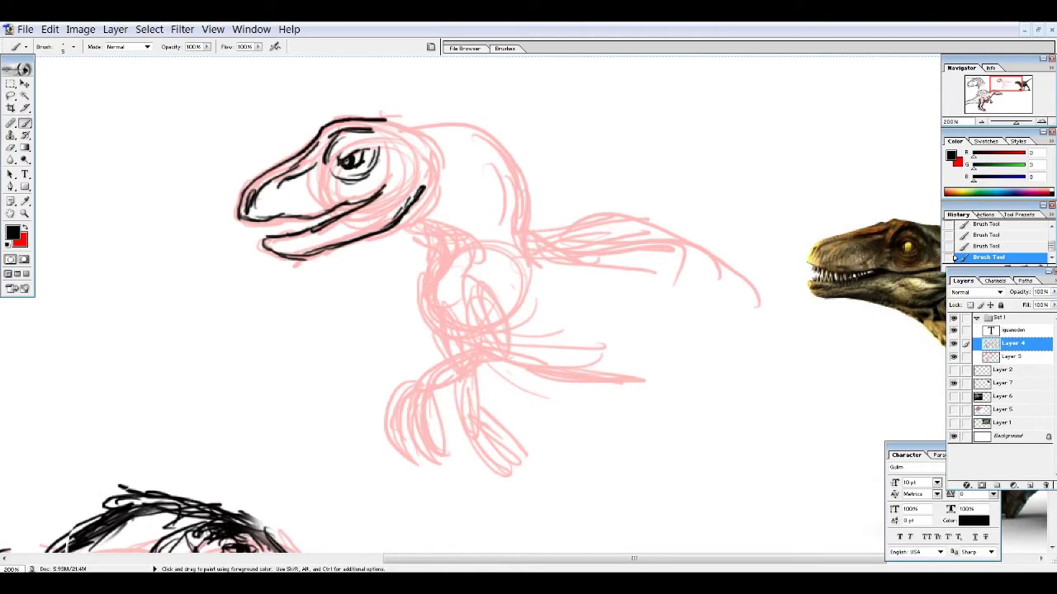
{"action": "left_click_drag", "start_coordinate": [411, 191], "coordinate": [324, 240]}
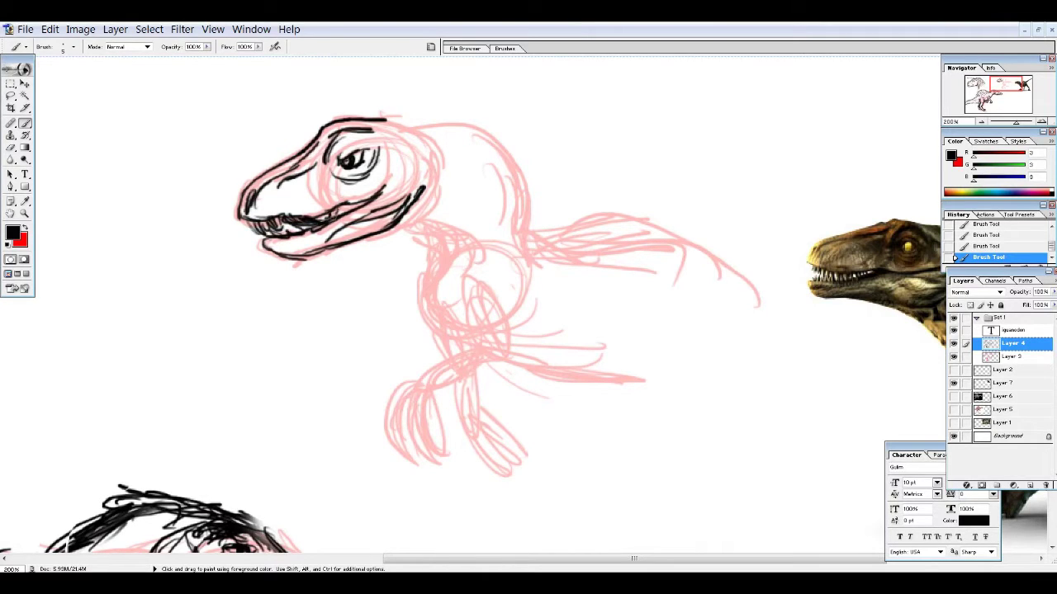
Ink the back of the raptor's head, the curved neck with short contour strokes, and the throat and chest.
{"action": "scroll", "coordinate": [497, 204], "scroll_direction": "right", "scroll_amount": 2}
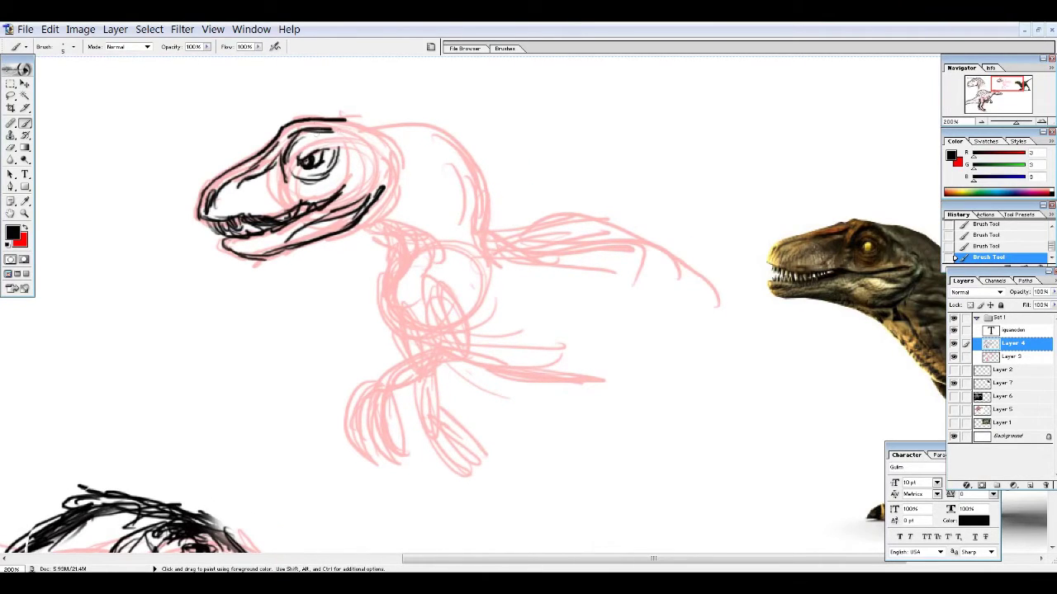
{"action": "left_click_drag", "start_coordinate": [390, 128], "coordinate": [398, 207]}
{"action": "mouse_move", "coordinate": [363, 122]}
{"action": "left_mouse_down"}
{"action": "mouse_move", "coordinate": [464, 141]}
{"action": "mouse_move", "coordinate": [487, 224]}
{"action": "left_mouse_up"}
{"action": "left_click_drag", "start_coordinate": [404, 132], "coordinate": [458, 224]}
{"action": "left_click_drag", "start_coordinate": [452, 161], "coordinate": [476, 233]}
{"action": "mouse_move", "coordinate": [381, 203]}
{"action": "left_mouse_down"}
{"action": "mouse_move", "coordinate": [415, 266]}
{"action": "mouse_move", "coordinate": [396, 314]}
{"action": "left_mouse_up"}
{"action": "left_click_drag", "start_coordinate": [388, 252], "coordinate": [417, 343]}
{"action": "mouse_move", "coordinate": [438, 227]}
{"action": "left_mouse_down"}
{"action": "mouse_move", "coordinate": [421, 252]}
{"action": "mouse_move", "coordinate": [413, 339]}
{"action": "mouse_move", "coordinate": [382, 268]}
{"action": "left_mouse_up"}
Ink the raptor's arms, clawed hands and belly line in black.
{"action": "left_click_drag", "start_coordinate": [388, 283], "coordinate": [342, 315]}
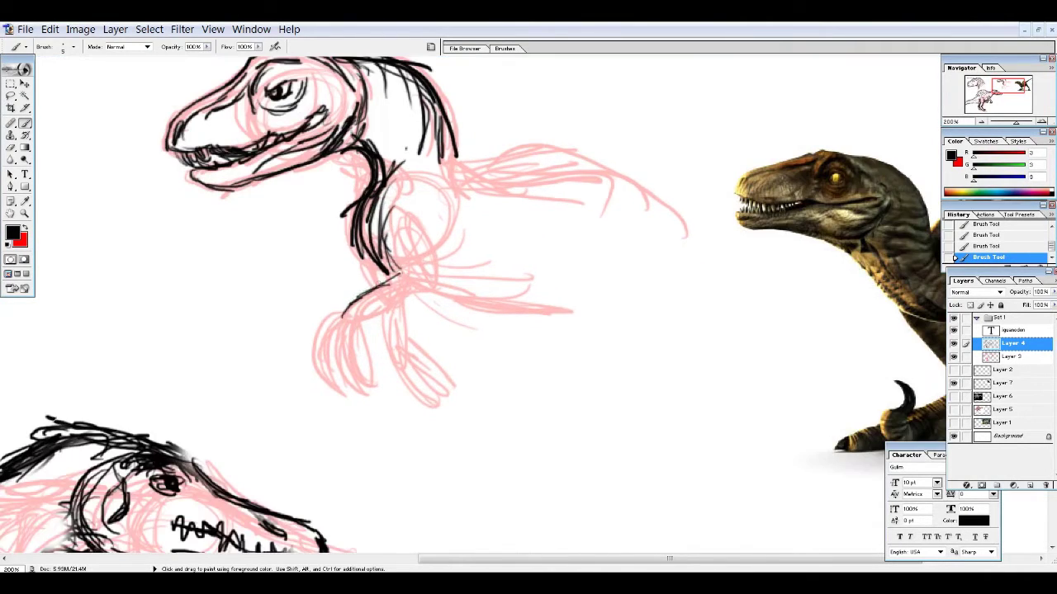
{"action": "scroll", "coordinate": [495, 306], "scroll_direction": "right", "scroll_amount": 6}
{"action": "scroll", "coordinate": [495, 305], "scroll_direction": "up", "scroll_amount": 1}
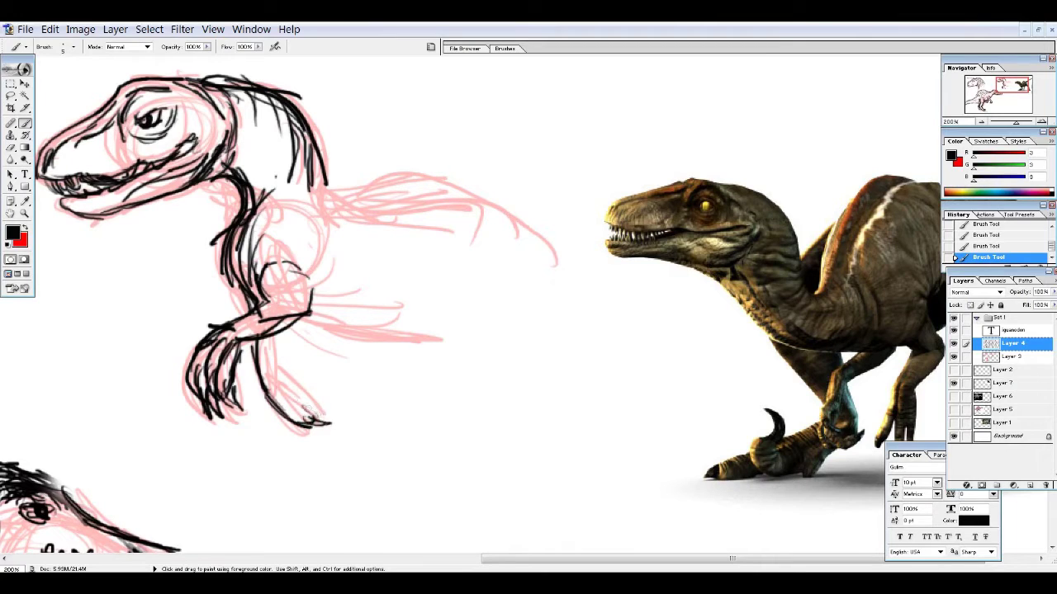
{"action": "mouse_move", "coordinate": [289, 324]}
{"action": "left_mouse_down"}
{"action": "mouse_move", "coordinate": [360, 353]}
{"action": "mouse_move", "coordinate": [482, 343]}
{"action": "left_mouse_up"}
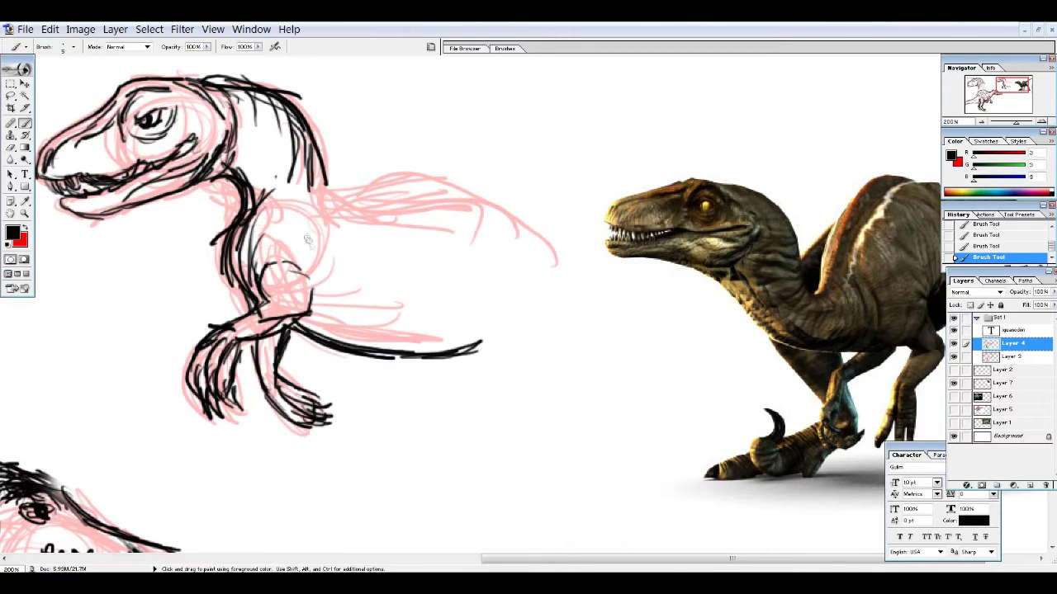
{"action": "left_click_drag", "start_coordinate": [382, 306], "coordinate": [482, 347]}
{"action": "mouse_move", "coordinate": [417, 355]}
{"action": "left_mouse_down"}
{"action": "mouse_move", "coordinate": [578, 387]}
{"action": "mouse_move", "coordinate": [461, 364]}
{"action": "left_mouse_up"}
Lasso the raptor's inked head, shrink it slightly with Free Transform, and deselect.
{"action": "key", "text": "l"}
{"action": "mouse_move", "coordinate": [185, 130]}
{"action": "left_mouse_down"}
{"action": "mouse_move", "coordinate": [356, 241]}
{"action": "mouse_move", "coordinate": [136, 166]}
{"action": "left_mouse_up"}
{"action": "left_click_drag", "start_coordinate": [248, 330], "coordinate": [281, 330]}
{"action": "key", "text": "ctrl+t"}
{"action": "left_click_drag", "start_coordinate": [194, 51], "coordinate": [239, 62]}
{"action": "key", "text": "Return"}
{"action": "key", "text": "ctrl+d"}
Ink the raptor's back line running from the base of the neck.
{"action": "key", "text": "b"}
{"action": "left_click_drag", "start_coordinate": [404, 239], "coordinate": [429, 195]}
{"action": "key", "text": "ctrl+minus"}
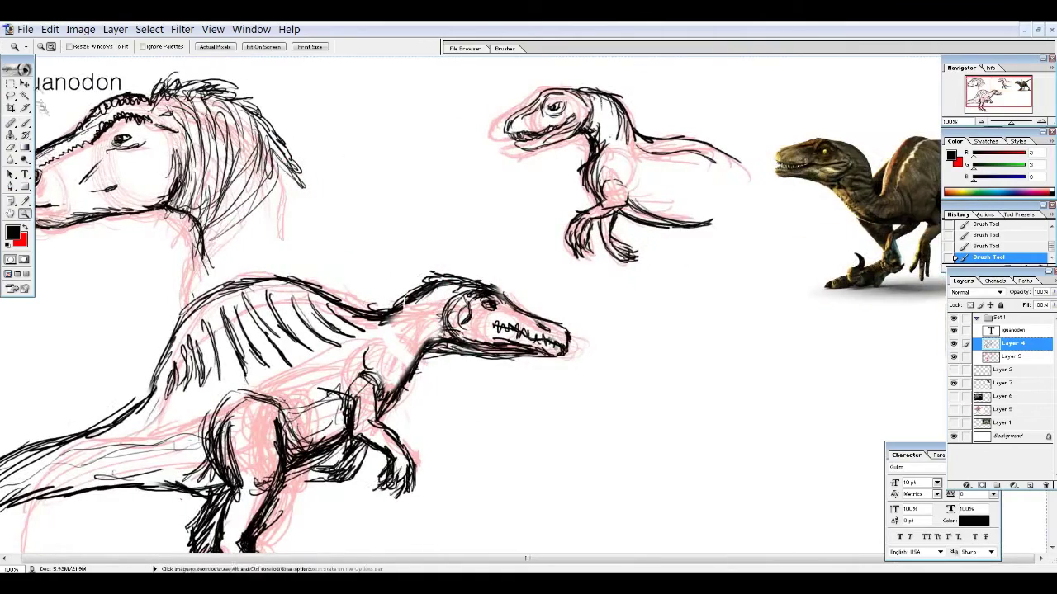
Lasso the raptor's ink on Layer 4 and its red sketch on Layer 3 and move both beside the iguanodon head.
{"action": "key", "text": "l"}
{"action": "left_click_drag", "start_coordinate": [446, 74], "coordinate": [430, 206]}
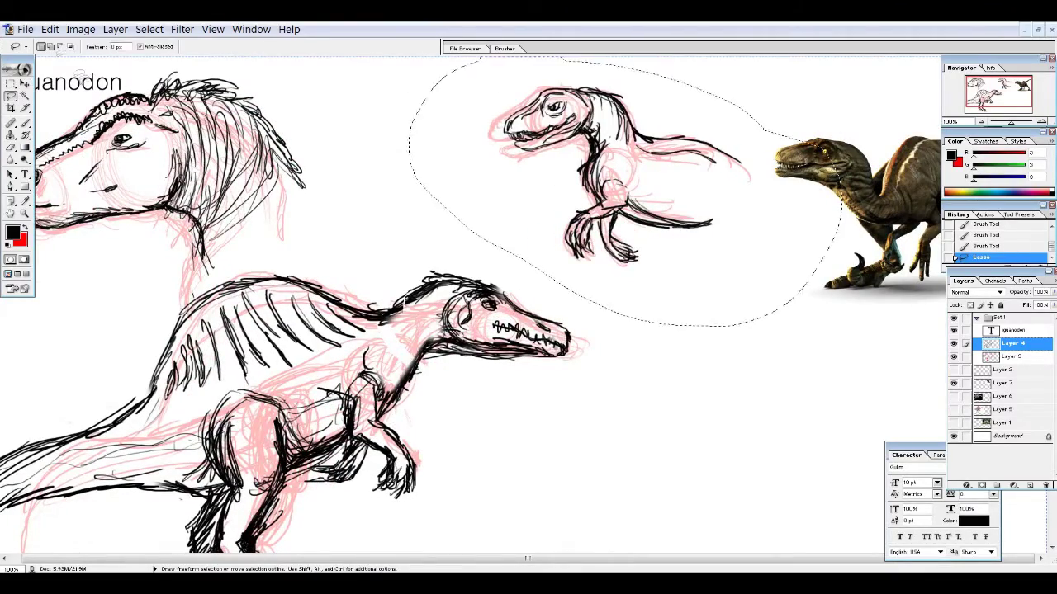
{"action": "key", "text": "v"}
{"action": "left_click_drag", "start_coordinate": [594, 165], "coordinate": [388, 165]}
{"action": "key", "text": "alt+bracketleft"}
{"action": "key", "text": "l"}
{"action": "mouse_move", "coordinate": [731, 302]}
{"action": "left_mouse_down"}
{"action": "mouse_move", "coordinate": [483, 248]}
{"action": "mouse_move", "coordinate": [495, 78]}
{"action": "left_mouse_up"}
{"action": "key", "text": "v"}
{"action": "left_click_drag", "start_coordinate": [648, 193], "coordinate": [453, 171]}
{"action": "key", "text": "ctrl+d"}
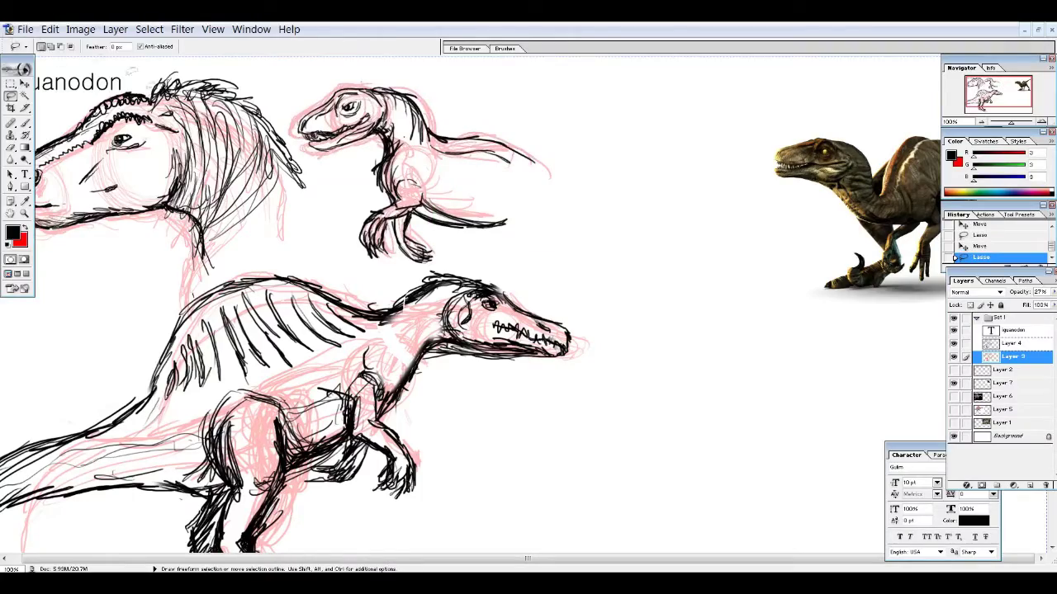
Switch to the browser, copy the open-mouthed velociraptor head image, and return to Photoshop.
{"action": "scroll", "coordinate": [82, 124], "scroll_direction": "down", "scroll_amount": 1}
{"action": "key", "text": "z"}
{"action": "key", "text": "alt+Tab"}
{"action": "right_click", "coordinate": [484, 286]}
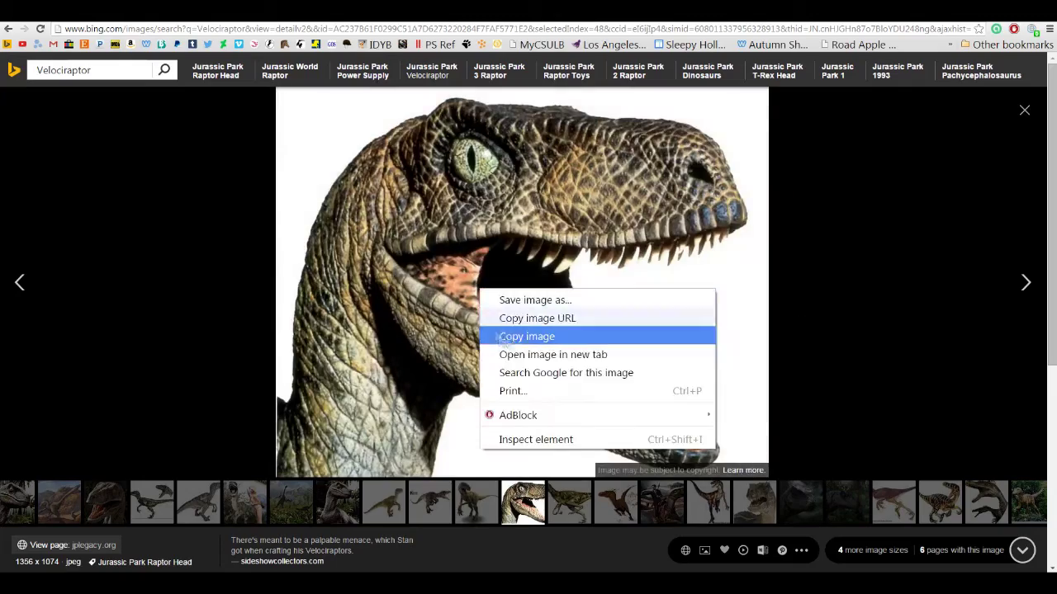
{"action": "left_click", "coordinate": [528, 336]}
{"action": "key", "text": "alt+Tab"}
Paste the velociraptor head image and scale it down beside the spinosaurus.
{"action": "left_click", "coordinate": [691, 389], "text": "alt"}
{"action": "key", "text": "ctrl+v"}
{"action": "key", "text": "ctrl+t"}
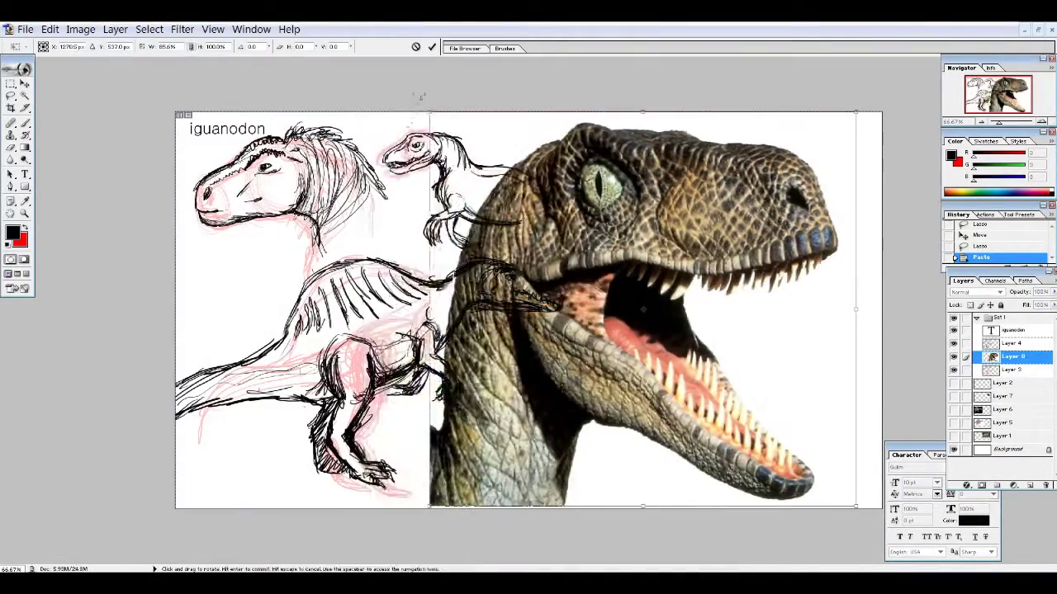
{"action": "left_click_drag", "start_coordinate": [353, 111], "coordinate": [611, 307]}
{"action": "key", "text": "Return"}
{"action": "left_click_drag", "start_coordinate": [793, 337], "coordinate": [799, 343]}
Place Layer 8 at the top of the layer stack and move the velociraptor head image over the spinosaurus's body.
{"action": "mouse_move", "coordinate": [1011, 356]}
{"action": "left_mouse_down"}
{"action": "mouse_move", "coordinate": [1009, 391]}
{"action": "mouse_move", "coordinate": [1010, 343]}
{"action": "mouse_move", "coordinate": [1010, 357]}
{"action": "left_mouse_up"}
{"action": "left_click", "coordinate": [51, 46]}
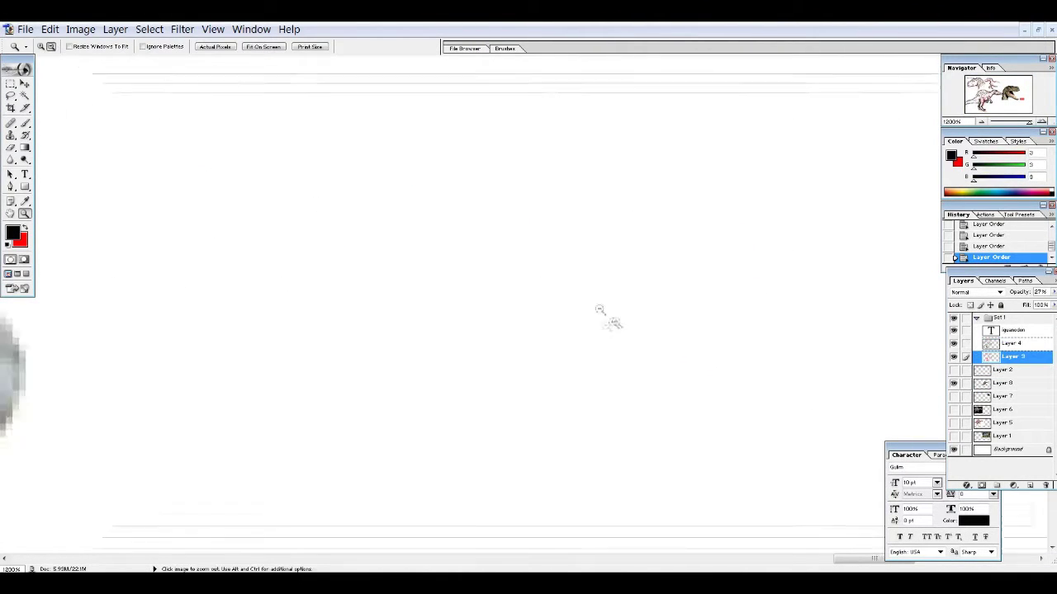
{"action": "left_click", "coordinate": [606, 314]}
{"action": "left_click", "coordinate": [576, 323]}
{"action": "left_click", "coordinate": [719, 311]}
{"action": "left_click", "coordinate": [719, 312]}
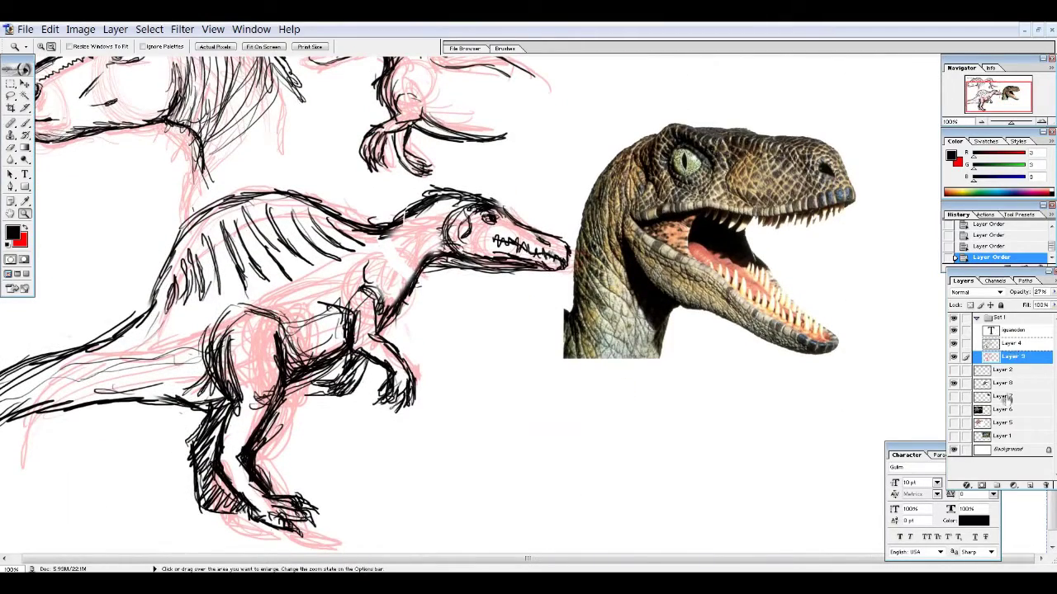
{"action": "left_click", "coordinate": [1003, 383]}
{"action": "key", "text": "v"}
{"action": "mouse_move", "coordinate": [710, 239]}
{"action": "left_mouse_down"}
{"action": "mouse_move", "coordinate": [496, 248]}
{"action": "mouse_move", "coordinate": [254, 310]}
{"action": "left_mouse_up"}
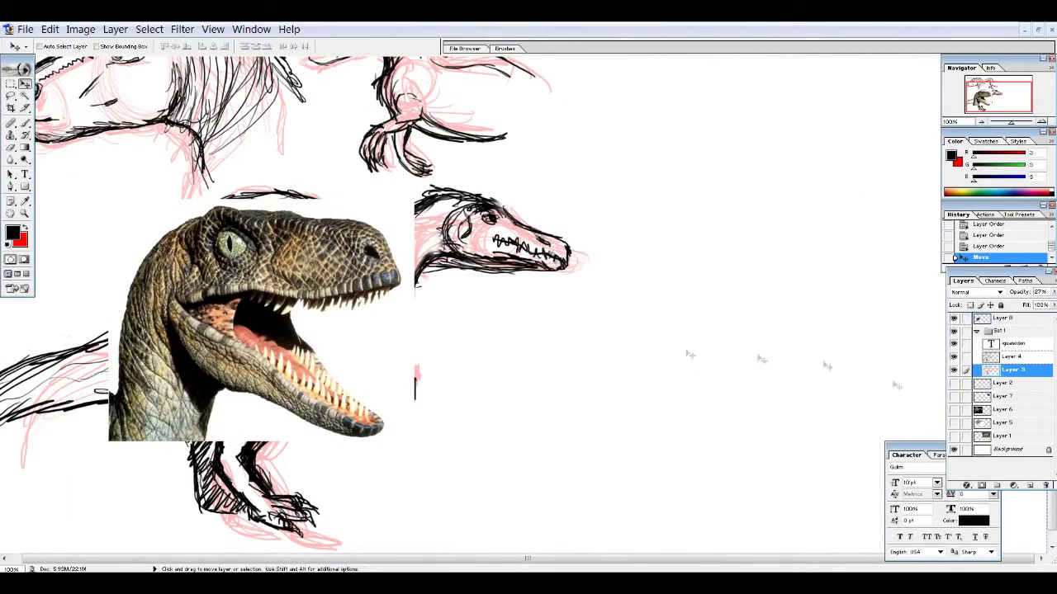
Sketch the open-mouthed raptor head with skull circle, eye, snout, lower jaw and neck in red on Layer 3.
{"action": "key", "text": "b"}
{"action": "mouse_move", "coordinate": [606, 338]}
{"action": "left_mouse_down"}
{"action": "mouse_move", "coordinate": [596, 364]}
{"action": "mouse_move", "coordinate": [577, 335]}
{"action": "left_mouse_up"}
{"action": "key", "text": "ctrl+z"}
{"action": "key", "text": "x"}
{"action": "left_click_drag", "start_coordinate": [562, 346], "coordinate": [579, 340]}
{"action": "left_click_drag", "start_coordinate": [611, 346], "coordinate": [607, 361]}
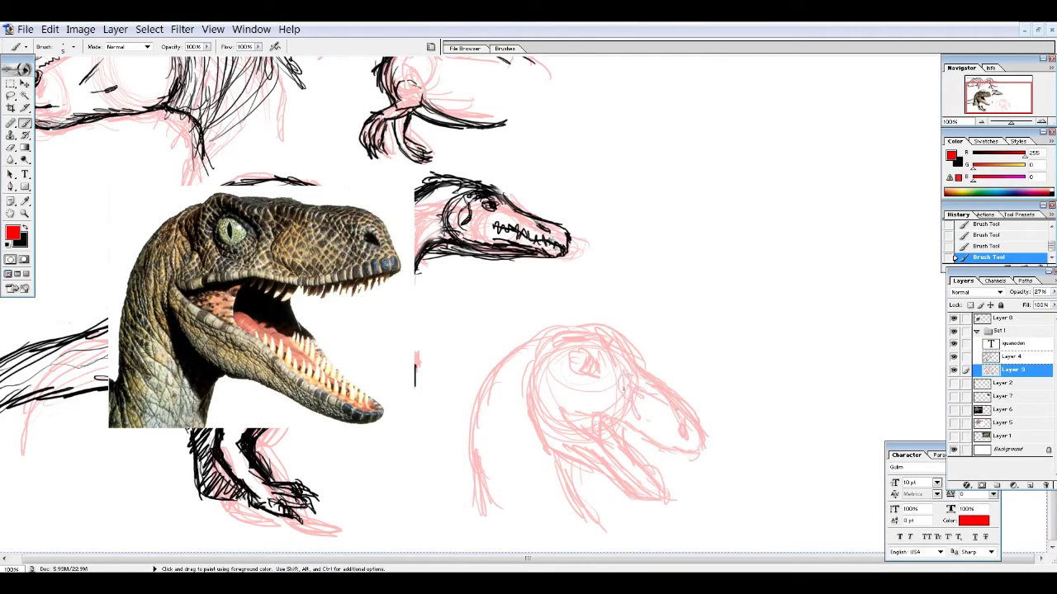
Hide Layer 8, lasso the red raptor head, move it beside the first raptor and scale it to about 62%.
{"action": "left_click", "coordinate": [953, 317]}
{"action": "key", "text": "l"}
{"action": "mouse_move", "coordinate": [460, 545]}
{"action": "left_mouse_down"}
{"action": "mouse_move", "coordinate": [771, 379]}
{"action": "mouse_move", "coordinate": [462, 544]}
{"action": "left_mouse_up"}
{"action": "key", "text": "v"}
{"action": "left_click_drag", "start_coordinate": [628, 495], "coordinate": [636, 273]}
{"action": "key", "text": "ctrl+t"}
{"action": "mouse_move", "coordinate": [719, 272]}
{"action": "left_mouse_down"}
{"action": "mouse_move", "coordinate": [602, 194]}
{"action": "mouse_move", "coordinate": [633, 208]}
{"action": "left_mouse_up"}
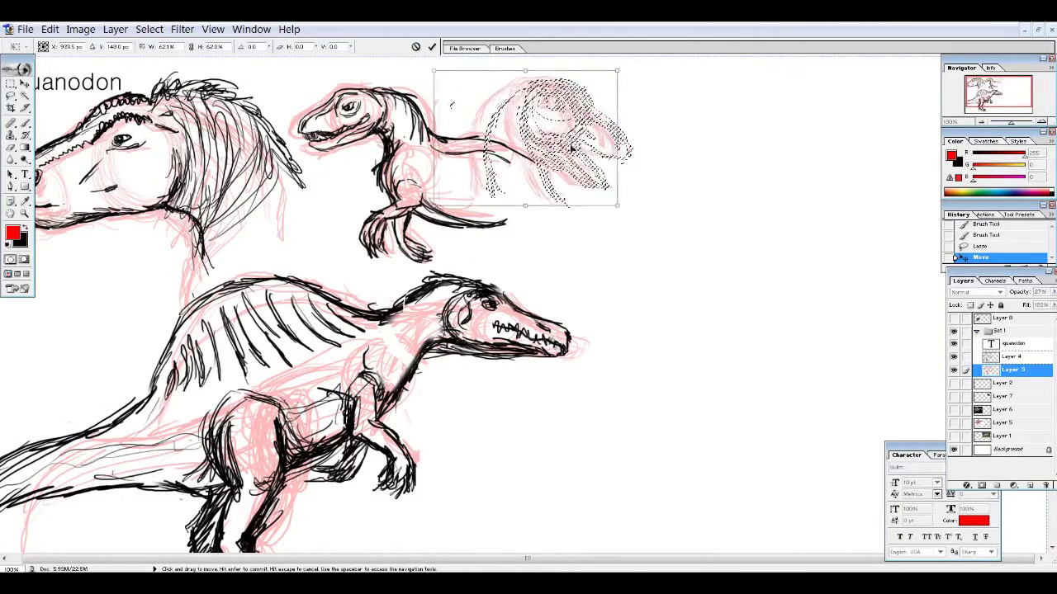
{"action": "key", "text": "Return"}
Deselect and erase the first raptor's ink on Layer 4 where it overlaps the new head sketch.
{"action": "left_click", "coordinate": [1014, 356]}
{"action": "key", "text": "ctrl+d"}
{"action": "left_click", "coordinate": [11, 149]}
{"action": "mouse_move", "coordinate": [487, 145]}
{"action": "left_mouse_down"}
{"action": "mouse_move", "coordinate": [511, 190]}
{"action": "mouse_move", "coordinate": [553, 203]}
{"action": "left_mouse_up"}
Ink the second raptor's neck contour, throat line and eye in black on Layer 4.
{"action": "key", "text": "z"}
{"action": "key", "text": "x"}
{"action": "left_click", "coordinate": [542, 155]}
{"action": "left_click", "coordinate": [543, 143]}
{"action": "key", "text": "b"}
{"action": "mouse_move", "coordinate": [381, 128]}
{"action": "left_mouse_down"}
{"action": "mouse_move", "coordinate": [259, 212]}
{"action": "mouse_move", "coordinate": [251, 470]}
{"action": "left_mouse_up"}
{"action": "left_click_drag", "start_coordinate": [418, 372], "coordinate": [489, 494]}
{"action": "left_click_drag", "start_coordinate": [430, 177], "coordinate": [476, 204]}
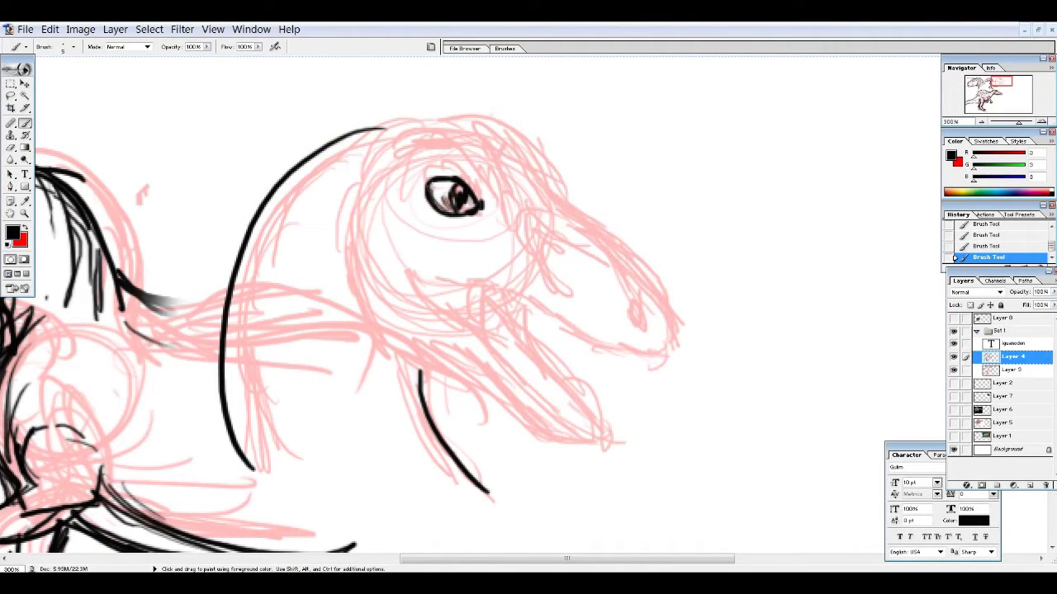
Ink the second raptor's brow ridge, skull top and upper snout contour in black on Layer 4.
{"action": "left_click_drag", "start_coordinate": [404, 175], "coordinate": [487, 155]}
{"action": "left_click_drag", "start_coordinate": [462, 142], "coordinate": [496, 216]}
{"action": "left_click_drag", "start_coordinate": [395, 160], "coordinate": [471, 147]}
{"action": "left_click_drag", "start_coordinate": [384, 131], "coordinate": [541, 169]}
{"action": "left_click_drag", "start_coordinate": [493, 132], "coordinate": [665, 287]}
{"action": "left_click_drag", "start_coordinate": [615, 231], "coordinate": [676, 311]}
Ink the second raptor's open jaws, mouth-corner folds and facial creases behind the snout.
{"action": "mouse_move", "coordinate": [654, 350]}
{"action": "left_mouse_down"}
{"action": "mouse_move", "coordinate": [415, 270]}
{"action": "mouse_move", "coordinate": [588, 419]}
{"action": "left_mouse_up"}
{"action": "left_click_drag", "start_coordinate": [469, 288], "coordinate": [482, 328]}
{"action": "left_click_drag", "start_coordinate": [450, 287], "coordinate": [437, 309]}
{"action": "mouse_move", "coordinate": [523, 388]}
{"action": "left_mouse_down"}
{"action": "mouse_move", "coordinate": [599, 428]}
{"action": "mouse_move", "coordinate": [520, 404]}
{"action": "mouse_move", "coordinate": [450, 354]}
{"action": "mouse_move", "coordinate": [351, 216]}
{"action": "left_mouse_up"}
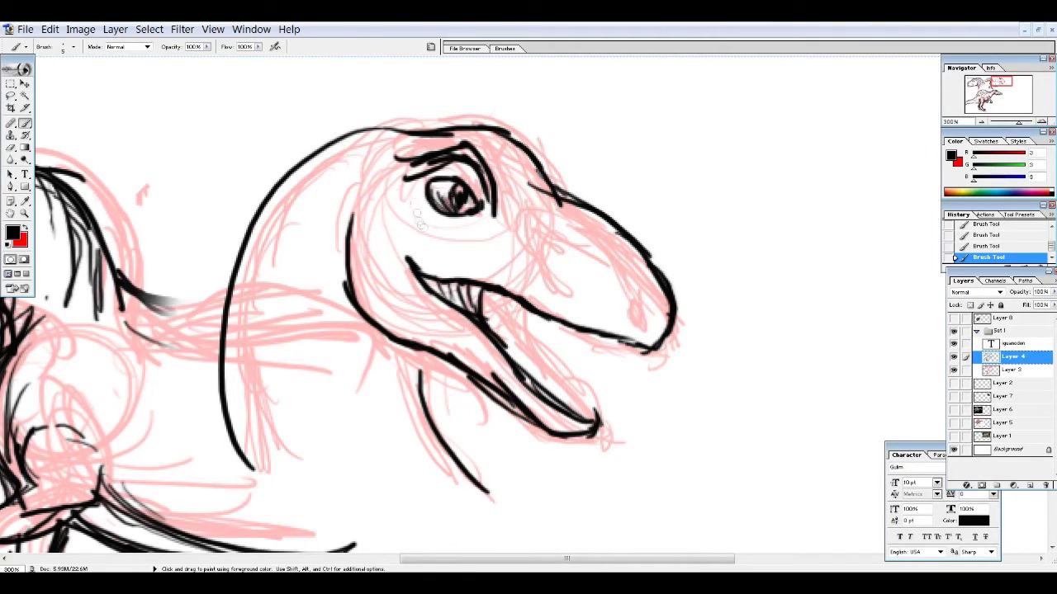
{"action": "left_click_drag", "start_coordinate": [515, 233], "coordinate": [496, 266]}
{"action": "left_click_drag", "start_coordinate": [528, 229], "coordinate": [600, 263]}
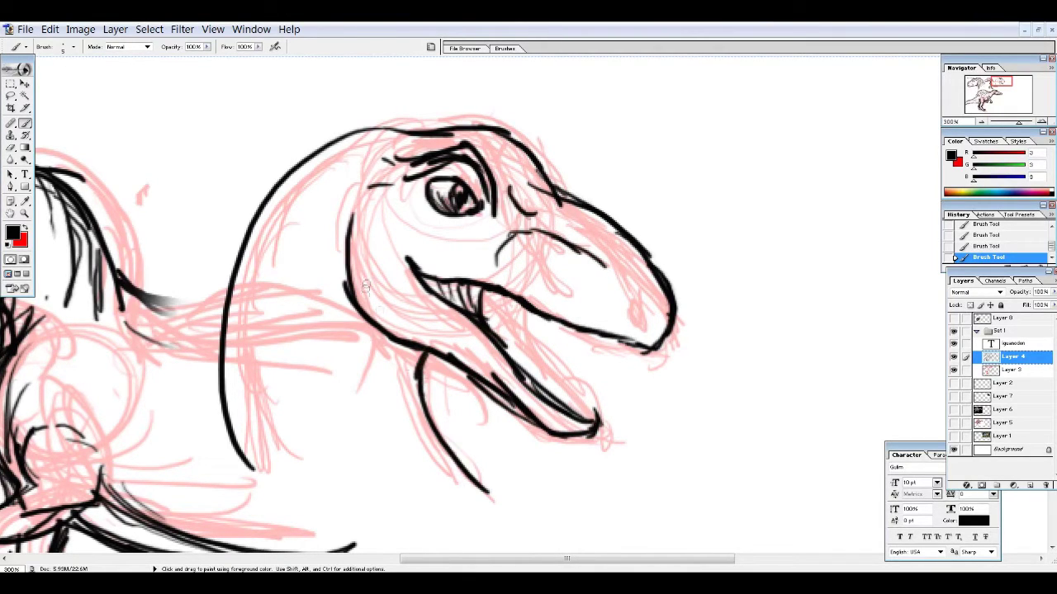
Ink the second raptor's throat lines and curved fold lines along the back of its neck.
{"action": "left_click_drag", "start_coordinate": [345, 279], "coordinate": [421, 417]}
{"action": "left_click_drag", "start_coordinate": [376, 335], "coordinate": [456, 483]}
{"action": "left_click_drag", "start_coordinate": [324, 233], "coordinate": [438, 477]}
{"action": "left_click_drag", "start_coordinate": [337, 359], "coordinate": [471, 516]}
{"action": "left_click_drag", "start_coordinate": [354, 138], "coordinate": [318, 233]}
{"action": "left_click_drag", "start_coordinate": [299, 157], "coordinate": [284, 284]}
{"action": "left_click_drag", "start_coordinate": [262, 219], "coordinate": [277, 310]}
{"action": "left_click_drag", "start_coordinate": [227, 405], "coordinate": [324, 436]}
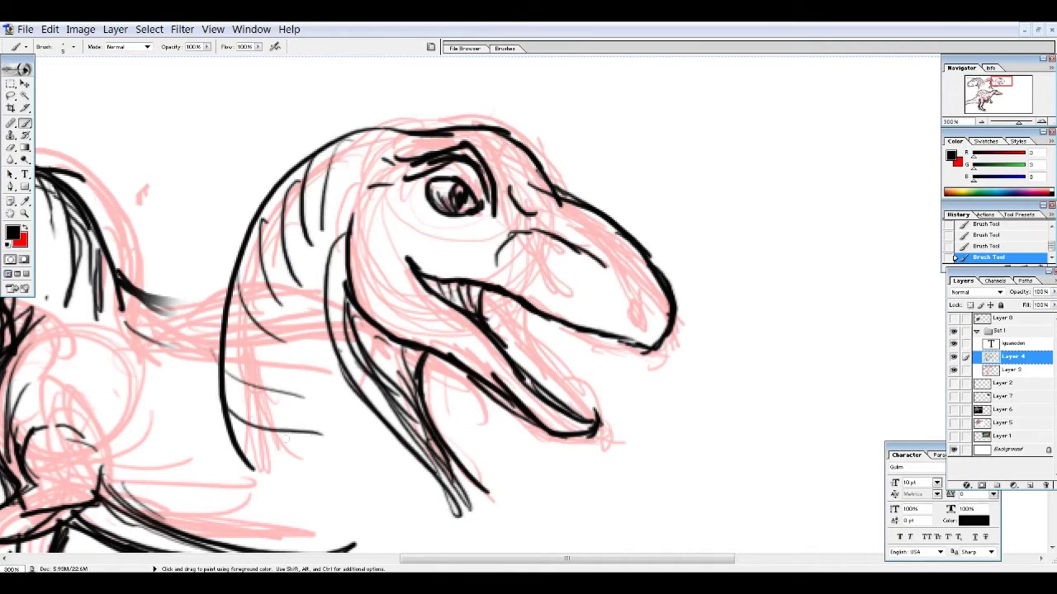
Add more hatching strokes inside the second raptor's neck to strengthen the folds.
{"action": "left_click_drag", "start_coordinate": [233, 364], "coordinate": [322, 431]}
{"action": "left_click_drag", "start_coordinate": [263, 297], "coordinate": [238, 356]}
{"action": "left_click_drag", "start_coordinate": [285, 248], "coordinate": [306, 401]}
{"action": "left_click_drag", "start_coordinate": [299, 186], "coordinate": [272, 315]}
{"action": "left_click_drag", "start_coordinate": [355, 136], "coordinate": [310, 235]}
Draw the second raptor's dark nostril and add rows of teeth to its upper and lower jaws.
{"action": "left_click_drag", "start_coordinate": [629, 280], "coordinate": [653, 304]}
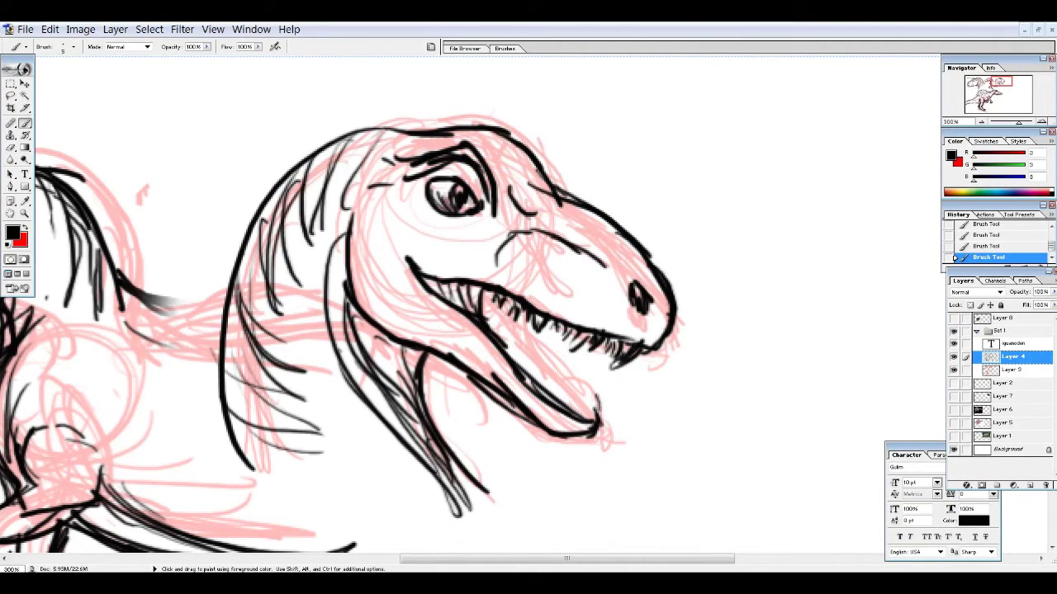
{"action": "left_click_drag", "start_coordinate": [510, 315], "coordinate": [558, 369]}
{"action": "left_click_drag", "start_coordinate": [487, 309], "coordinate": [558, 377]}
{"action": "left_click_drag", "start_coordinate": [658, 317], "coordinate": [546, 313]}
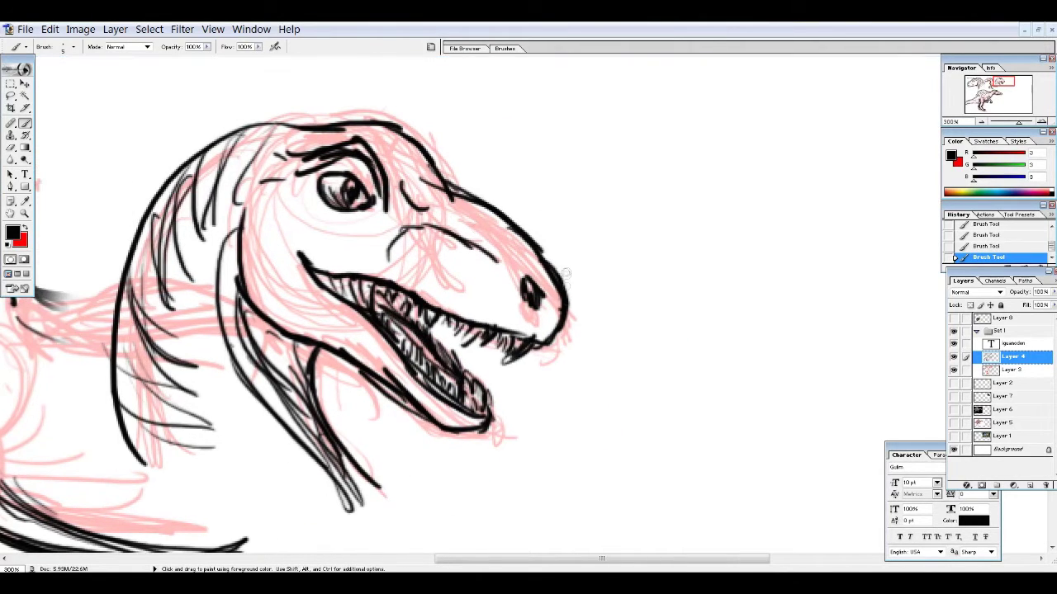
Thicken the second raptor's outline with rough strokes along the snout, crown and back of the neck.
{"action": "left_click_drag", "start_coordinate": [363, 131], "coordinate": [515, 236]}
{"action": "left_click_drag", "start_coordinate": [473, 206], "coordinate": [536, 267]}
{"action": "left_click_drag", "start_coordinate": [537, 267], "coordinate": [598, 273]}
{"action": "left_click_drag", "start_coordinate": [388, 120], "coordinate": [298, 150]}
{"action": "left_click_drag", "start_coordinate": [342, 122], "coordinate": [237, 182]}
{"action": "mouse_move", "coordinate": [185, 206]}
{"action": "left_mouse_down"}
{"action": "mouse_move", "coordinate": [248, 158]}
{"action": "mouse_move", "coordinate": [165, 388]}
{"action": "mouse_move", "coordinate": [161, 429]}
{"action": "left_mouse_up"}
{"action": "left_click_drag", "start_coordinate": [189, 330], "coordinate": [280, 297]}
Add the text label "Raptor" above and between the two raptor sketches.
{"action": "left_click", "coordinate": [25, 175]}
{"action": "key", "text": "ctrl+minus"}
{"action": "scroll", "coordinate": [462, 313], "scroll_direction": "right", "scroll_amount": 2}
{"action": "left_click_drag", "start_coordinate": [399, 79], "coordinate": [700, 183]}
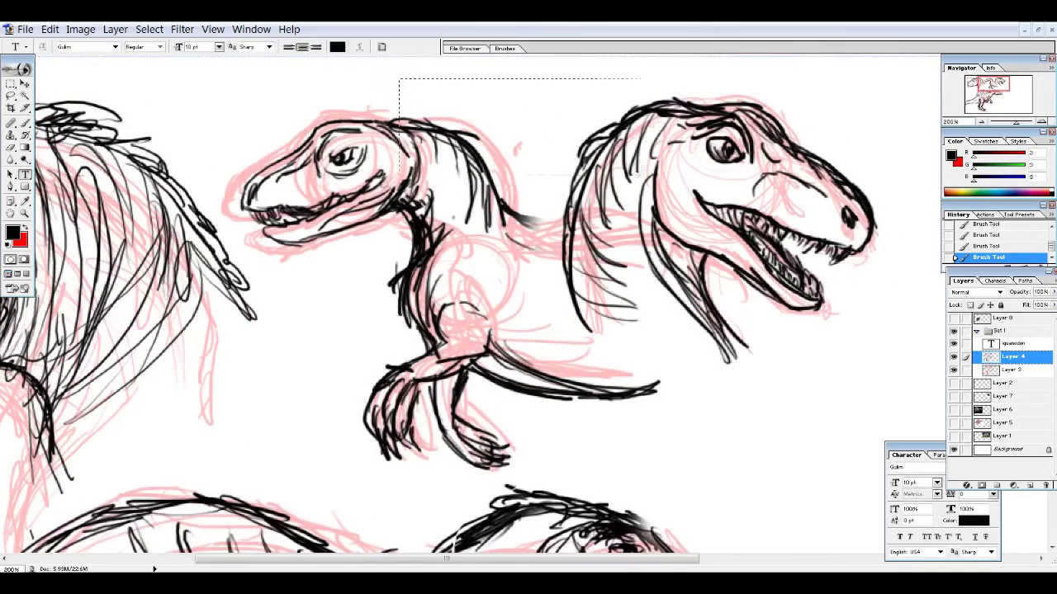
{"action": "type", "text": "Raptor"}
{"action": "left_click", "coordinate": [431, 47]}
Add the text label "Spinosaurus" beneath the spinosaurus's tail.
{"action": "scroll", "coordinate": [462, 314], "scroll_direction": "down", "scroll_amount": 5}
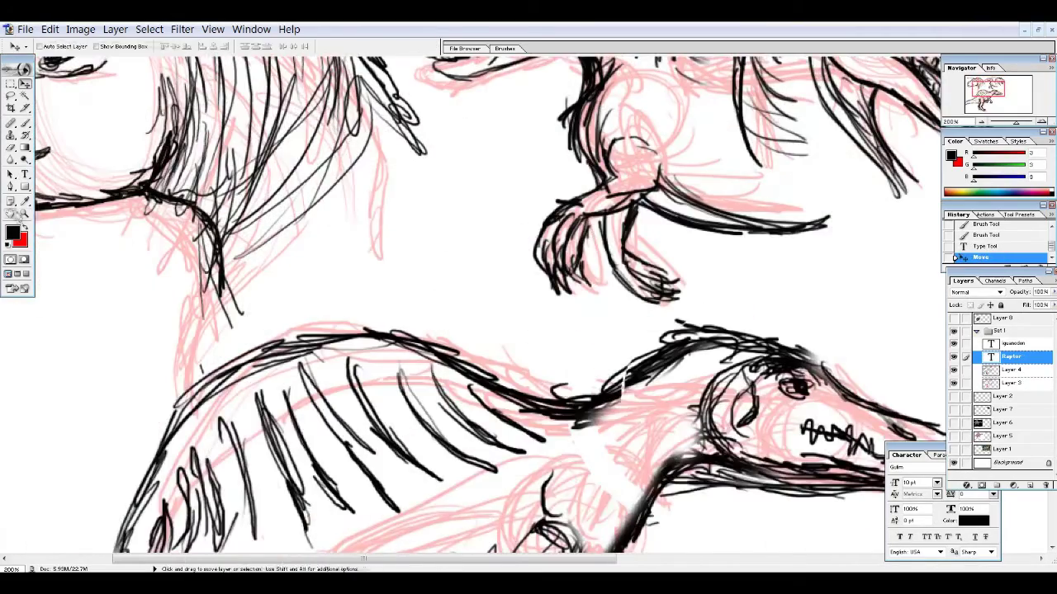
{"action": "key", "text": "z"}
{"action": "key", "text": "ctrl+minus"}
{"action": "left_click", "coordinate": [25, 175]}
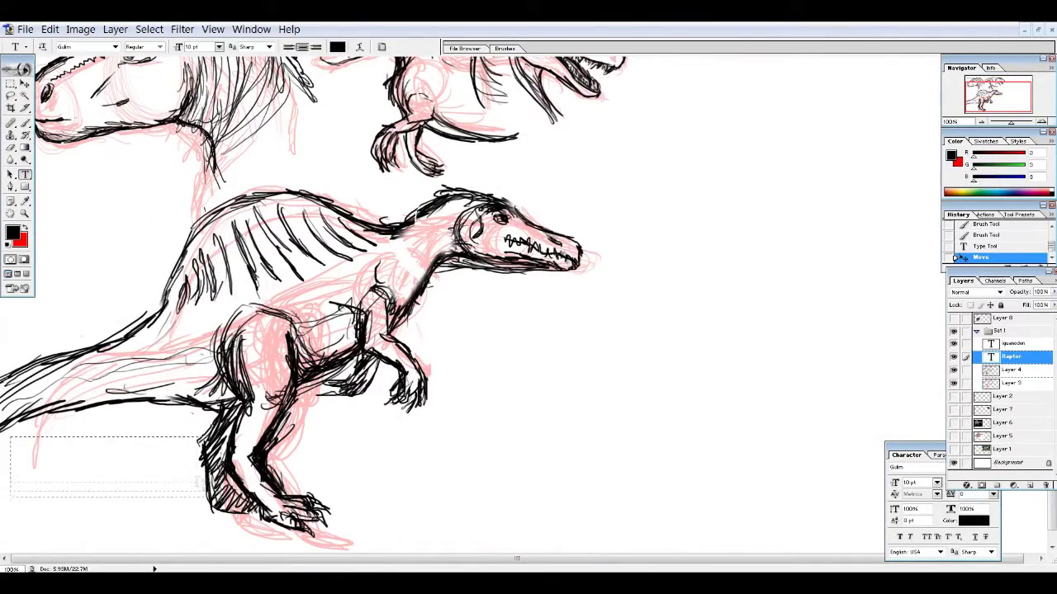
{"action": "left_click_drag", "start_coordinate": [205, 497], "coordinate": [238, 497]}
{"action": "type", "text": "Spinosaurus"}
{"action": "key", "text": "ctrl+a"}
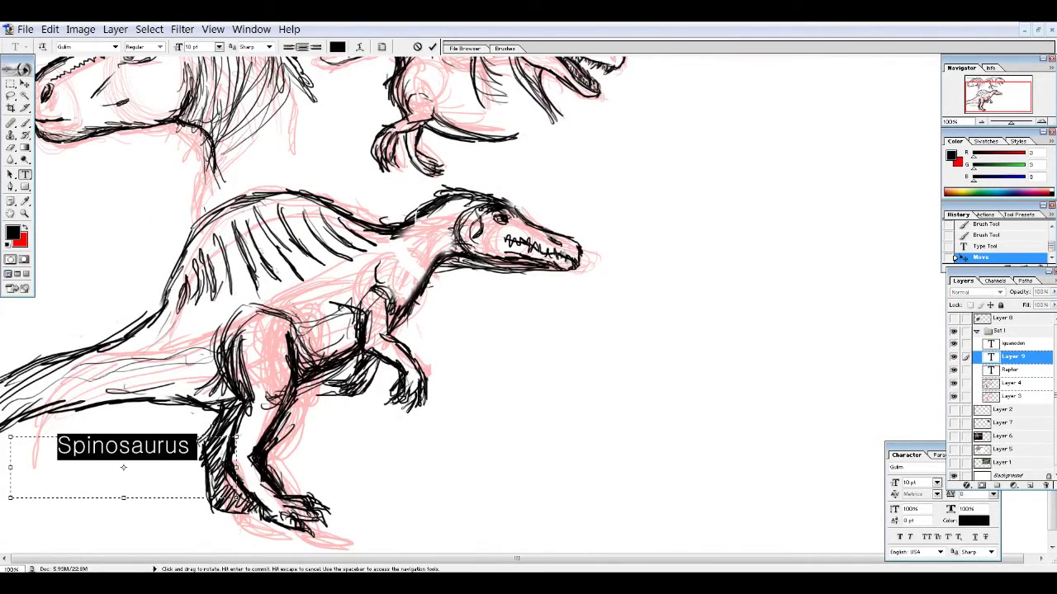
{"action": "left_click", "coordinate": [431, 47]}
Erase the first raptor's tail line on Layer 4 and the stray red lines between the raptors on Layer 3.
{"action": "key", "text": "ctrl+minus"}
{"action": "key", "text": "z"}
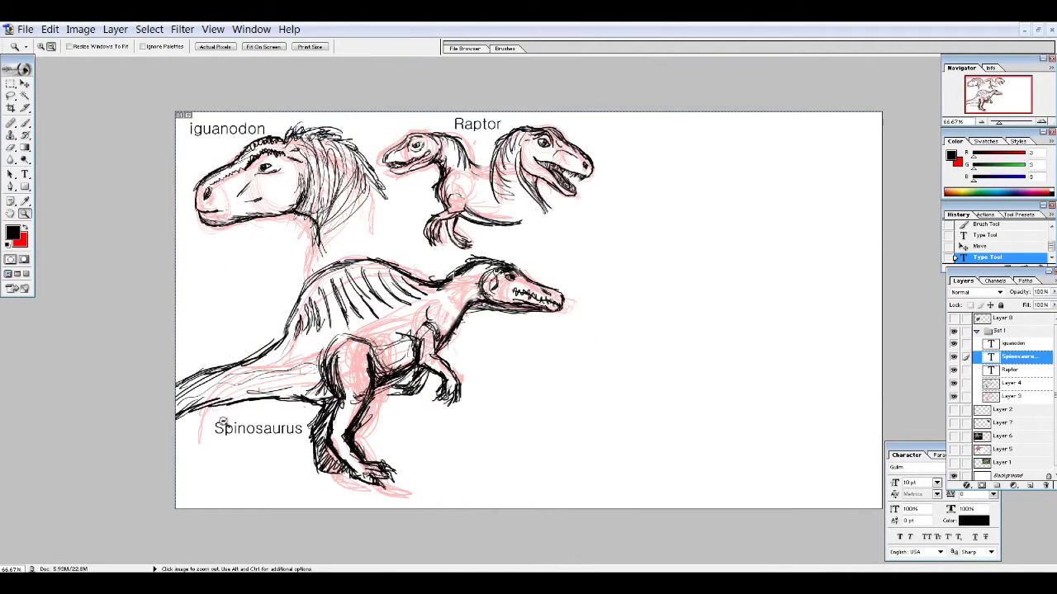
{"action": "key", "text": "e"}
{"action": "left_click", "coordinate": [1015, 383]}
{"action": "left_click_drag", "start_coordinate": [540, 211], "coordinate": [512, 252]}
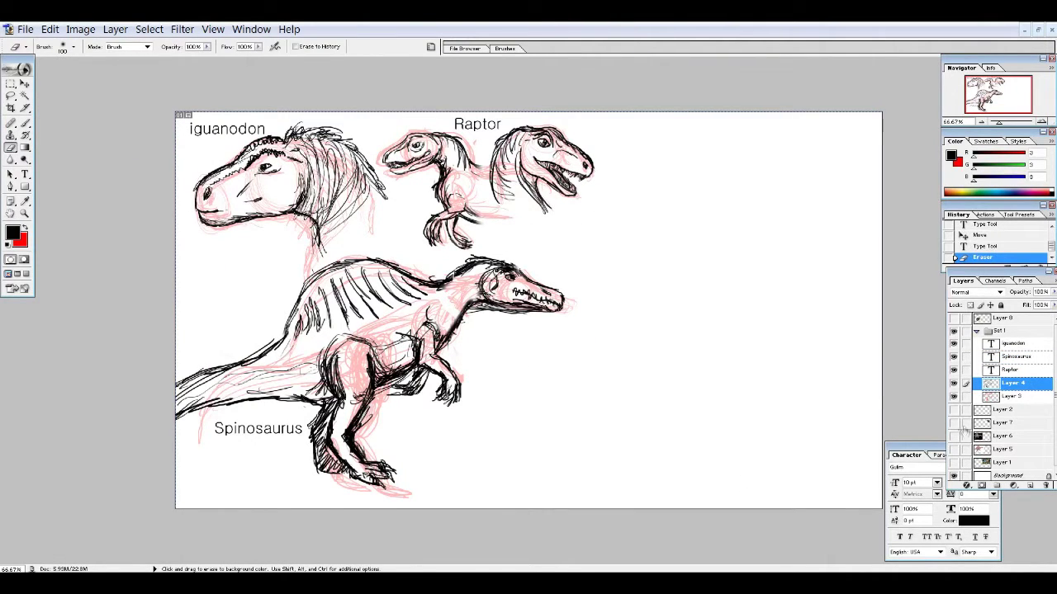
{"action": "left_click", "coordinate": [1016, 397]}
{"action": "mouse_move", "coordinate": [491, 178]}
{"action": "left_mouse_down"}
{"action": "mouse_move", "coordinate": [550, 252]}
{"action": "mouse_move", "coordinate": [483, 182]}
{"action": "left_mouse_up"}
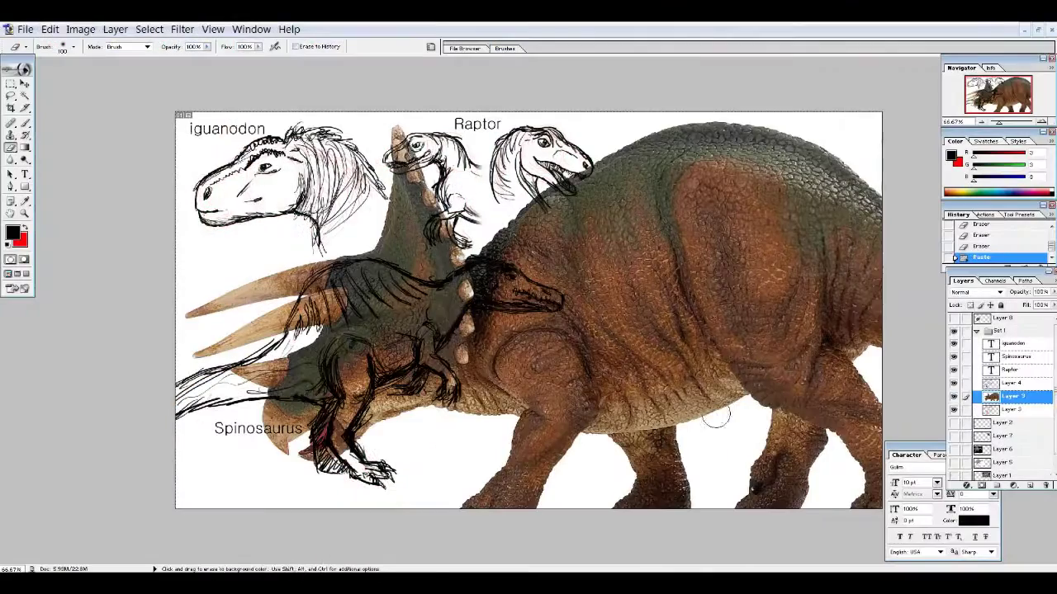
Scale the pasted triceratops photo to 35%, place it beside the raptors and make red the foreground colour.
{"action": "key", "text": "ctrl+t"}
{"action": "left_click_drag", "start_coordinate": [248, 132], "coordinate": [679, 308]}
{"action": "left_click_drag", "start_coordinate": [648, 388], "coordinate": [514, 200]}
{"action": "left_click_drag", "start_coordinate": [636, 282], "coordinate": [631, 241]}
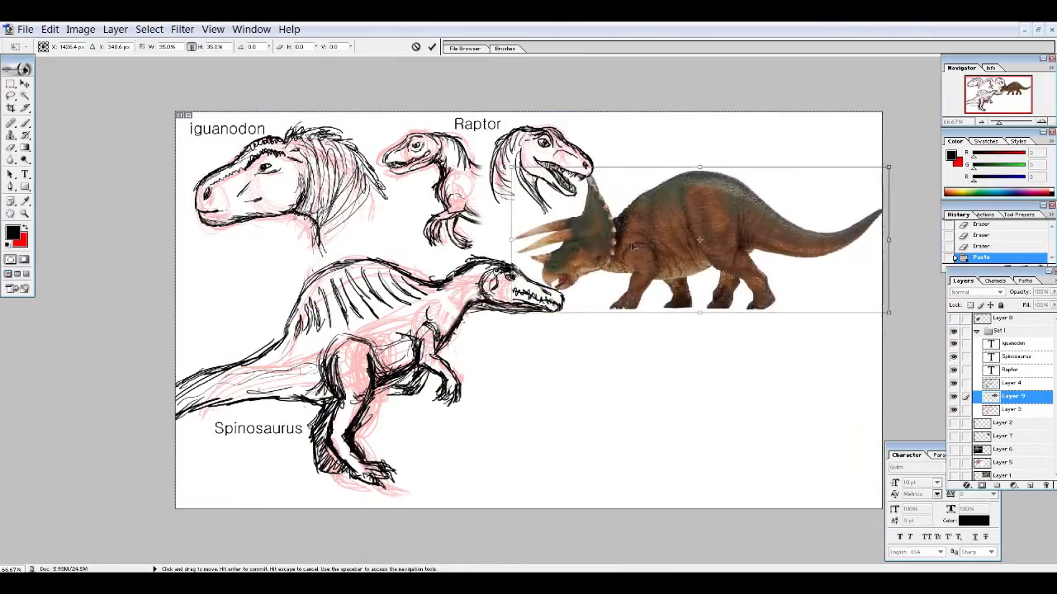
{"action": "key", "text": "Return"}
{"action": "key", "text": "e"}
{"action": "key", "text": "x"}
{"action": "key", "text": "z"}
{"action": "left_click", "coordinate": [589, 348]}
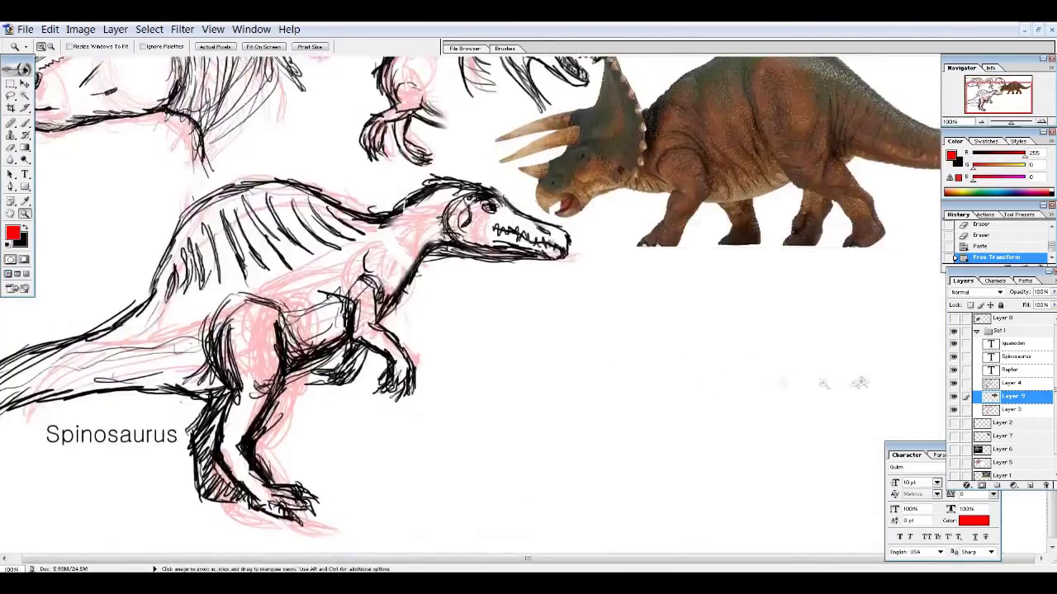
{"action": "left_click", "coordinate": [589, 348]}
{"action": "left_click", "coordinate": [589, 348], "text": "alt"}
{"action": "key", "text": "b"}
{"action": "left_click_drag", "start_coordinate": [551, 321], "coordinate": [550, 399]}
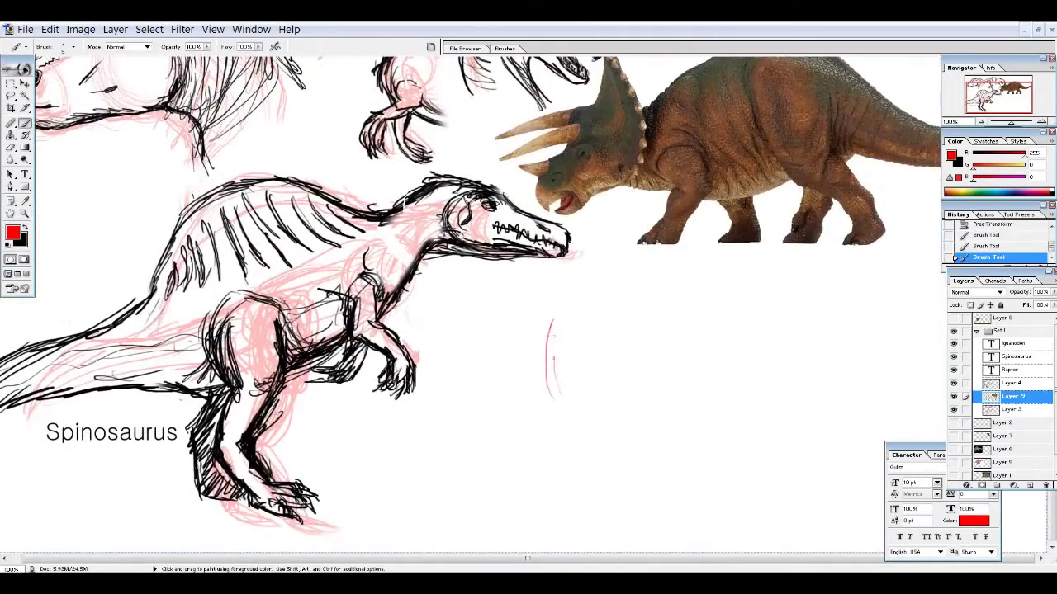
{"action": "key", "text": "ctrl+alt+z"}
{"action": "key", "text": "ctrl+alt+z"}
{"action": "key", "text": "ctrl+alt+z"}
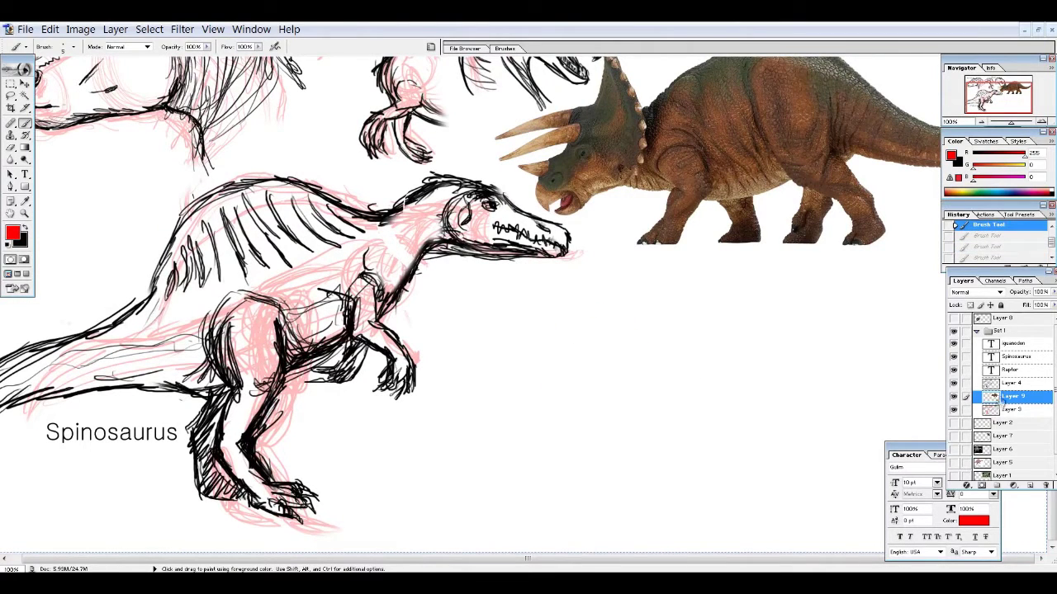
Move Layer 9 out of Set 1 to below Layer 2 and shift the triceratops photo away from the spinosaurus's head.
{"action": "left_click_drag", "start_coordinate": [1002, 406], "coordinate": [994, 428]}
{"action": "left_click_drag", "start_coordinate": [710, 165], "coordinate": [747, 181]}
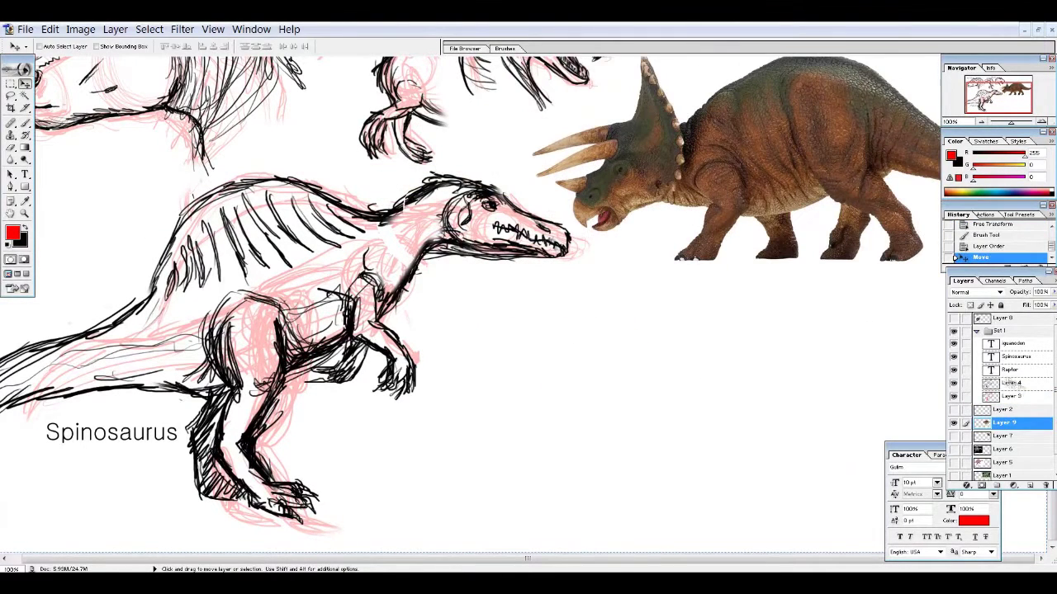
Sketch the triceratops head in red on Layer 3 with beak, horns, eye, frill and the start of the neck.
{"action": "left_click", "coordinate": [1013, 396]}
{"action": "left_click_drag", "start_coordinate": [510, 437], "coordinate": [508, 468]}
{"action": "left_click_drag", "start_coordinate": [509, 468], "coordinate": [511, 438]}
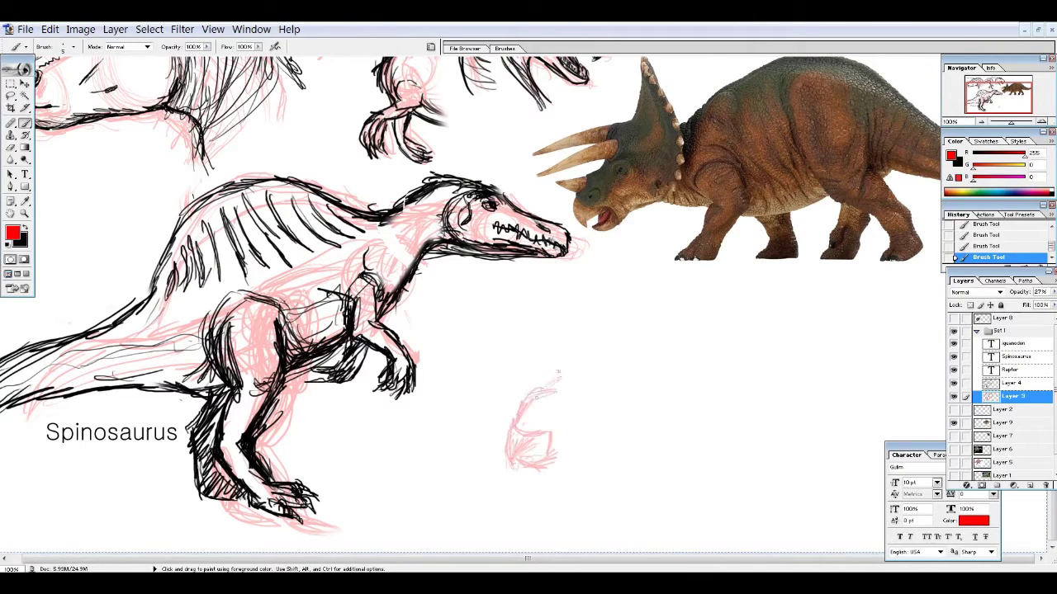
{"action": "left_click_drag", "start_coordinate": [583, 377], "coordinate": [649, 354]}
{"action": "left_click_drag", "start_coordinate": [579, 451], "coordinate": [580, 389]}
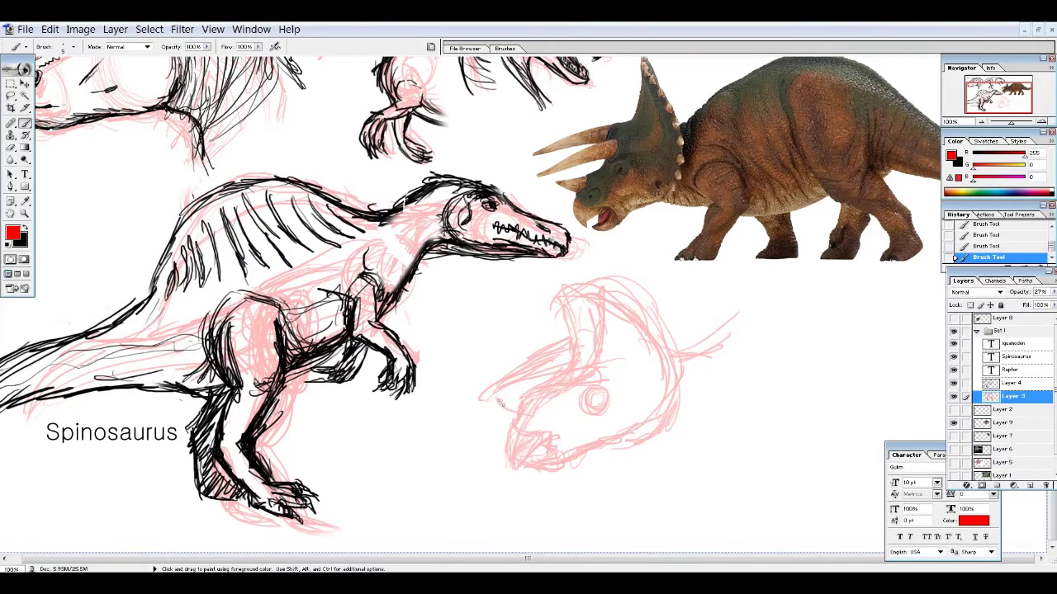
{"action": "left_click_drag", "start_coordinate": [640, 452], "coordinate": [708, 436]}
{"action": "left_click_drag", "start_coordinate": [673, 350], "coordinate": [715, 356]}
{"action": "left_click_drag", "start_coordinate": [665, 347], "coordinate": [740, 318]}
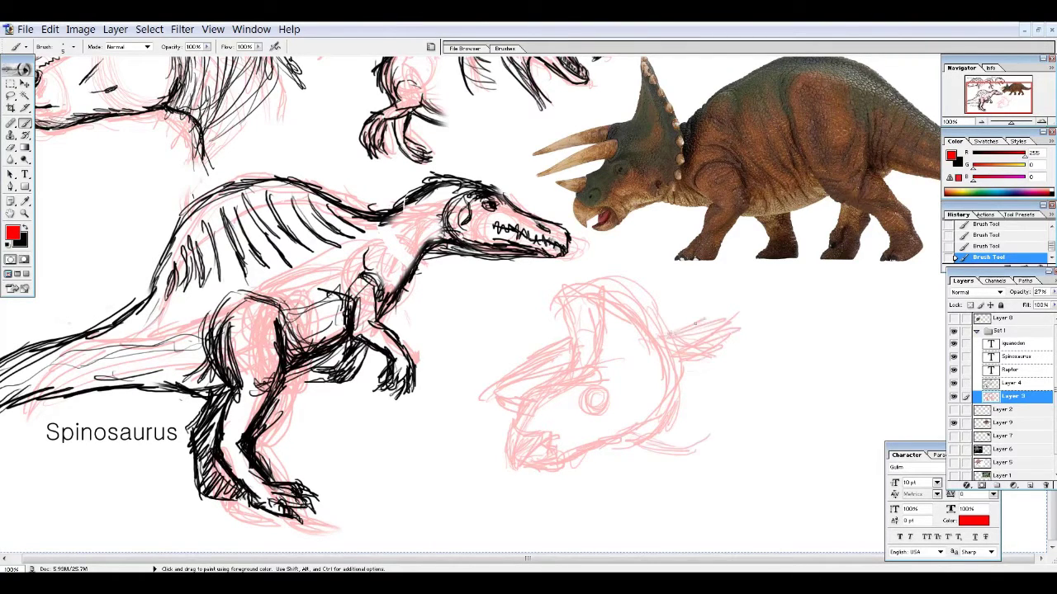
Lasso the red triceratops head, scale it down, move it closer to the spinosaurus and deselect.
{"action": "key", "text": "l"}
{"action": "mouse_move", "coordinate": [429, 258]}
{"action": "left_mouse_down"}
{"action": "mouse_move", "coordinate": [916, 503]}
{"action": "mouse_move", "coordinate": [430, 273]}
{"action": "left_mouse_up"}
{"action": "left_click_drag", "start_coordinate": [652, 376], "coordinate": [609, 361]}
{"action": "key", "text": "ctrl+t"}
{"action": "left_click_drag", "start_coordinate": [791, 261], "coordinate": [687, 301]}
{"action": "key", "text": "Return"}
{"action": "key", "text": "ctrl+d"}
Sketch the triceratops's body, legs and tail in red behind the head on Layer 3.
{"action": "key", "text": "b"}
{"action": "mouse_move", "coordinate": [588, 453]}
{"action": "left_mouse_down"}
{"action": "mouse_move", "coordinate": [582, 487]}
{"action": "mouse_move", "coordinate": [722, 450]}
{"action": "mouse_move", "coordinate": [685, 354]}
{"action": "mouse_move", "coordinate": [743, 430]}
{"action": "mouse_move", "coordinate": [751, 477]}
{"action": "mouse_move", "coordinate": [696, 501]}
{"action": "left_mouse_up"}
{"action": "mouse_move", "coordinate": [561, 346]}
{"action": "left_mouse_down"}
{"action": "mouse_move", "coordinate": [673, 307]}
{"action": "mouse_move", "coordinate": [784, 384]}
{"action": "mouse_move", "coordinate": [891, 406]}
{"action": "left_mouse_up"}
{"action": "left_click_drag", "start_coordinate": [758, 446], "coordinate": [883, 431]}
{"action": "mouse_move", "coordinate": [775, 347]}
{"action": "left_mouse_down"}
{"action": "mouse_move", "coordinate": [917, 445]}
{"action": "mouse_move", "coordinate": [908, 441]}
{"action": "left_mouse_up"}
Ink the triceratops's eye, beak, mouth and jawline in black on Layer 4.
{"action": "key", "text": "x"}
{"action": "left_click", "coordinate": [1012, 383]}
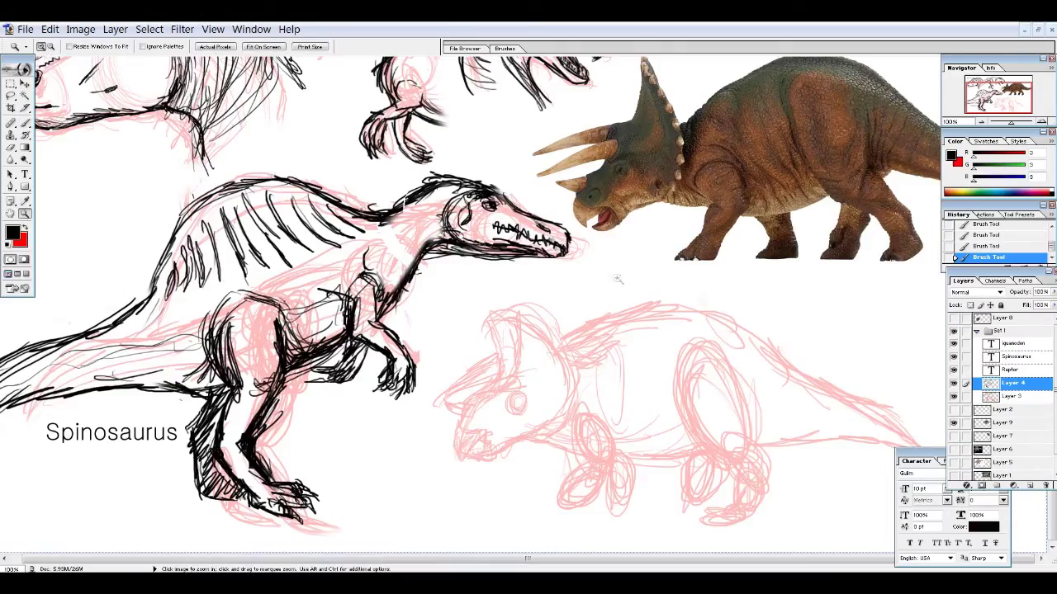
{"action": "left_click", "coordinate": [519, 403], "text": "ctrl"}
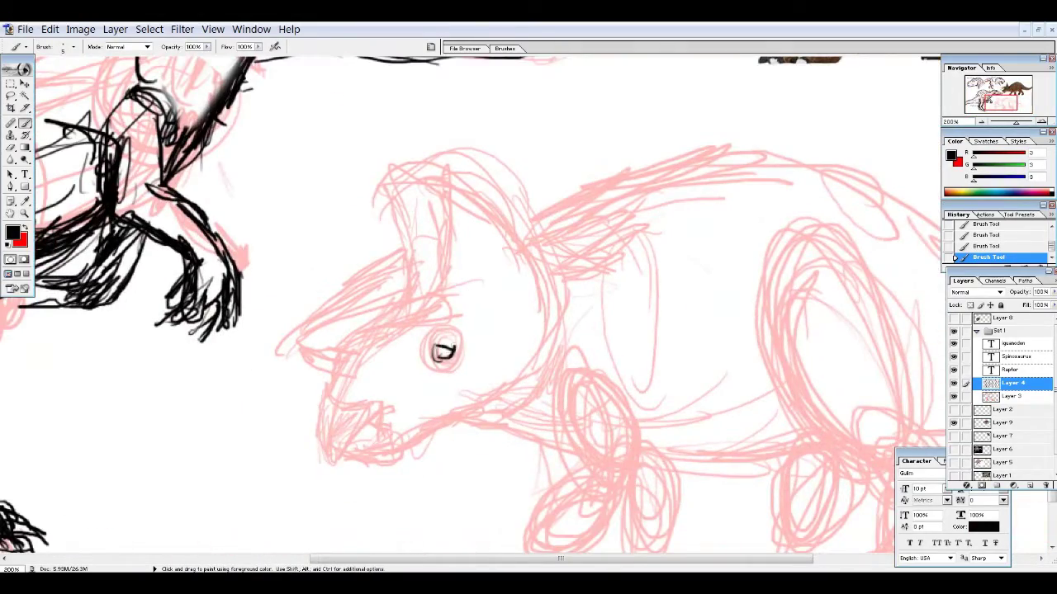
{"action": "left_click_drag", "start_coordinate": [340, 388], "coordinate": [388, 365]}
{"action": "left_click_drag", "start_coordinate": [388, 365], "coordinate": [383, 438]}
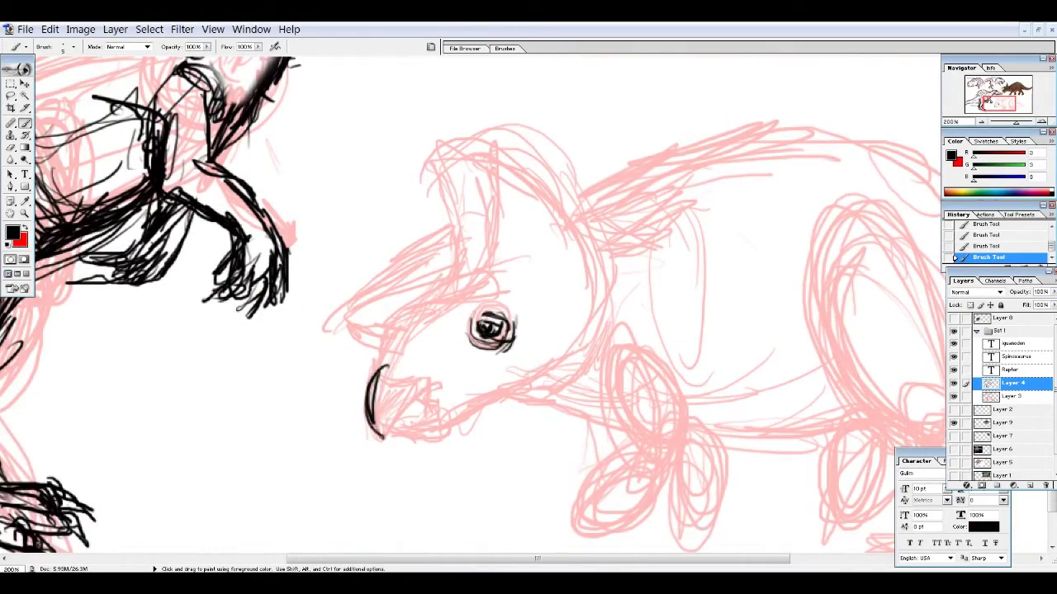
{"action": "left_click_drag", "start_coordinate": [441, 407], "coordinate": [535, 385]}
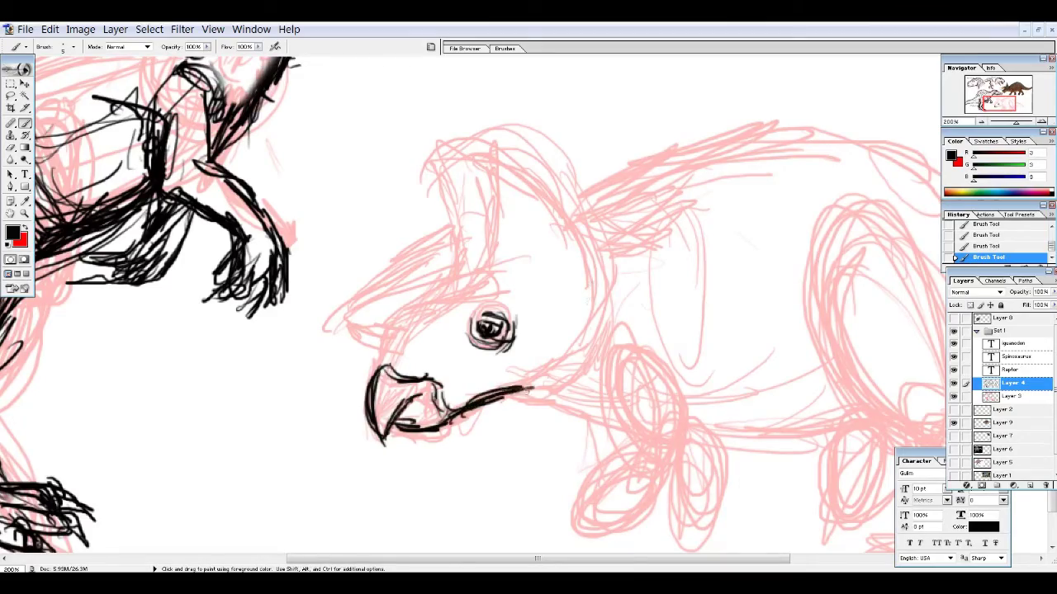
Ink the triceratops's nose horn, nostril and cheek crease.
{"action": "left_click_drag", "start_coordinate": [495, 247], "coordinate": [491, 319]}
{"action": "left_click_drag", "start_coordinate": [535, 462], "coordinate": [563, 442]}
{"action": "mouse_move", "coordinate": [491, 319]}
{"action": "left_mouse_down"}
{"action": "mouse_move", "coordinate": [503, 285]}
{"action": "mouse_move", "coordinate": [489, 345]}
{"action": "left_mouse_up"}
{"action": "left_click_drag", "start_coordinate": [405, 453], "coordinate": [457, 451]}
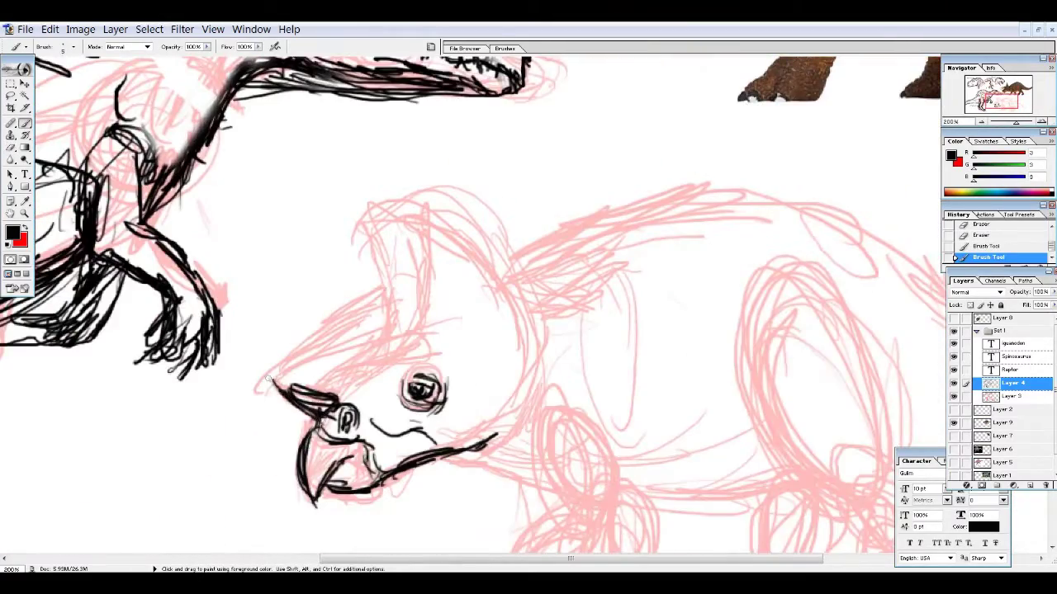
{"action": "left_click_drag", "start_coordinate": [268, 379], "coordinate": [350, 398]}
{"action": "left_click_drag", "start_coordinate": [332, 389], "coordinate": [369, 370]}
Ink the triceratops's brow horns and its frill with a spiked edge.
{"action": "mouse_move", "coordinate": [391, 262]}
{"action": "left_mouse_down"}
{"action": "mouse_move", "coordinate": [522, 219]}
{"action": "mouse_move", "coordinate": [538, 257]}
{"action": "mouse_move", "coordinate": [493, 217]}
{"action": "left_mouse_up"}
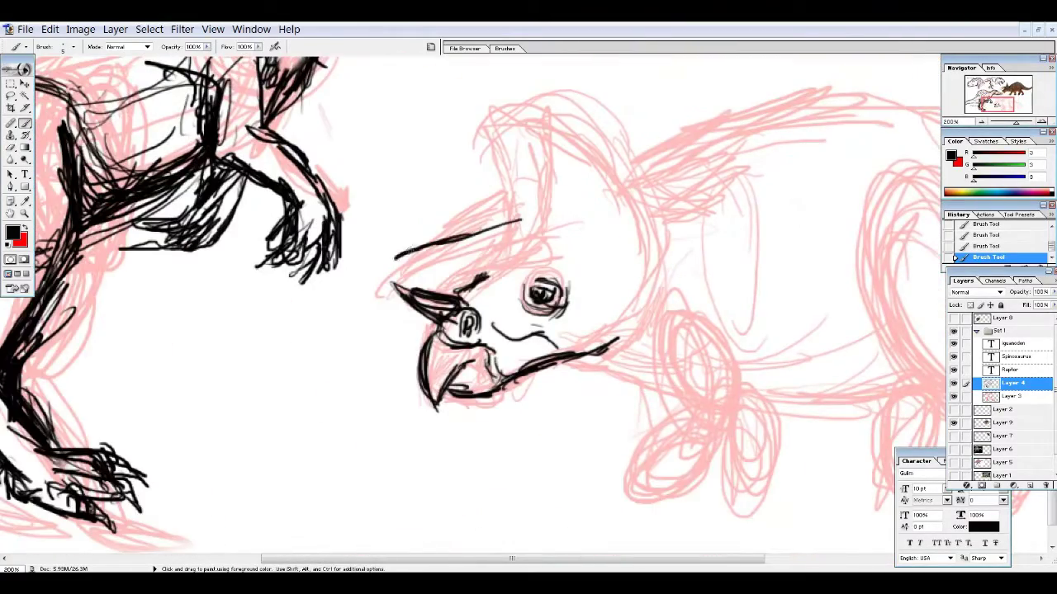
{"action": "left_click_drag", "start_coordinate": [524, 244], "coordinate": [452, 257]}
{"action": "left_click_drag", "start_coordinate": [516, 224], "coordinate": [549, 282]}
{"action": "left_click_drag", "start_coordinate": [496, 197], "coordinate": [537, 266]}
{"action": "left_click_drag", "start_coordinate": [598, 220], "coordinate": [585, 264]}
{"action": "mouse_move", "coordinate": [500, 191]}
{"action": "left_mouse_down"}
{"action": "mouse_move", "coordinate": [645, 198]}
{"action": "mouse_move", "coordinate": [703, 272]}
{"action": "mouse_move", "coordinate": [693, 386]}
{"action": "mouse_move", "coordinate": [570, 438]}
{"action": "left_mouse_up"}
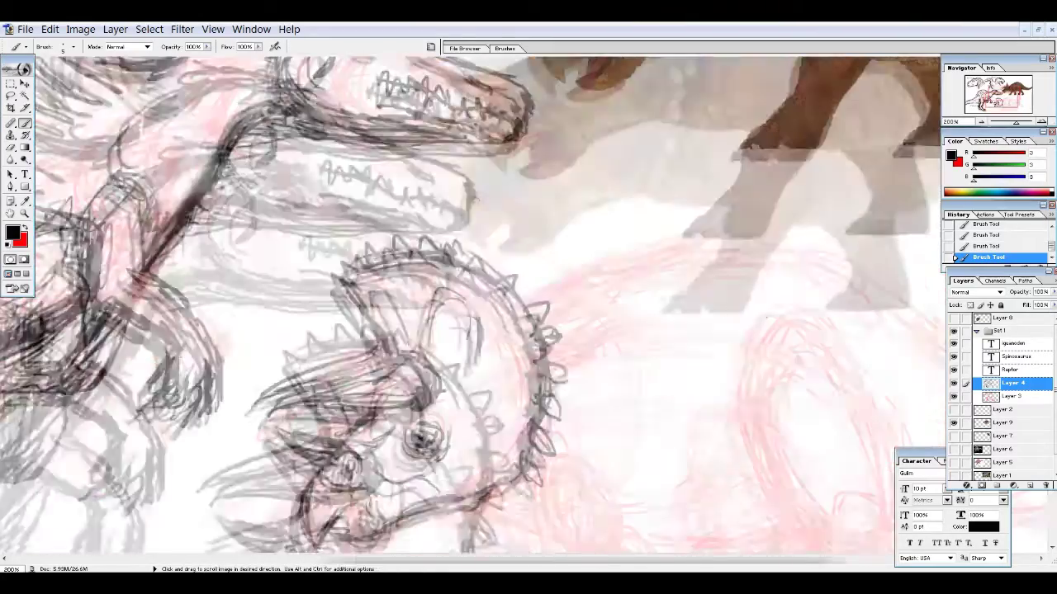
Add crease lines inside the triceratops's frill and ink the neck folds beneath it.
{"action": "left_click_drag", "start_coordinate": [460, 392], "coordinate": [527, 390]}
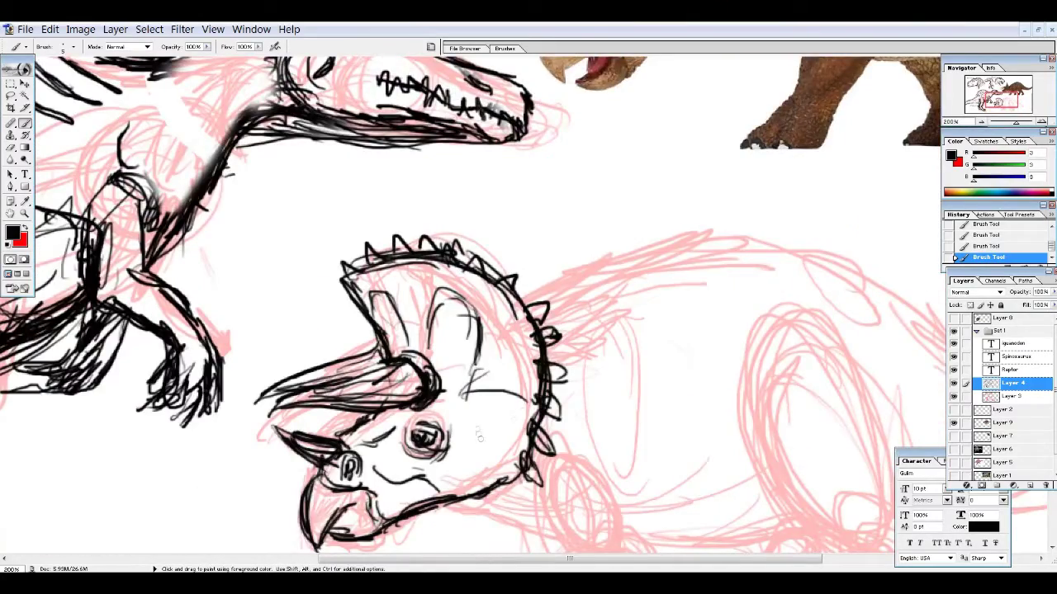
{"action": "mouse_move", "coordinate": [466, 457]}
{"action": "left_mouse_down"}
{"action": "mouse_move", "coordinate": [477, 367]}
{"action": "mouse_move", "coordinate": [528, 437]}
{"action": "left_mouse_up"}
{"action": "left_click_drag", "start_coordinate": [537, 396], "coordinate": [553, 446]}
{"action": "mouse_move", "coordinate": [700, 358]}
{"action": "left_mouse_down"}
{"action": "mouse_move", "coordinate": [841, 359]}
{"action": "mouse_move", "coordinate": [770, 270]}
{"action": "left_mouse_up"}
{"action": "key", "text": "ctrl+minus"}
{"action": "mouse_move", "coordinate": [350, 378]}
{"action": "left_mouse_down"}
{"action": "mouse_move", "coordinate": [388, 417]}
{"action": "mouse_move", "coordinate": [437, 431]}
{"action": "left_mouse_up"}
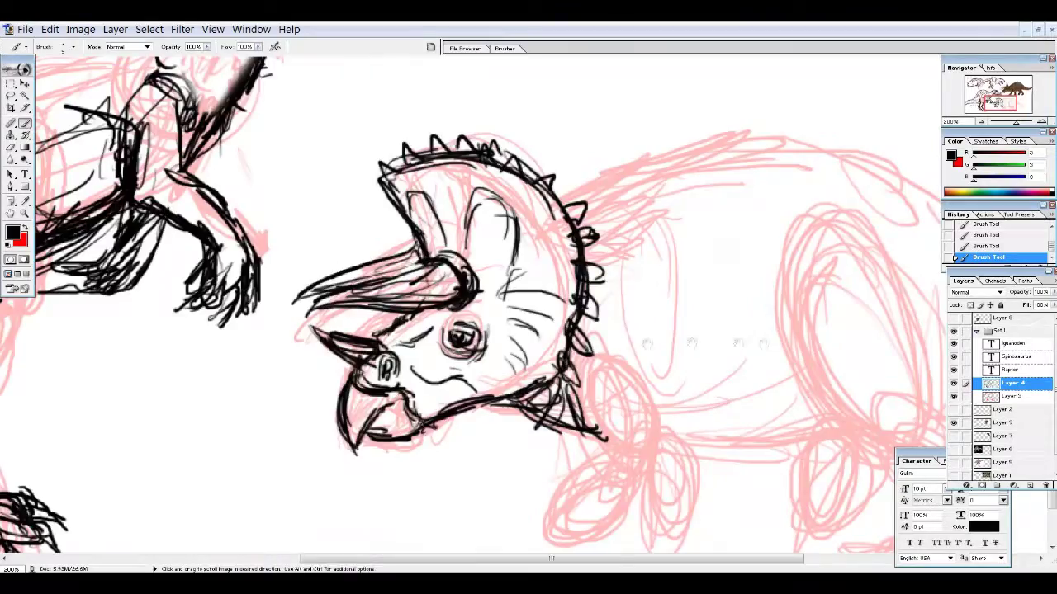
Ink the triceratops's back contour from the frill down to the tail and outline the front shoulder.
{"action": "key", "text": "ctrl+plus"}
{"action": "left_click_drag", "start_coordinate": [377, 334], "coordinate": [311, 379]}
{"action": "left_click_drag", "start_coordinate": [398, 354], "coordinate": [588, 333]}
{"action": "mouse_move", "coordinate": [587, 334]}
{"action": "left_mouse_down"}
{"action": "mouse_move", "coordinate": [370, 256]}
{"action": "mouse_move", "coordinate": [581, 402]}
{"action": "left_mouse_up"}
{"action": "mouse_move", "coordinate": [445, 241]}
{"action": "left_mouse_down"}
{"action": "mouse_move", "coordinate": [463, 323]}
{"action": "mouse_move", "coordinate": [492, 194]}
{"action": "left_mouse_up"}
{"action": "mouse_move", "coordinate": [625, 349]}
{"action": "left_mouse_down"}
{"action": "mouse_move", "coordinate": [754, 431]}
{"action": "mouse_move", "coordinate": [755, 307]}
{"action": "left_mouse_up"}
{"action": "left_click_drag", "start_coordinate": [479, 359], "coordinate": [743, 413]}
{"action": "key", "text": "ctrl+z"}
{"action": "left_click_drag", "start_coordinate": [476, 378], "coordinate": [685, 364]}
{"action": "mouse_move", "coordinate": [330, 330]}
{"action": "left_mouse_down"}
{"action": "mouse_move", "coordinate": [561, 305]}
{"action": "mouse_move", "coordinate": [586, 360]}
{"action": "mouse_move", "coordinate": [611, 276]}
{"action": "left_mouse_up"}
Ink the triceratops's two front legs and feet, darkening the far leg with dense strokes.
{"action": "left_click_drag", "start_coordinate": [446, 369], "coordinate": [454, 470]}
{"action": "left_click_drag", "start_coordinate": [496, 341], "coordinate": [494, 471]}
{"action": "left_click_drag", "start_coordinate": [528, 283], "coordinate": [512, 413]}
{"action": "left_click_drag", "start_coordinate": [388, 409], "coordinate": [442, 511]}
{"action": "left_click_drag", "start_coordinate": [384, 375], "coordinate": [471, 483]}
{"action": "left_click_drag", "start_coordinate": [496, 413], "coordinate": [535, 280]}
{"action": "left_click_drag", "start_coordinate": [417, 379], "coordinate": [409, 450]}
{"action": "left_click_drag", "start_coordinate": [459, 360], "coordinate": [462, 397]}
{"action": "left_click_drag", "start_coordinate": [406, 450], "coordinate": [466, 454]}
{"action": "left_click_drag", "start_coordinate": [462, 412], "coordinate": [513, 412]}
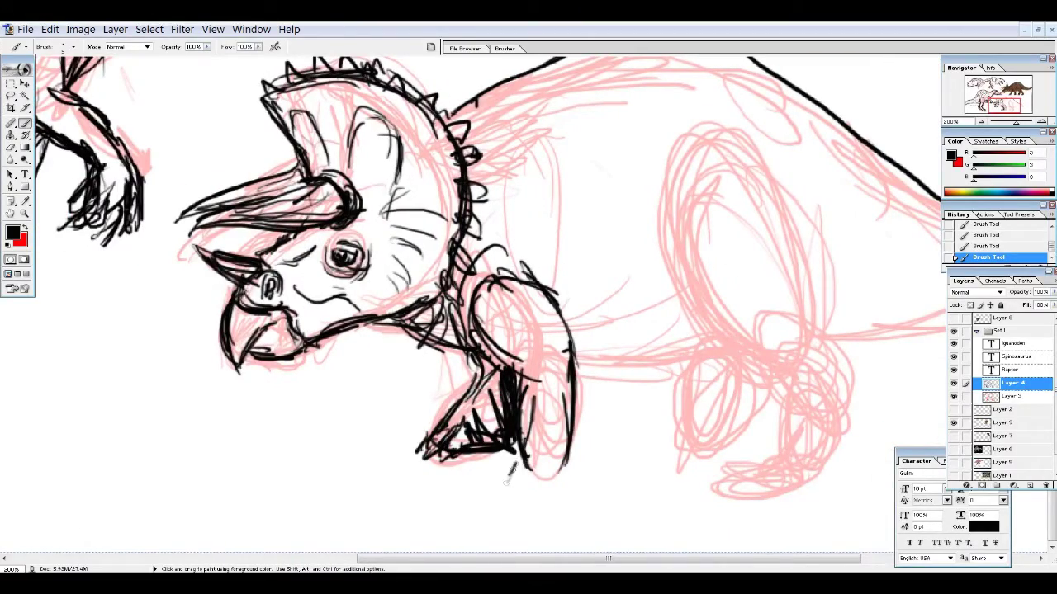
Finish the near front foot and ink the triceratops's belly line with curved skin folds above it.
{"action": "left_click_drag", "start_coordinate": [528, 297], "coordinate": [358, 317]}
{"action": "left_click_drag", "start_coordinate": [421, 395], "coordinate": [582, 396]}
{"action": "left_click_drag", "start_coordinate": [578, 330], "coordinate": [523, 384]}
{"action": "left_click_drag", "start_coordinate": [388, 318], "coordinate": [397, 422]}
{"action": "left_click_drag", "start_coordinate": [360, 360], "coordinate": [381, 437]}
{"action": "left_click_drag", "start_coordinate": [420, 285], "coordinate": [450, 430]}
{"action": "mouse_move", "coordinate": [437, 289]}
{"action": "left_mouse_down"}
{"action": "mouse_move", "coordinate": [518, 447]}
{"action": "mouse_move", "coordinate": [440, 462]}
{"action": "mouse_move", "coordinate": [440, 297]}
{"action": "left_mouse_up"}
Ink the triceratops's near hind leg, outlining the thigh, the knee and the lower leg.
{"action": "left_click_drag", "start_coordinate": [495, 132], "coordinate": [518, 354]}
{"action": "left_click_drag", "start_coordinate": [462, 124], "coordinate": [528, 357]}
{"action": "mouse_move", "coordinate": [495, 322]}
{"action": "left_mouse_down"}
{"action": "mouse_move", "coordinate": [562, 379]}
{"action": "mouse_move", "coordinate": [460, 465]}
{"action": "left_mouse_up"}
{"action": "left_click_drag", "start_coordinate": [533, 473], "coordinate": [516, 553]}
{"action": "left_click_drag", "start_coordinate": [545, 394], "coordinate": [513, 519]}
{"action": "mouse_move", "coordinate": [513, 462]}
{"action": "left_mouse_down"}
{"action": "mouse_move", "coordinate": [478, 536]}
{"action": "mouse_move", "coordinate": [455, 545]}
{"action": "mouse_move", "coordinate": [464, 300]}
{"action": "left_mouse_up"}
{"action": "left_click_drag", "start_coordinate": [462, 337], "coordinate": [517, 388]}
{"action": "left_click_drag", "start_coordinate": [421, 383], "coordinate": [468, 423]}
{"action": "left_click_drag", "start_coordinate": [467, 339], "coordinate": [528, 431]}
Ink the toes of the triceratops's near hind foot and darken the far hind leg behind it.
{"action": "mouse_move", "coordinate": [440, 247]}
{"action": "left_mouse_down"}
{"action": "mouse_move", "coordinate": [440, 463]}
{"action": "mouse_move", "coordinate": [440, 247]}
{"action": "left_mouse_up"}
{"action": "left_click_drag", "start_coordinate": [522, 370], "coordinate": [513, 467]}
{"action": "left_click_drag", "start_coordinate": [462, 407], "coordinate": [446, 467]}
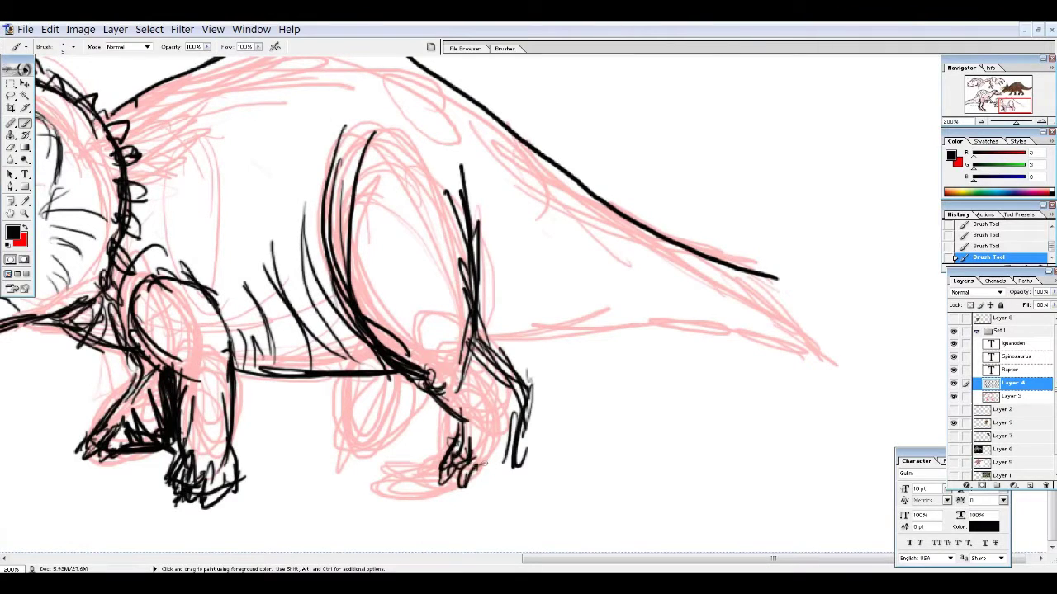
{"action": "left_click_drag", "start_coordinate": [440, 248], "coordinate": [459, 286]}
{"action": "left_click_drag", "start_coordinate": [405, 415], "coordinate": [393, 462]}
{"action": "left_click_drag", "start_coordinate": [446, 412], "coordinate": [411, 479]}
{"action": "left_click_drag", "start_coordinate": [445, 431], "coordinate": [417, 470]}
Ink the underside of the triceratops's tail from the hind leg out to the pointed tip.
{"action": "left_click_drag", "start_coordinate": [520, 401], "coordinate": [760, 393]}
{"action": "left_click_drag", "start_coordinate": [577, 248], "coordinate": [540, 254]}
{"action": "left_click_drag", "start_coordinate": [724, 401], "coordinate": [877, 405]}
{"action": "left_click_drag", "start_coordinate": [758, 322], "coordinate": [908, 381]}
{"action": "left_click_drag", "start_coordinate": [711, 408], "coordinate": [917, 373]}
Reinforce the triceratops's back contour and add short skin-fold strokes along the flank and tail.
{"action": "mouse_move", "coordinate": [413, 247]}
{"action": "left_mouse_down"}
{"action": "mouse_move", "coordinate": [512, 532]}
{"action": "mouse_move", "coordinate": [495, 357]}
{"action": "left_mouse_up"}
{"action": "left_click_drag", "start_coordinate": [244, 265], "coordinate": [355, 220]}
{"action": "mouse_move", "coordinate": [248, 260]}
{"action": "left_mouse_down"}
{"action": "mouse_move", "coordinate": [396, 216]}
{"action": "mouse_move", "coordinate": [470, 214]}
{"action": "left_mouse_up"}
{"action": "left_click_drag", "start_coordinate": [396, 212], "coordinate": [596, 302]}
{"action": "left_click_drag", "start_coordinate": [528, 256], "coordinate": [716, 398]}
{"action": "mouse_move", "coordinate": [496, 206]}
{"action": "left_mouse_down"}
{"action": "mouse_move", "coordinate": [512, 462]}
{"action": "mouse_move", "coordinate": [454, 66]}
{"action": "left_mouse_up"}
{"action": "left_click_drag", "start_coordinate": [545, 244], "coordinate": [561, 380]}
{"action": "left_click_drag", "start_coordinate": [587, 267], "coordinate": [628, 360]}
{"action": "mouse_move", "coordinate": [644, 315]}
{"action": "left_mouse_down"}
{"action": "mouse_move", "coordinate": [771, 368]}
{"action": "mouse_move", "coordinate": [916, 338]}
{"action": "left_mouse_up"}
Hide the triceratops reference photo and add the text label "Triceratops" below the sketch.
{"action": "left_click", "coordinate": [1012, 396]}
{"action": "left_click_drag", "start_coordinate": [413, 248], "coordinate": [661, 281]}
{"action": "key", "text": "z"}
{"action": "left_click", "coordinate": [899, 426], "text": "alt"}
{"action": "left_click", "coordinate": [900, 425], "text": "alt"}
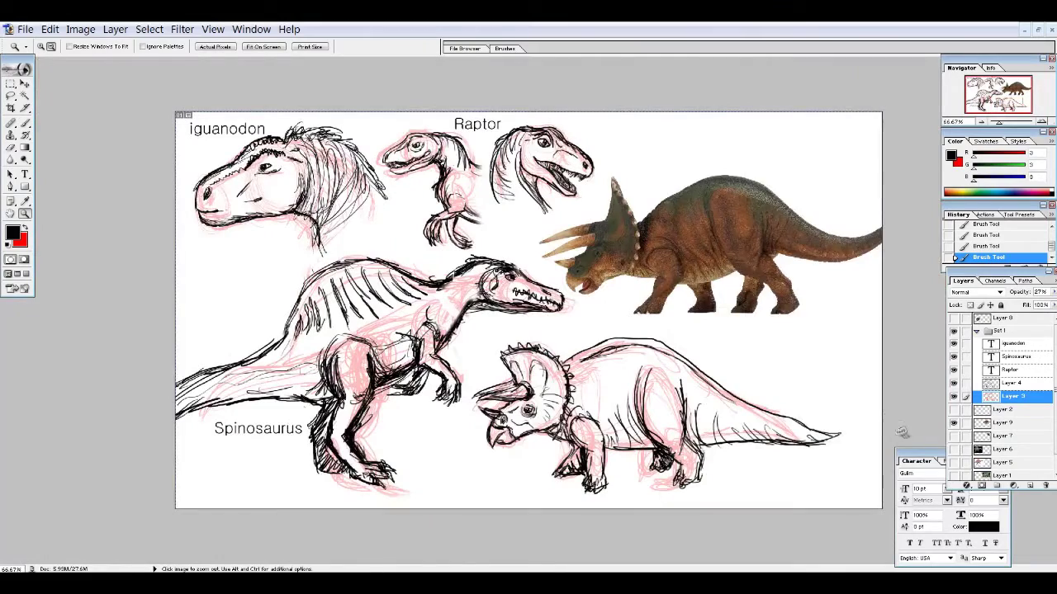
{"action": "left_click", "coordinate": [955, 422]}
{"action": "key", "text": "t"}
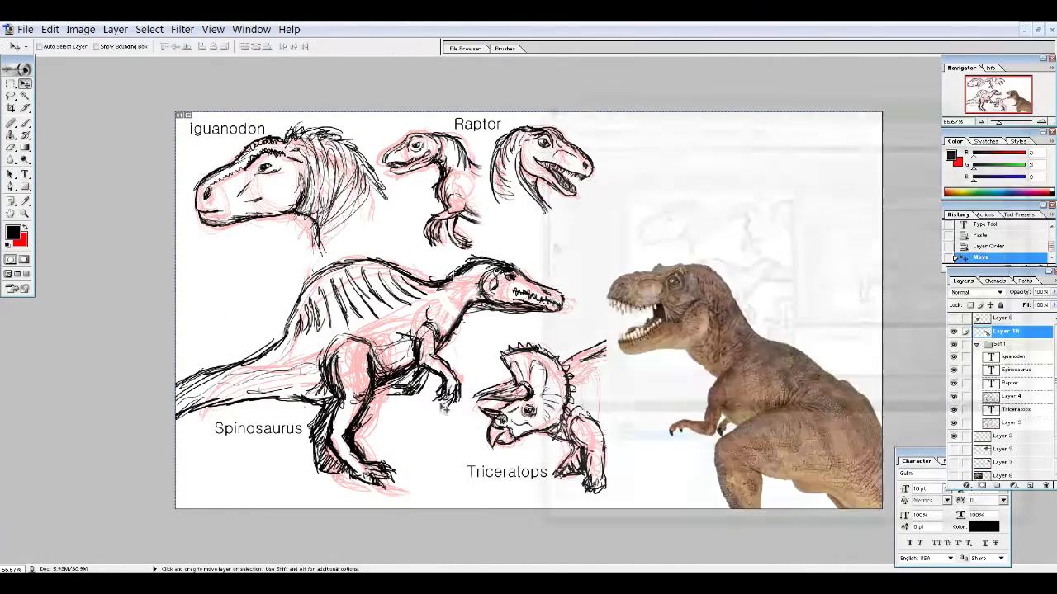
Sketch overlapping red construction circles for a tyrannosaurus head on Layer 3, in the empty area above the reference photo.
{"action": "key", "text": "z"}
{"action": "key", "text": "x"}
{"action": "left_click", "coordinate": [767, 251]}
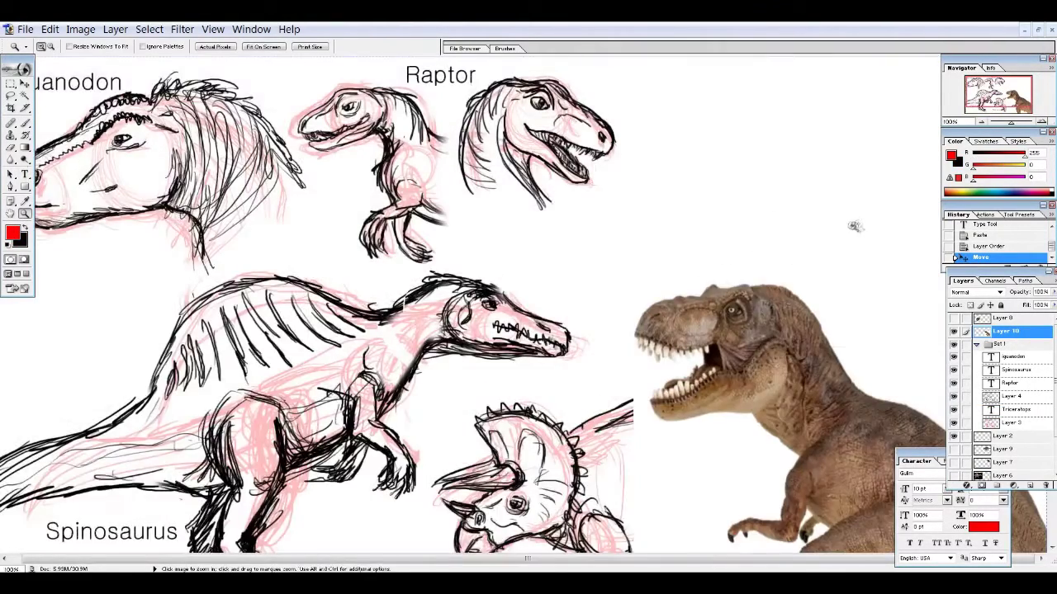
{"action": "left_click", "coordinate": [854, 226]}
{"action": "left_click", "coordinate": [1011, 422]}
{"action": "key", "text": "b"}
{"action": "left_click_drag", "start_coordinate": [495, 103], "coordinate": [578, 248]}
{"action": "left_click_drag", "start_coordinate": [429, 115], "coordinate": [425, 265]}
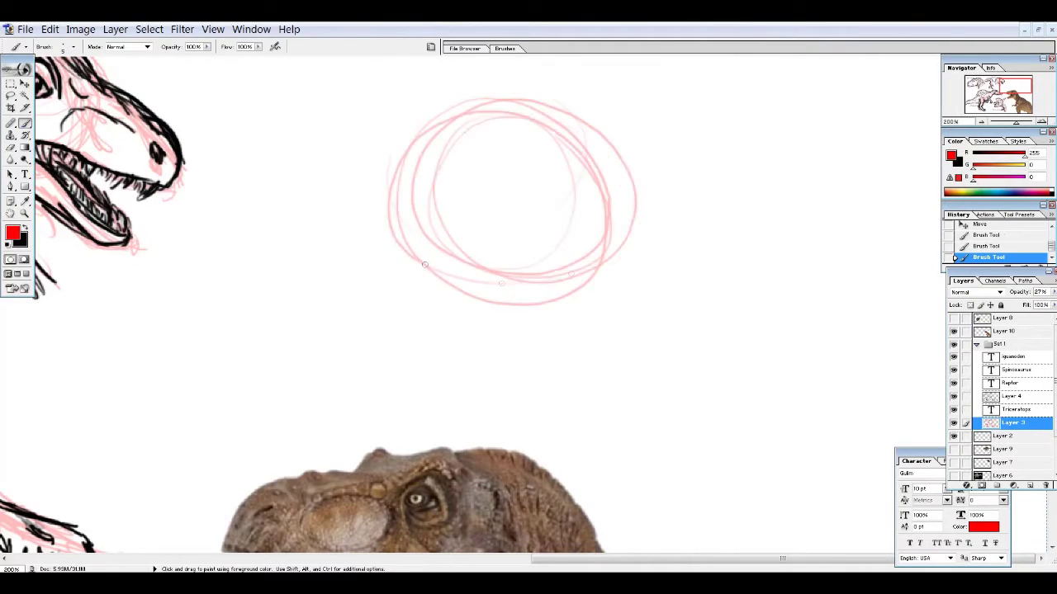
Rough out the tyrannosaurus's snout extending from the head circle and the curved back of its neck.
{"action": "scroll", "coordinate": [424, 265], "scroll_direction": "down", "scroll_amount": 3}
{"action": "scroll", "coordinate": [371, 90], "scroll_direction": "up", "scroll_amount": 4}
{"action": "mouse_move", "coordinate": [413, 178]}
{"action": "left_mouse_down"}
{"action": "mouse_move", "coordinate": [276, 263]}
{"action": "mouse_move", "coordinate": [256, 342]}
{"action": "left_mouse_up"}
{"action": "left_click_drag", "start_coordinate": [396, 218], "coordinate": [308, 237]}
{"action": "mouse_move", "coordinate": [254, 324]}
{"action": "left_mouse_down"}
{"action": "mouse_move", "coordinate": [672, 177]}
{"action": "mouse_move", "coordinate": [783, 331]}
{"action": "left_mouse_up"}
{"action": "scroll", "coordinate": [481, 170], "scroll_direction": "down", "scroll_amount": 1}
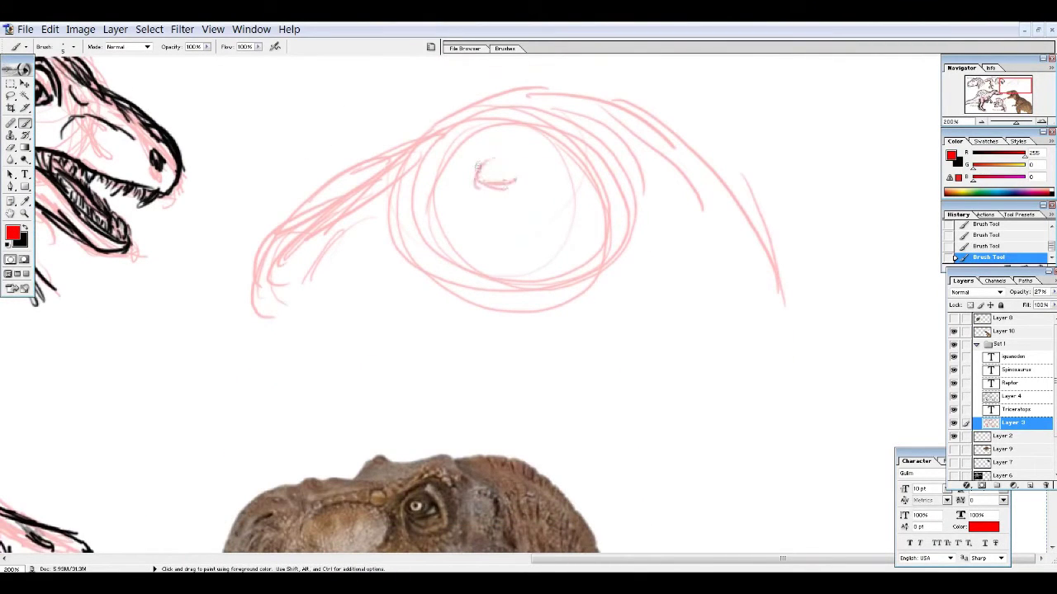
Sketch the tyrannosaurus's eye and brow, the nostril and the upper lip line.
{"action": "scroll", "coordinate": [494, 175], "scroll_direction": "down", "scroll_amount": 1}
{"action": "left_click_drag", "start_coordinate": [495, 103], "coordinate": [545, 144]}
{"action": "left_click_drag", "start_coordinate": [430, 175], "coordinate": [334, 223]}
{"action": "scroll", "coordinate": [330, 207], "scroll_direction": "down", "scroll_amount": 5}
{"action": "mouse_move", "coordinate": [318, 178]}
{"action": "left_mouse_down"}
{"action": "mouse_move", "coordinate": [313, 246]}
{"action": "mouse_move", "coordinate": [451, 212]}
{"action": "left_mouse_up"}
{"action": "scroll", "coordinate": [350, 283], "scroll_direction": "down", "scroll_amount": 4}
{"action": "scroll", "coordinate": [453, 99], "scroll_direction": "up", "scroll_amount": 3}
{"action": "scroll", "coordinate": [495, 91], "scroll_direction": "down", "scroll_amount": 3}
{"action": "scroll", "coordinate": [598, 60], "scroll_direction": "up", "scroll_amount": 5}
Sketch the tyrannosaurus's lower jaw, the back of the cheek and the throat in red.
{"action": "left_click_drag", "start_coordinate": [683, 287], "coordinate": [429, 386]}
{"action": "left_click_drag", "start_coordinate": [634, 218], "coordinate": [631, 297]}
{"action": "left_click_drag", "start_coordinate": [555, 345], "coordinate": [616, 403]}
{"action": "scroll", "coordinate": [615, 400], "scroll_direction": "down", "scroll_amount": 3}
{"action": "left_click_drag", "start_coordinate": [546, 240], "coordinate": [642, 329]}
{"action": "scroll", "coordinate": [626, 291], "scroll_direction": "up", "scroll_amount": 4}
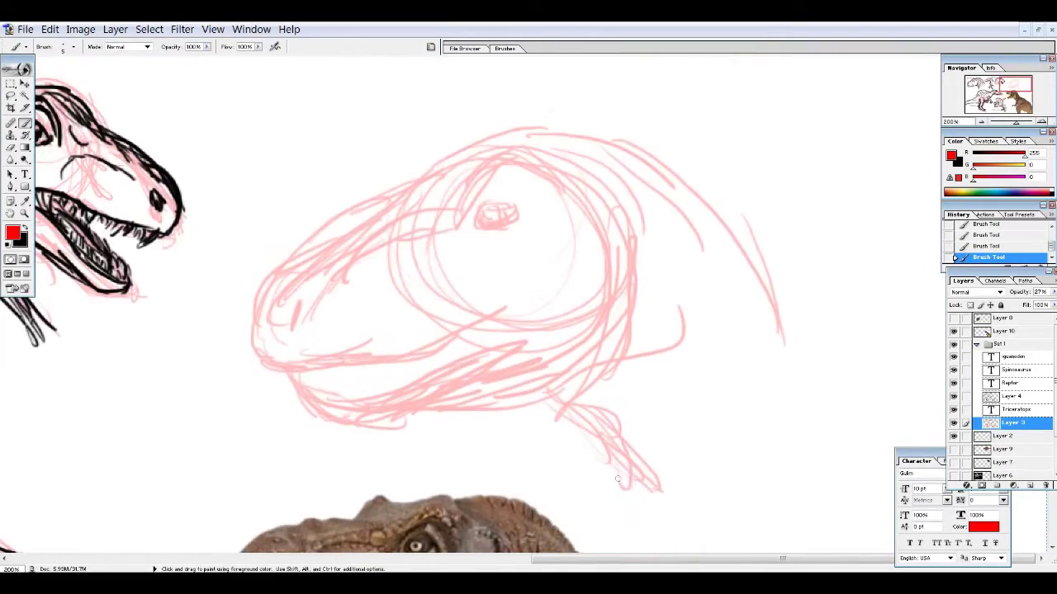
Add red contour lines for the eye socket, the snout hollow and the cheek of the tyrannosaurus.
{"action": "scroll", "coordinate": [626, 291], "scroll_direction": "down", "scroll_amount": 2}
{"action": "scroll", "coordinate": [476, 202], "scroll_direction": "up", "scroll_amount": 1}
{"action": "scroll", "coordinate": [475, 202], "scroll_direction": "down", "scroll_amount": 3}
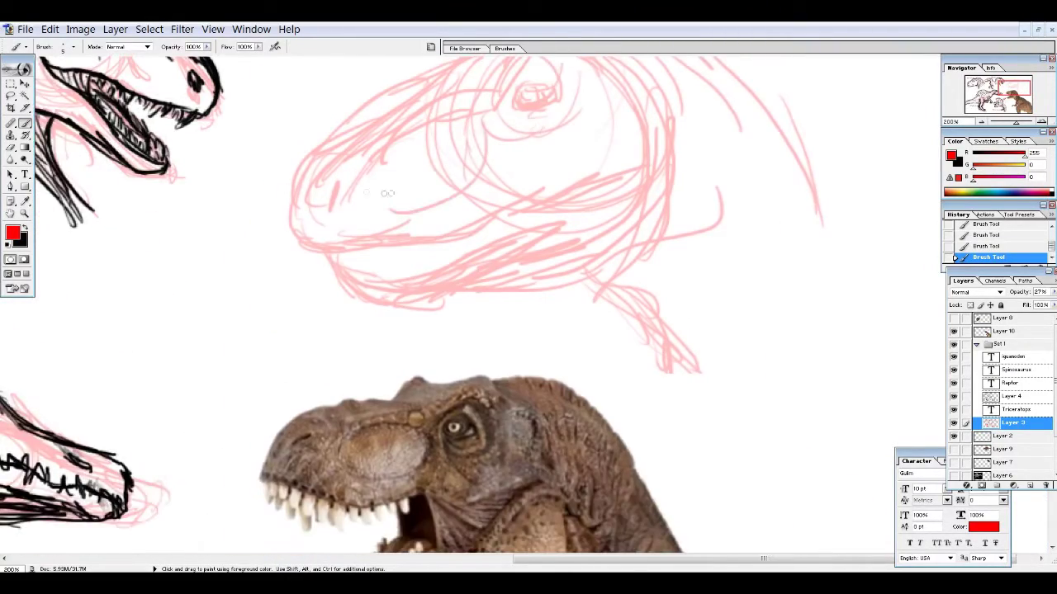
{"action": "scroll", "coordinate": [475, 202], "scroll_direction": "up", "scroll_amount": 1}
{"action": "scroll", "coordinate": [593, 173], "scroll_direction": "up", "scroll_amount": 4}
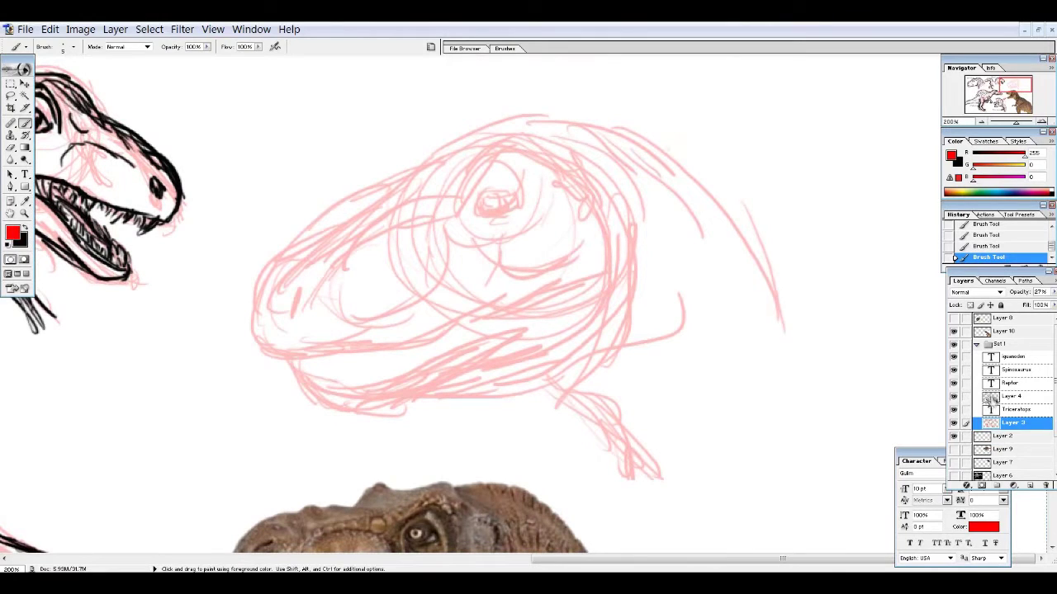
Ink the front of the tyrannosaurus's snout, the nostril and the eye in black on Layer 4.
{"action": "left_click", "coordinate": [796, 400], "text": "ctrl"}
{"action": "key", "text": "x"}
{"action": "scroll", "coordinate": [262, 285], "scroll_direction": "down", "scroll_amount": 2}
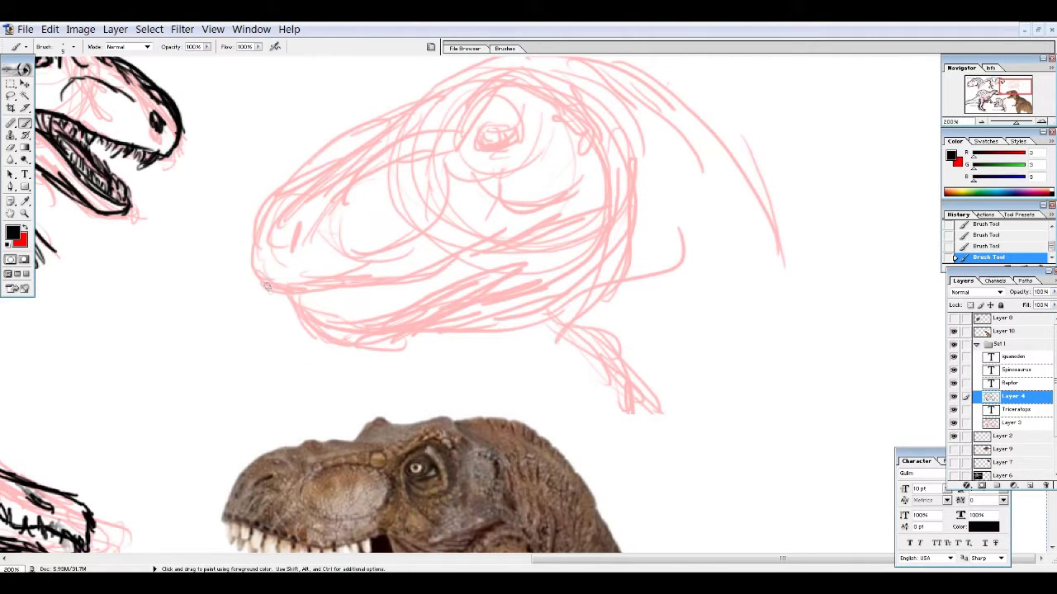
{"action": "key", "text": "ctrl+alt+z"}
{"action": "key", "text": "ctrl+alt+z"}
{"action": "left_click_drag", "start_coordinate": [299, 221], "coordinate": [287, 250]}
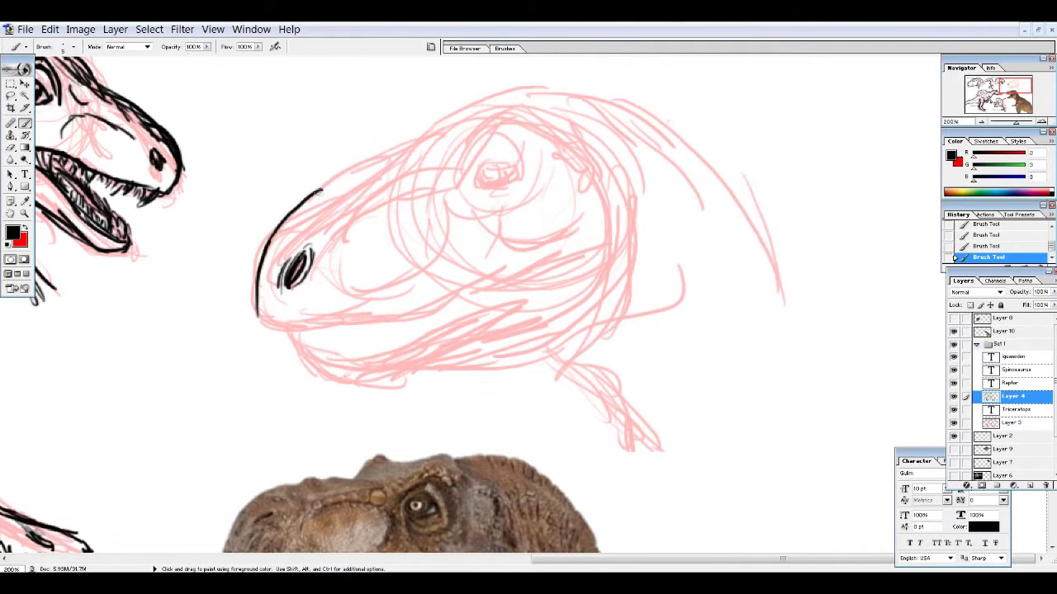
{"action": "scroll", "coordinate": [528, 313], "scroll_direction": "down", "scroll_amount": 2}
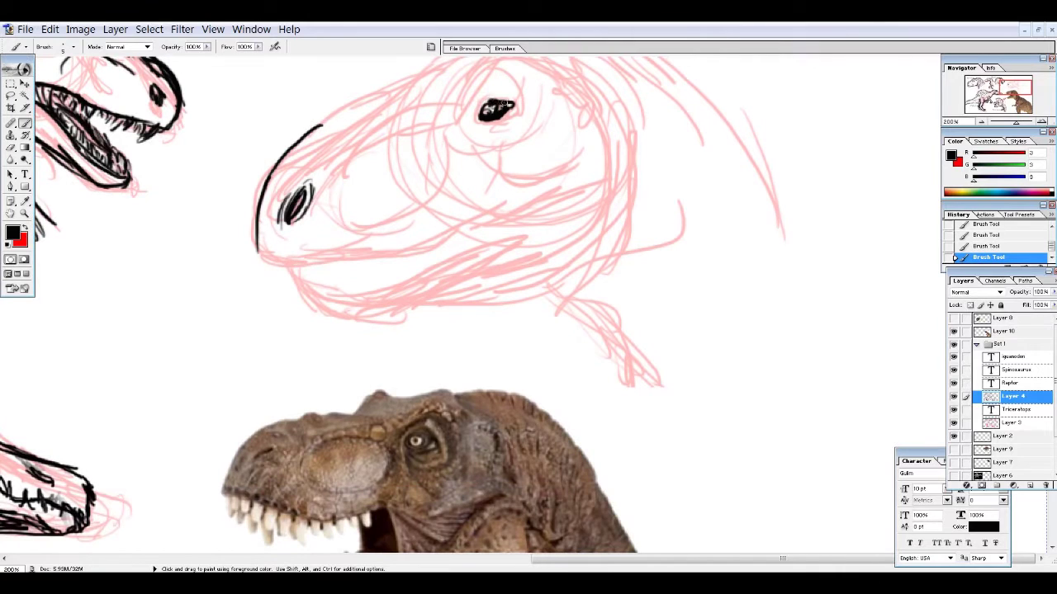
Ink the tyrannosaurus's upper lip line, a row of pointed upper teeth and the front of the lower jaw.
{"action": "mouse_move", "coordinate": [364, 258]}
{"action": "left_mouse_down"}
{"action": "mouse_move", "coordinate": [470, 236]}
{"action": "mouse_move", "coordinate": [552, 184]}
{"action": "mouse_move", "coordinate": [563, 190]}
{"action": "left_mouse_up"}
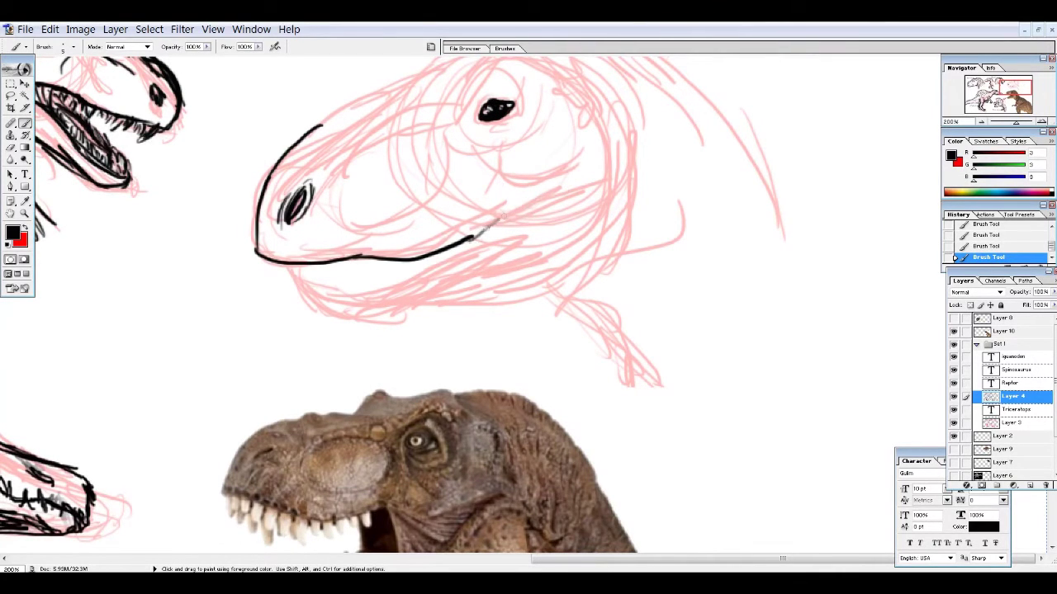
{"action": "left_click_drag", "start_coordinate": [528, 248], "coordinate": [555, 216]}
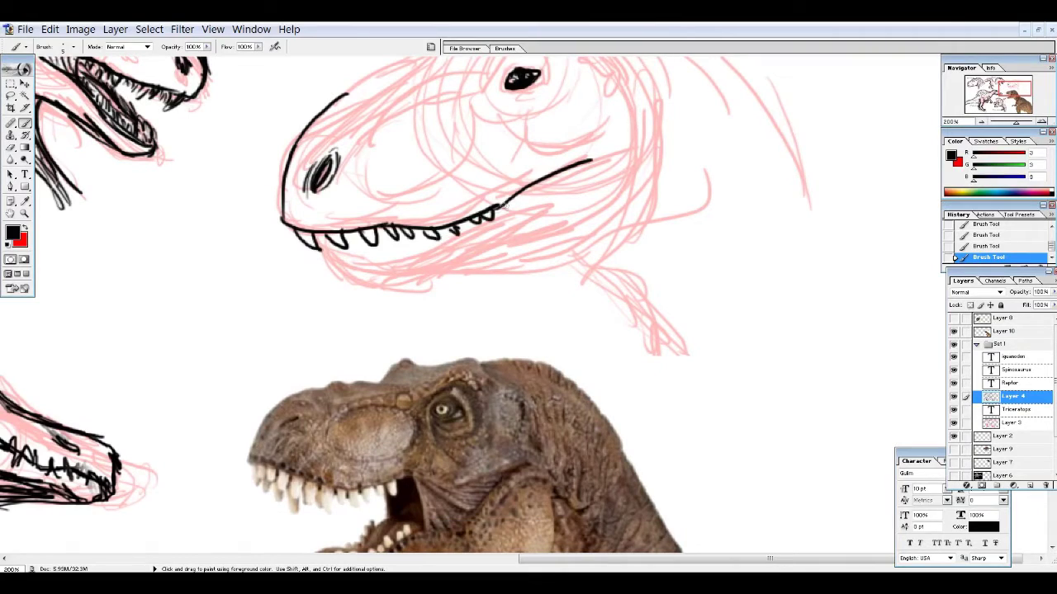
{"action": "scroll", "coordinate": [528, 314], "scroll_direction": "down", "scroll_amount": 3}
{"action": "key", "text": "ctrl+minus"}
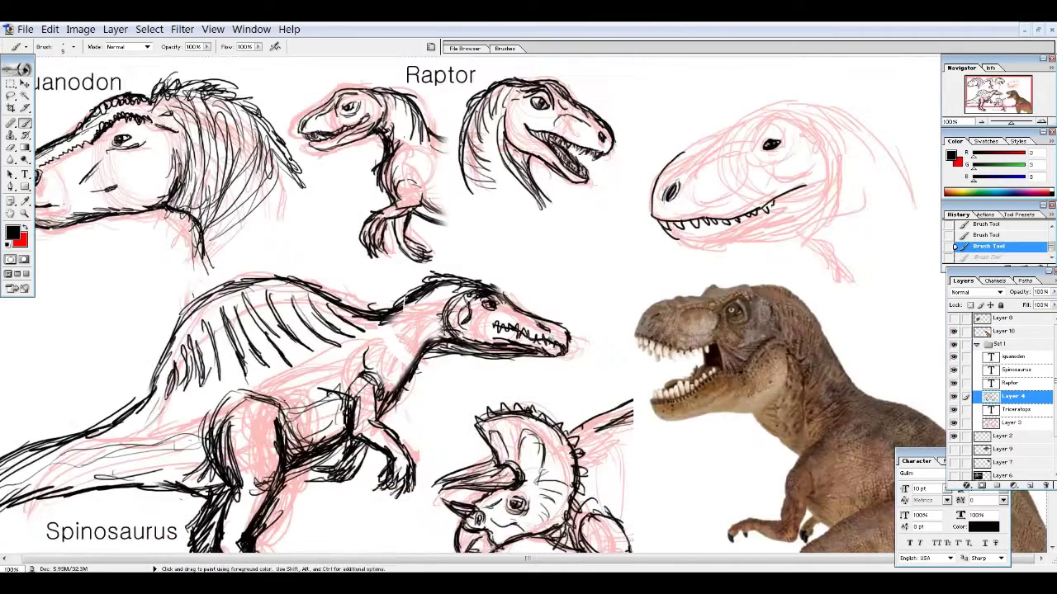
{"action": "key", "text": "z"}
{"action": "left_click", "coordinate": [760, 215]}
{"action": "key", "text": "b"}
Ink the curved outline of the tyrannosaurus's snout hollow and the textured ridge running up to the brow.
{"action": "left_click_drag", "start_coordinate": [363, 196], "coordinate": [376, 281]}
{"action": "left_click_drag", "start_coordinate": [458, 177], "coordinate": [442, 248]}
{"action": "key", "text": "ctrl+z"}
{"action": "left_click_drag", "start_coordinate": [368, 194], "coordinate": [454, 178]}
{"action": "key", "text": "ctrl+z"}
{"action": "mouse_move", "coordinate": [350, 207]}
{"action": "left_mouse_down"}
{"action": "mouse_move", "coordinate": [459, 180]}
{"action": "mouse_move", "coordinate": [547, 116]}
{"action": "left_mouse_up"}
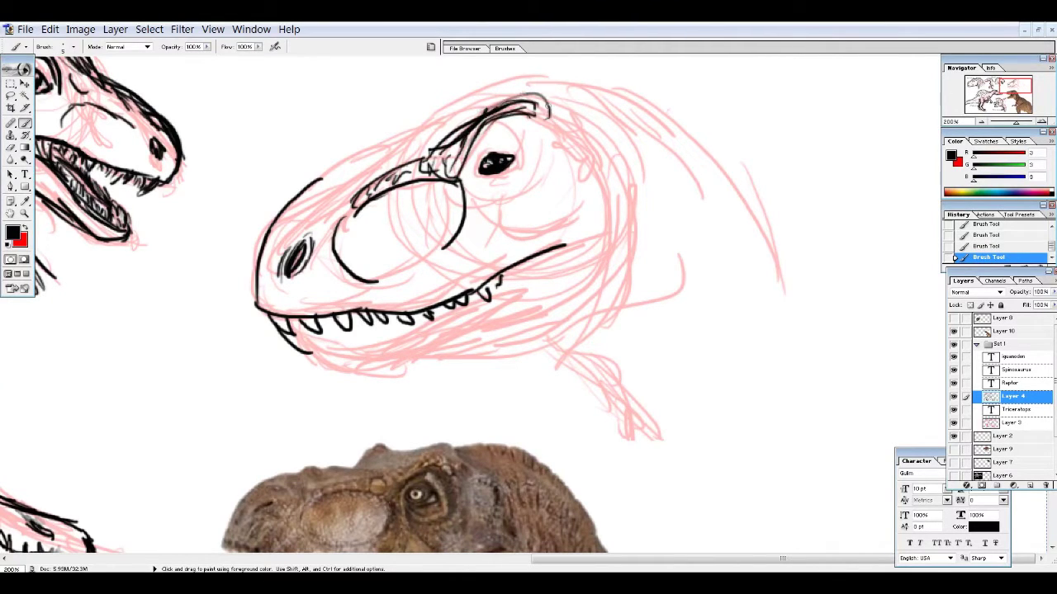
Ink the top contour of the tyrannosaurus's snout and forehead and draw the socket folds around the eye.
{"action": "mouse_move", "coordinate": [533, 78]}
{"action": "left_mouse_down"}
{"action": "mouse_move", "coordinate": [384, 148]}
{"action": "mouse_move", "coordinate": [310, 202]}
{"action": "left_mouse_up"}
{"action": "left_click_drag", "start_coordinate": [454, 120], "coordinate": [282, 219]}
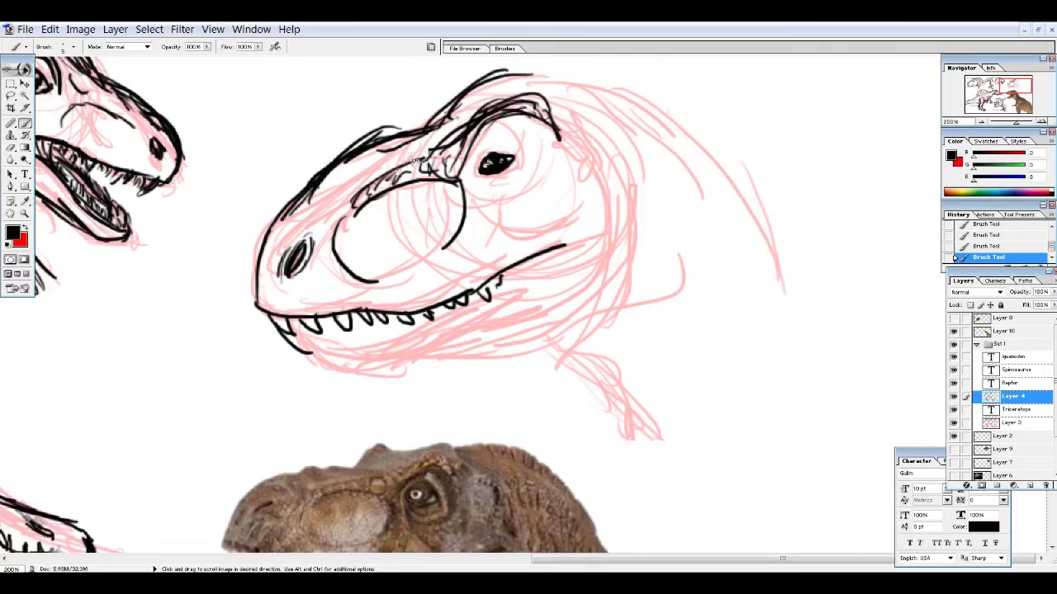
{"action": "scroll", "coordinate": [291, 238], "scroll_direction": "down", "scroll_amount": 2}
{"action": "left_click_drag", "start_coordinate": [555, 76], "coordinate": [512, 144]}
{"action": "left_click_drag", "start_coordinate": [477, 126], "coordinate": [535, 134]}
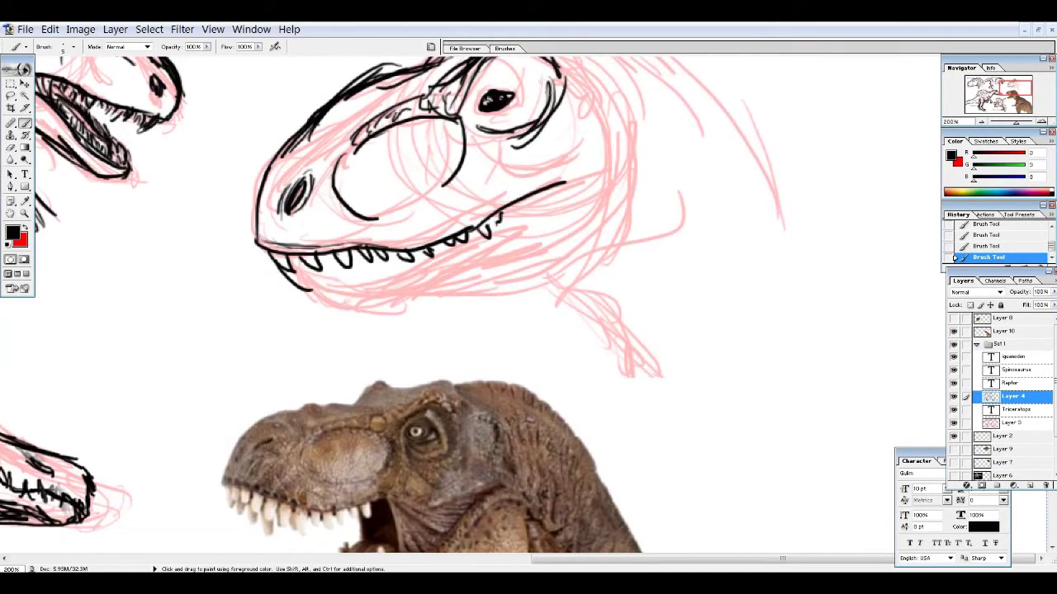
Ink the bump behind the tyrannosaurus's eye and thicken the snout hollow and mouth-corner lines.
{"action": "scroll", "coordinate": [512, 111], "scroll_direction": "up", "scroll_amount": 2}
{"action": "left_click_drag", "start_coordinate": [602, 107], "coordinate": [586, 194]}
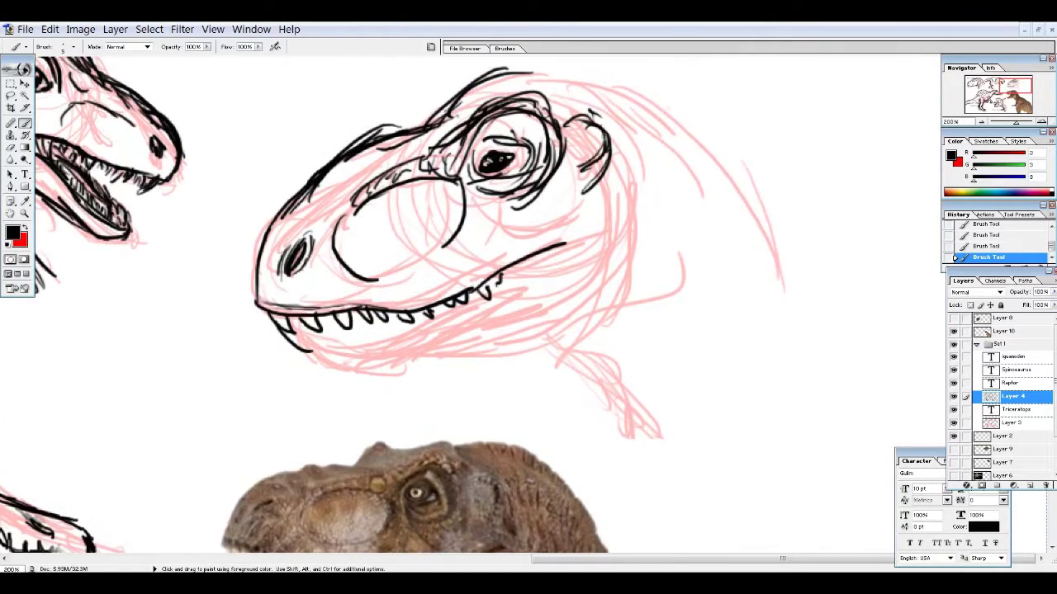
{"action": "left_click_drag", "start_coordinate": [582, 144], "coordinate": [607, 173]}
{"action": "scroll", "coordinate": [496, 247], "scroll_direction": "down", "scroll_amount": 2}
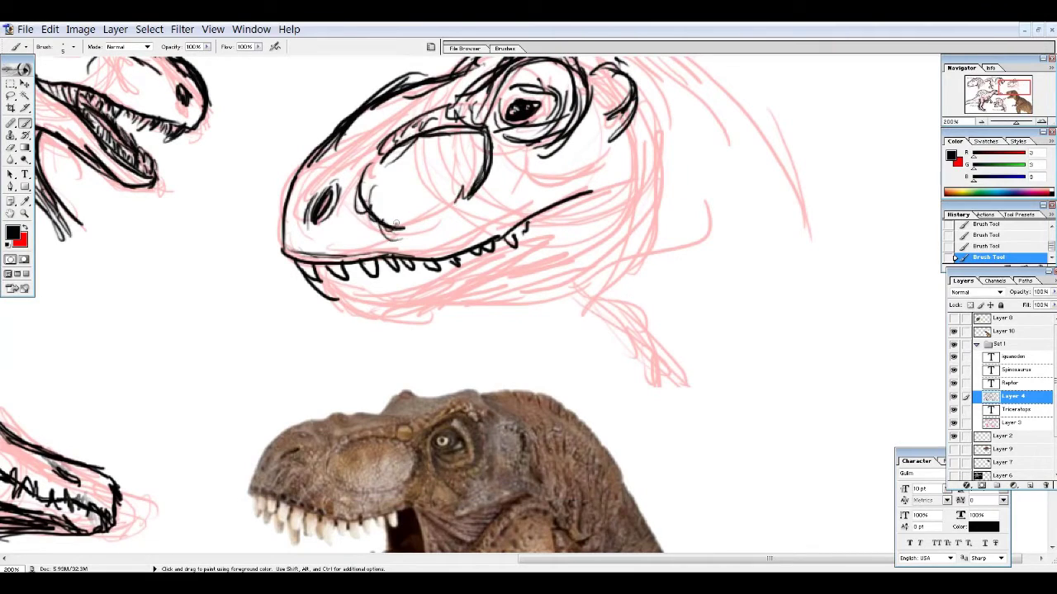
{"action": "scroll", "coordinate": [539, 135], "scroll_direction": "down", "scroll_amount": 3}
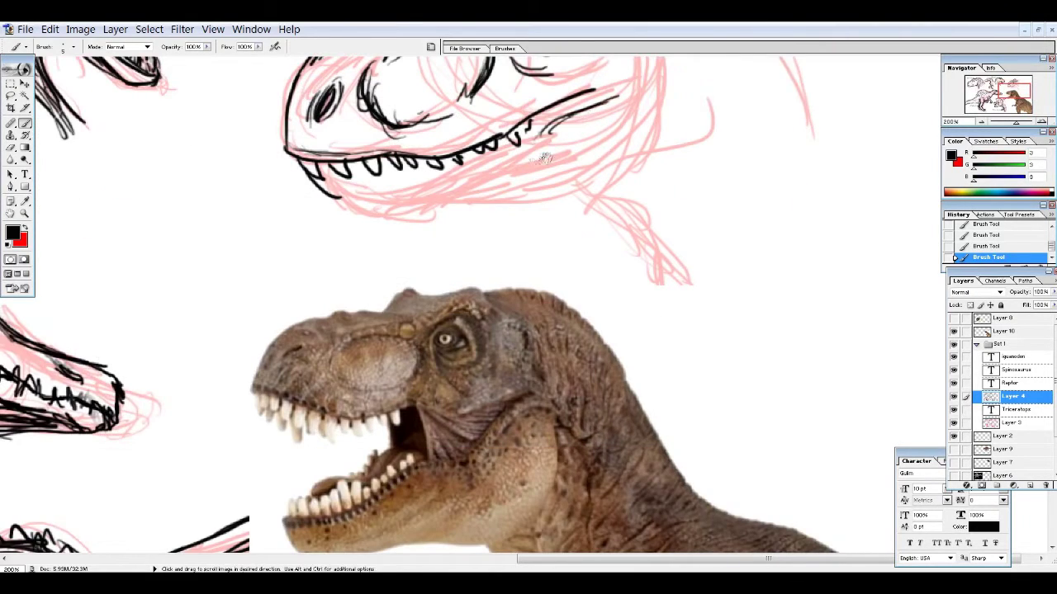
Ink the tyrannosaurus's lower jaw, the jaw corner and the throat, adding long fold strokes down the neck.
{"action": "scroll", "coordinate": [495, 248], "scroll_direction": "up", "scroll_amount": 3}
{"action": "left_click_drag", "start_coordinate": [665, 161], "coordinate": [500, 282]}
{"action": "scroll", "coordinate": [495, 247], "scroll_direction": "up", "scroll_amount": 3}
{"action": "left_click_drag", "start_coordinate": [657, 202], "coordinate": [579, 375]}
{"action": "scroll", "coordinate": [496, 248], "scroll_direction": "down", "scroll_amount": 3}
{"action": "left_click_drag", "start_coordinate": [565, 246], "coordinate": [615, 322]}
{"action": "left_click_drag", "start_coordinate": [654, 198], "coordinate": [627, 276]}
{"action": "left_click_drag", "start_coordinate": [657, 116], "coordinate": [639, 326]}
{"action": "scroll", "coordinate": [661, 247], "scroll_direction": "up", "scroll_amount": 3}
{"action": "left_click_drag", "start_coordinate": [673, 272], "coordinate": [664, 405]}
Ink the top of the tyrannosaurus's head and the back of its neck with long, sweeping strokes.
{"action": "left_click_drag", "start_coordinate": [520, 79], "coordinate": [685, 107]}
{"action": "left_click_drag", "start_coordinate": [619, 83], "coordinate": [875, 347]}
{"action": "key", "text": "ctrl+z"}
{"action": "left_click_drag", "start_coordinate": [714, 128], "coordinate": [797, 273]}
{"action": "left_click_drag", "start_coordinate": [784, 219], "coordinate": [826, 338]}
{"action": "left_click_drag", "start_coordinate": [615, 91], "coordinate": [694, 215]}
{"action": "left_click_drag", "start_coordinate": [673, 111], "coordinate": [743, 301]}
{"action": "left_click_drag", "start_coordinate": [739, 166], "coordinate": [776, 363]}
{"action": "left_click_drag", "start_coordinate": [771, 276], "coordinate": [809, 392]}
{"action": "left_click_drag", "start_coordinate": [743, 140], "coordinate": [804, 322]}
Move the tyrannosaurus reference photo on Layer 10 over the spinosaurus sketch to clear the space below the inked head.
{"action": "left_click_drag", "start_coordinate": [708, 208], "coordinate": [707, 181]}
{"action": "key", "text": "ctrl+0"}
{"action": "key", "text": "v"}
{"action": "left_click", "coordinate": [702, 326], "text": "ctrl"}
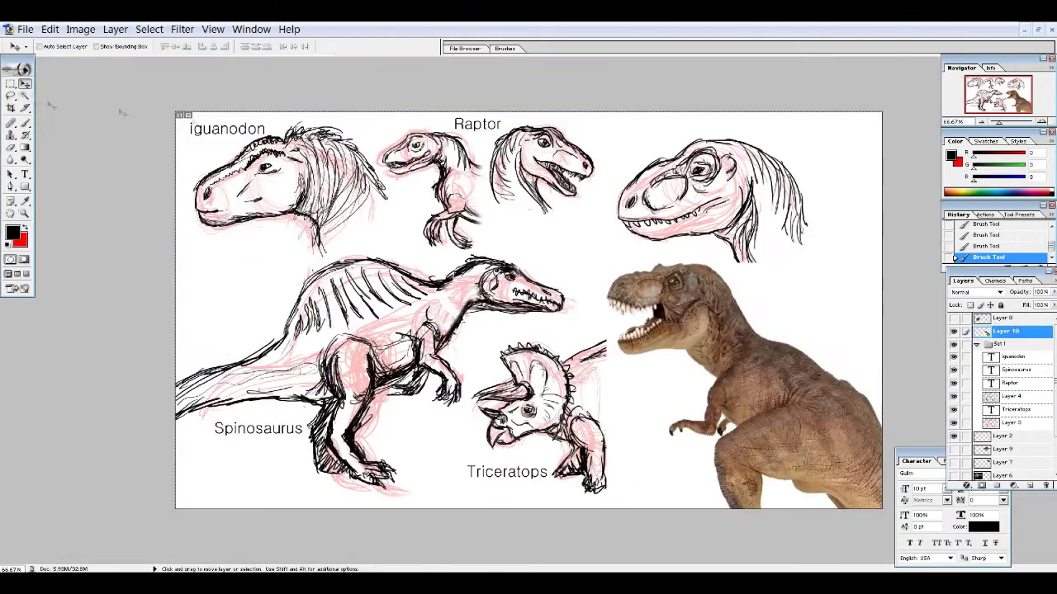
{"action": "left_click_drag", "start_coordinate": [702, 326], "coordinate": [377, 304]}
{"action": "key", "text": "z"}
{"action": "left_click", "coordinate": [502, 297]}
{"action": "left_click_drag", "start_coordinate": [537, 240], "coordinate": [537, 278]}
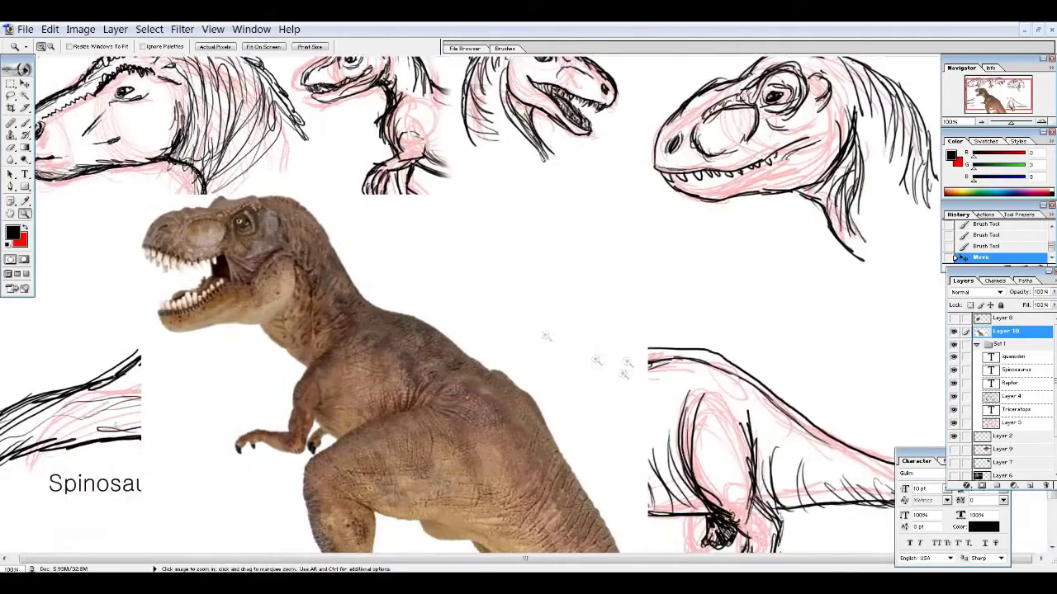
Rough out a small full-body tyrannosaurus's head, torso and tail in red on Layer 3, beneath the large head.
{"action": "key", "text": "ctrl+0"}
{"action": "left_click_drag", "start_coordinate": [628, 136], "coordinate": [834, 248]}
{"action": "key", "text": "x"}
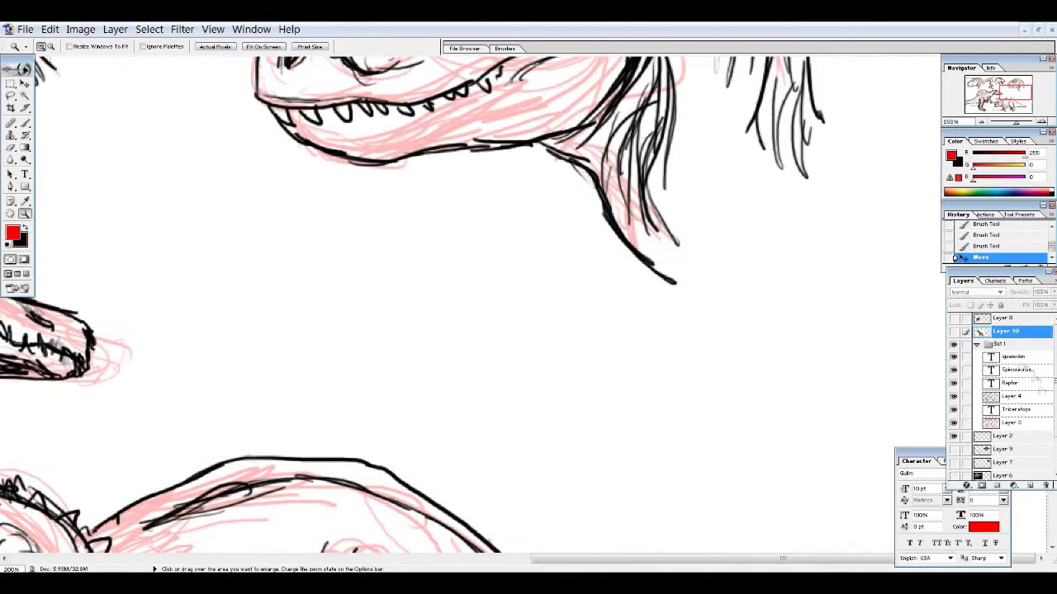
{"action": "key", "text": "b"}
{"action": "left_click_drag", "start_coordinate": [313, 238], "coordinate": [343, 248]}
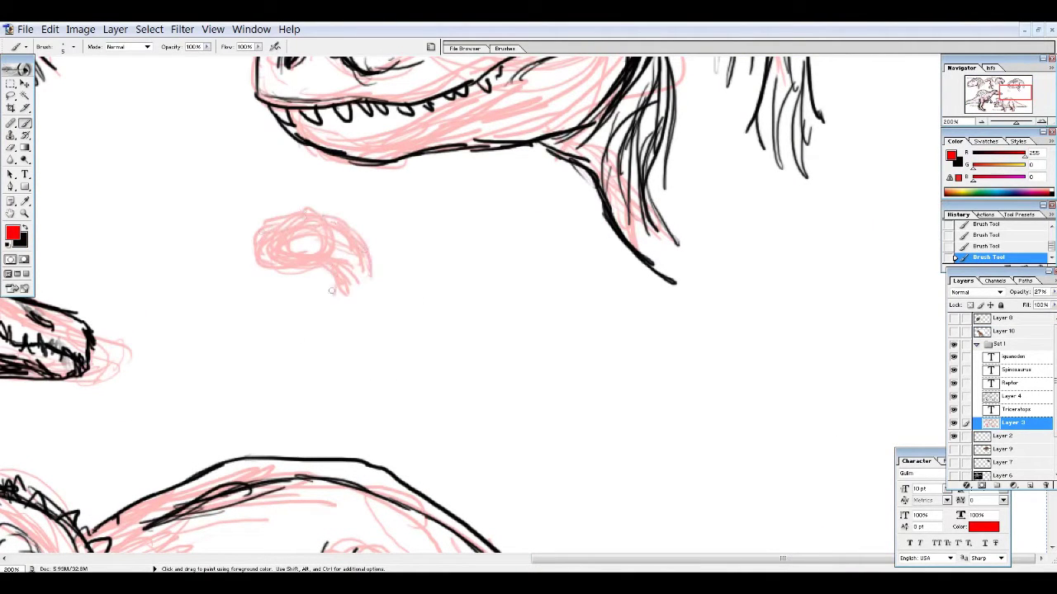
{"action": "mouse_move", "coordinate": [339, 291]}
{"action": "left_mouse_down"}
{"action": "mouse_move", "coordinate": [496, 280]}
{"action": "mouse_move", "coordinate": [636, 309]}
{"action": "mouse_move", "coordinate": [487, 281]}
{"action": "mouse_move", "coordinate": [422, 292]}
{"action": "left_mouse_up"}
Sketch the small tyrannosaurus's hind legs, foot and tiny arms in red.
{"action": "mouse_move", "coordinate": [471, 337]}
{"action": "left_mouse_down"}
{"action": "mouse_move", "coordinate": [677, 248]}
{"action": "mouse_move", "coordinate": [471, 210]}
{"action": "left_mouse_up"}
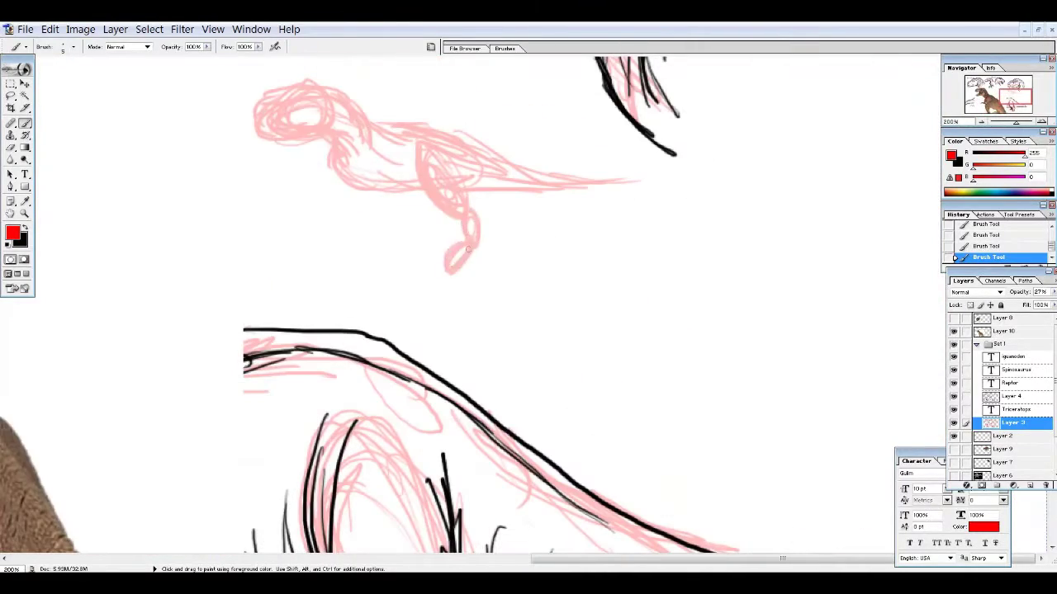
{"action": "left_click_drag", "start_coordinate": [442, 264], "coordinate": [413, 285]}
{"action": "mouse_move", "coordinate": [376, 203]}
{"action": "left_mouse_down"}
{"action": "mouse_move", "coordinate": [462, 236]}
{"action": "mouse_move", "coordinate": [455, 317]}
{"action": "left_mouse_up"}
Ink the back of the small tyrannosaurus's head and neck in black on Layer 4.
{"action": "key", "text": "alt+bracketright"}
{"action": "key", "text": "alt+bracketright"}
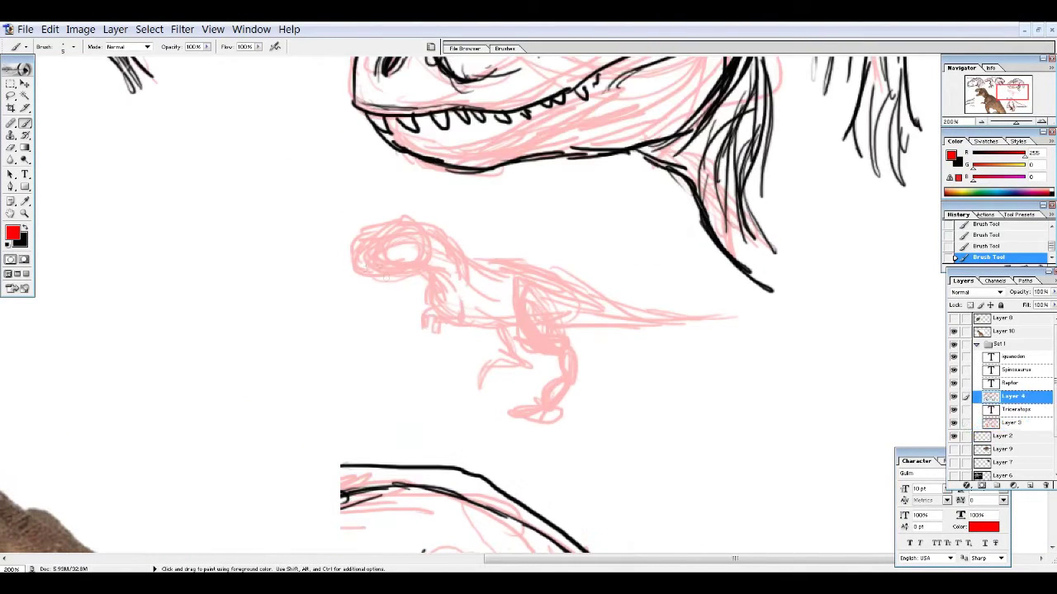
{"action": "key", "text": "x"}
{"action": "key", "text": "ctrl+z"}
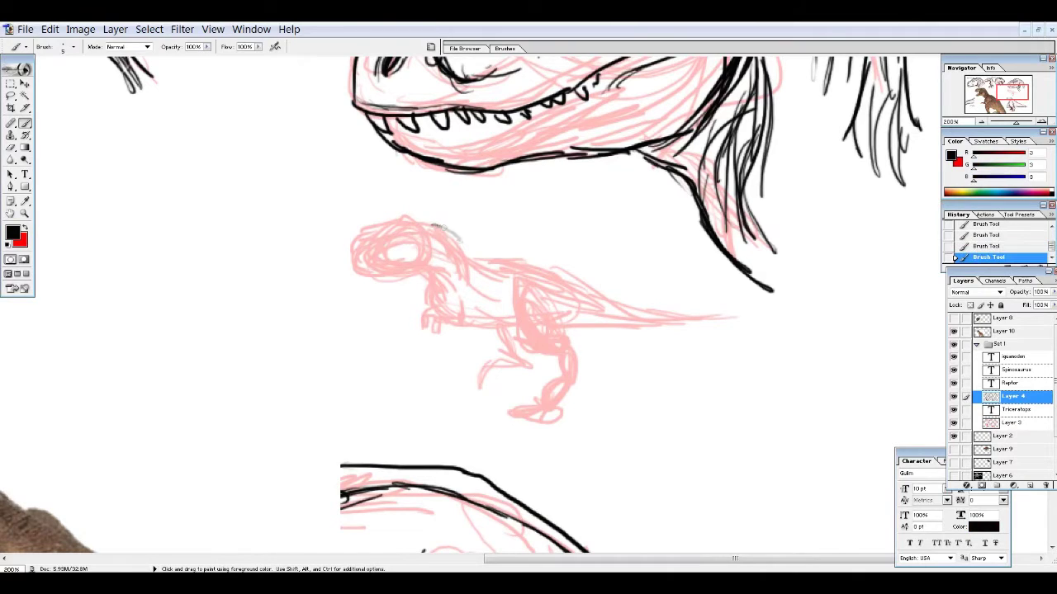
{"action": "key", "text": "ctrl+z"}
{"action": "left_click_drag", "start_coordinate": [466, 260], "coordinate": [415, 219]}
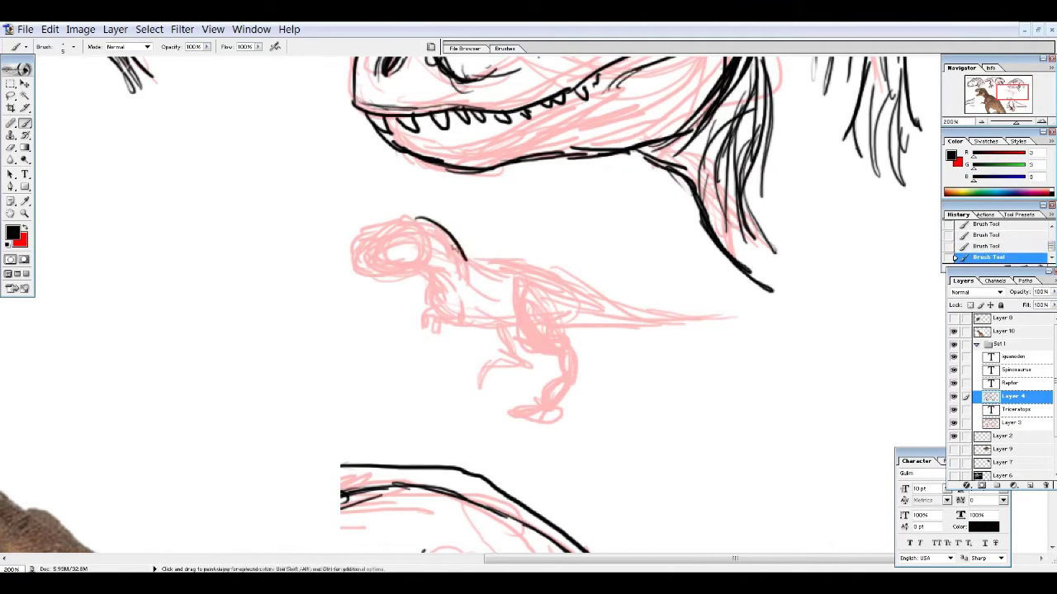
Ink the small tyrannosaurus's back, tail, thigh and legs over the red sketch.
{"action": "left_click_drag", "start_coordinate": [581, 276], "coordinate": [707, 308]}
{"action": "left_click_drag", "start_coordinate": [563, 340], "coordinate": [741, 317]}
{"action": "left_click_drag", "start_coordinate": [602, 329], "coordinate": [742, 308]}
{"action": "left_click_drag", "start_coordinate": [520, 272], "coordinate": [558, 355]}
{"action": "left_click_drag", "start_coordinate": [548, 302], "coordinate": [564, 336]}
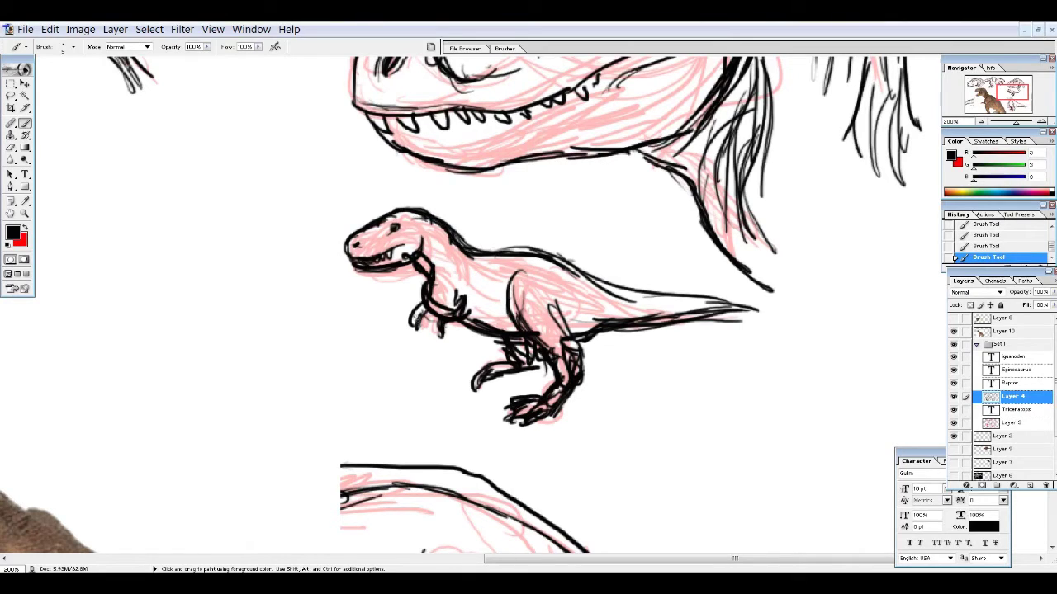
Hide the tyrannosaurus reference photo and add a black "T-Rex" text label between the large head and the small full-body sketch.
{"action": "key", "text": "ctrl+minus"}
{"action": "key", "text": "ctrl+minus"}
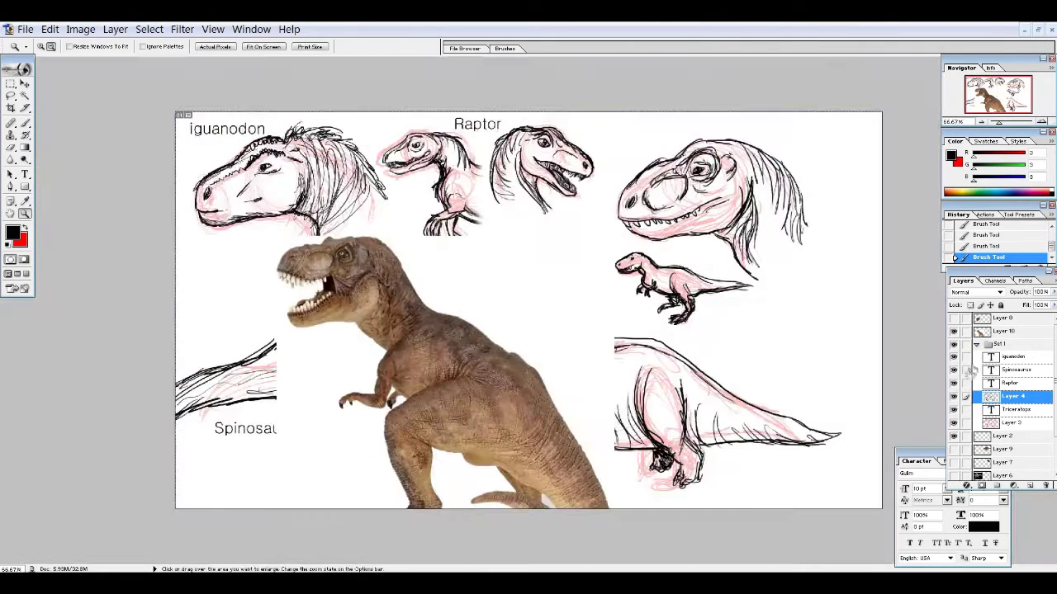
{"action": "key", "text": "t"}
{"action": "left_click_drag", "start_coordinate": [537, 222], "coordinate": [619, 266]}
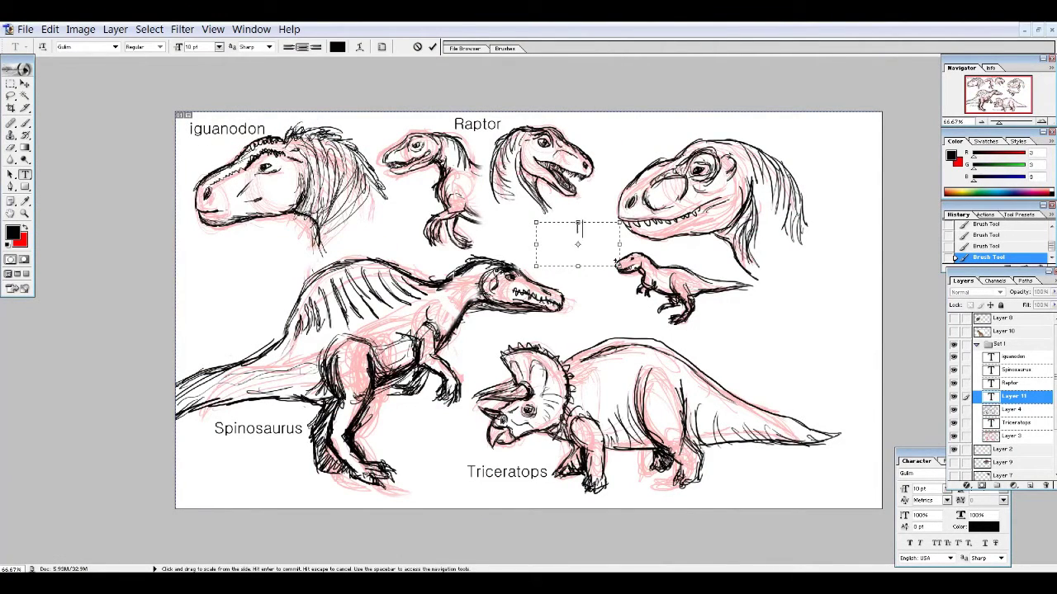
{"action": "left_click", "coordinate": [431, 47]}
{"action": "key", "text": "v"}
{"action": "left_click_drag", "start_coordinate": [541, 515], "coordinate": [661, 542]}
Crop the canvas to trim narrow strips off its left and right edges, keeping all the dinosaur sketches and labels.
{"action": "key", "text": "z"}
{"action": "left_click", "coordinate": [660, 462]}
{"action": "left_click", "coordinate": [708, 412], "text": "alt"}
{"action": "key", "text": "ctrl+0"}
{"action": "left_click_drag", "start_coordinate": [442, 495], "coordinate": [904, 349]}
{"action": "left_click", "coordinate": [753, 258]}
{"action": "key", "text": "ctrl+0"}
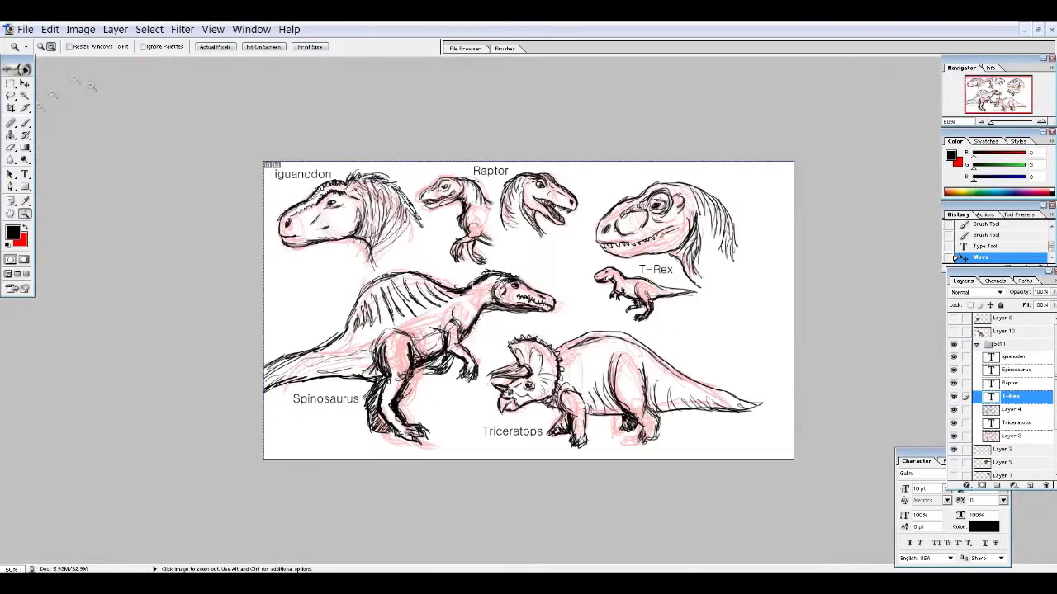
{"action": "key", "text": "c"}
{"action": "left_click_drag", "start_coordinate": [263, 162], "coordinate": [763, 496]}
{"action": "key", "text": "Return"}
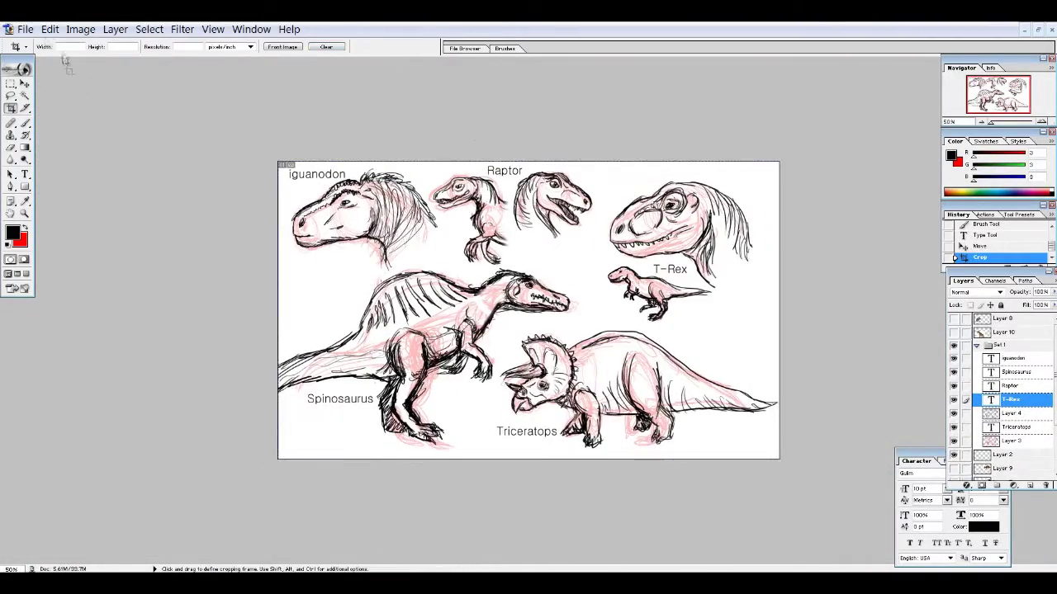
{"action": "key", "text": "b"}
{"action": "key", "text": "ctrl+plus"}
{"action": "key", "text": "ctrl+plus"}
{"action": "key", "text": "ctrl+plus"}
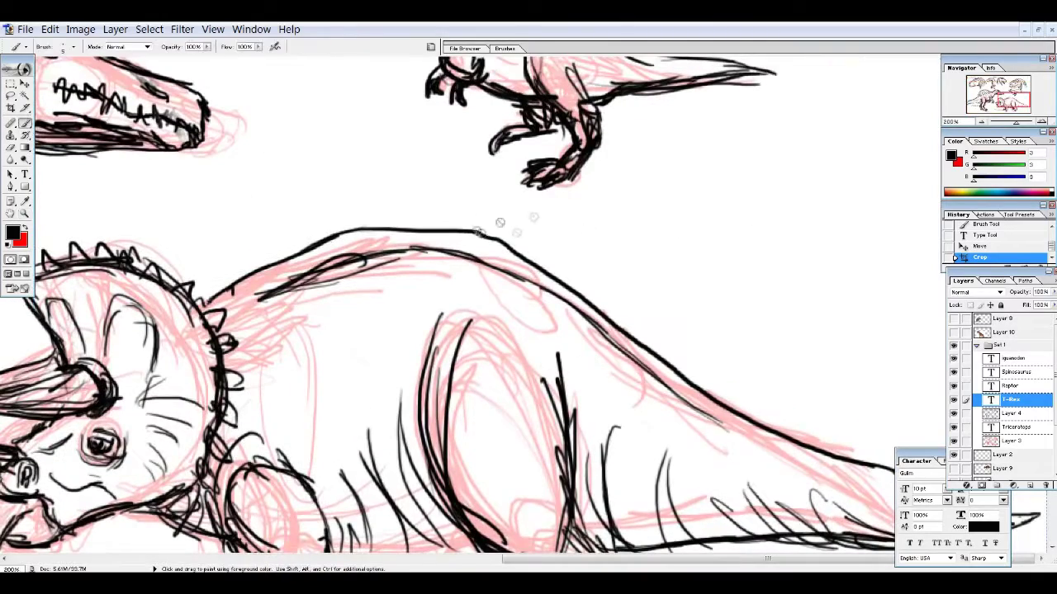
{"action": "left_click", "coordinate": [490, 220]}
{"action": "left_click", "coordinate": [545, 229]}
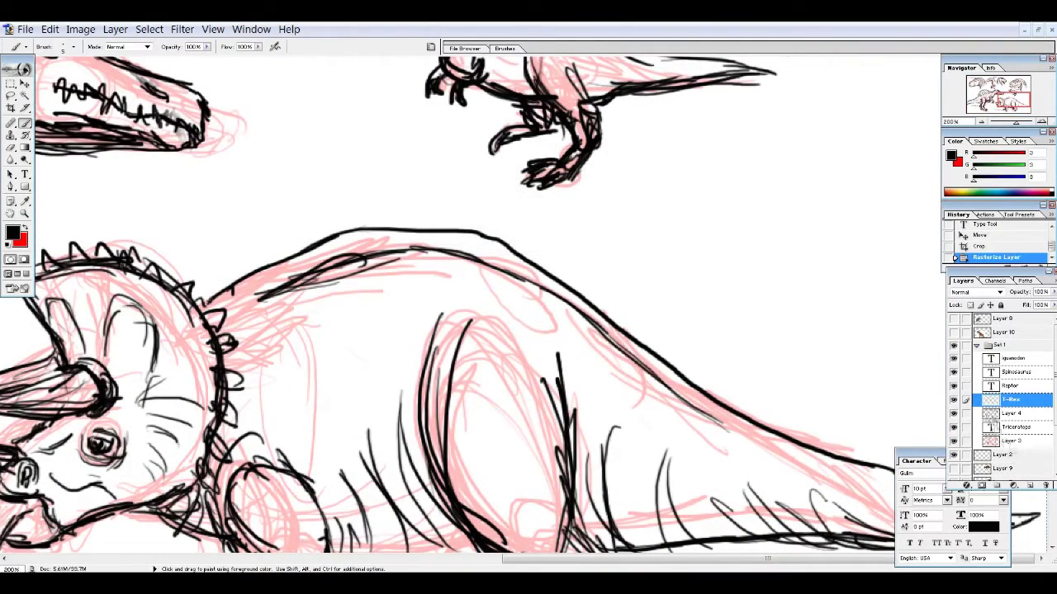
Add a new layer above Layer 8 and handwrite the artist's signature in black between the spinosaurus head and the small tyrannosaurus.
{"action": "left_click", "coordinate": [1003, 319]}
{"action": "key", "text": "ctrl+shift+alt+n"}
{"action": "key", "text": "ctrl+0"}
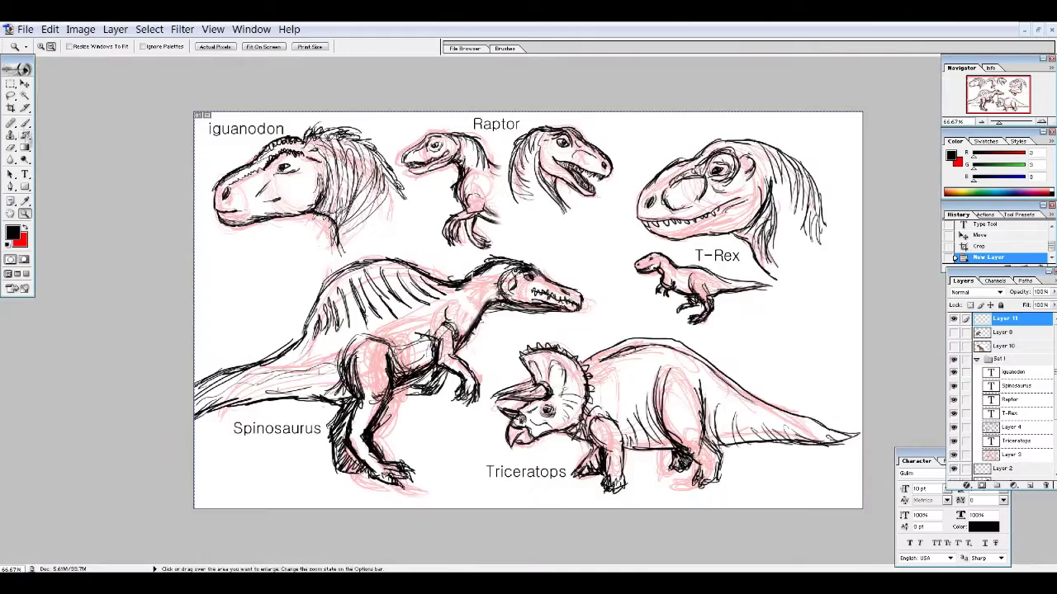
{"action": "left_click_drag", "start_coordinate": [541, 269], "coordinate": [559, 246]}
{"action": "left_click_drag", "start_coordinate": [559, 222], "coordinate": [546, 247]}
{"action": "left_click_drag", "start_coordinate": [566, 235], "coordinate": [596, 241]}
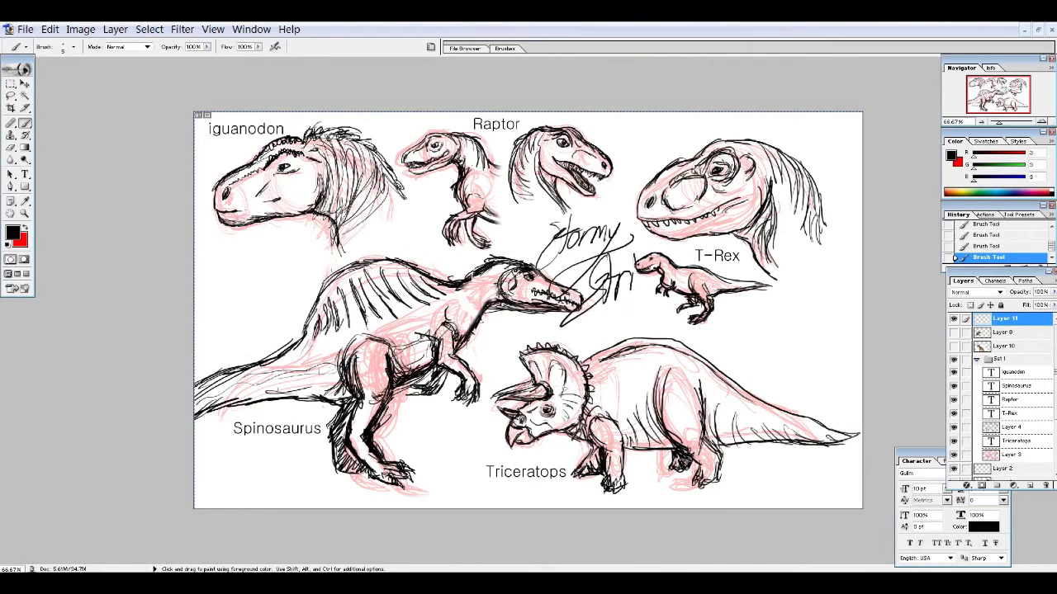
Move the signature to the empty area between the small tyrannosaurus and the triceratops tail, and handwrite 2015 beneath it.
{"action": "key", "text": "ctrl+t"}
{"action": "mouse_move", "coordinate": [611, 264]}
{"action": "left_mouse_down"}
{"action": "mouse_move", "coordinate": [726, 330]}
{"action": "mouse_move", "coordinate": [800, 346]}
{"action": "mouse_move", "coordinate": [794, 373]}
{"action": "mouse_move", "coordinate": [802, 364]}
{"action": "left_mouse_up"}
{"action": "key", "text": "Return"}
{"action": "left_click_drag", "start_coordinate": [812, 356], "coordinate": [810, 368]}
{"action": "left_click_drag", "start_coordinate": [824, 354], "coordinate": [818, 367]}
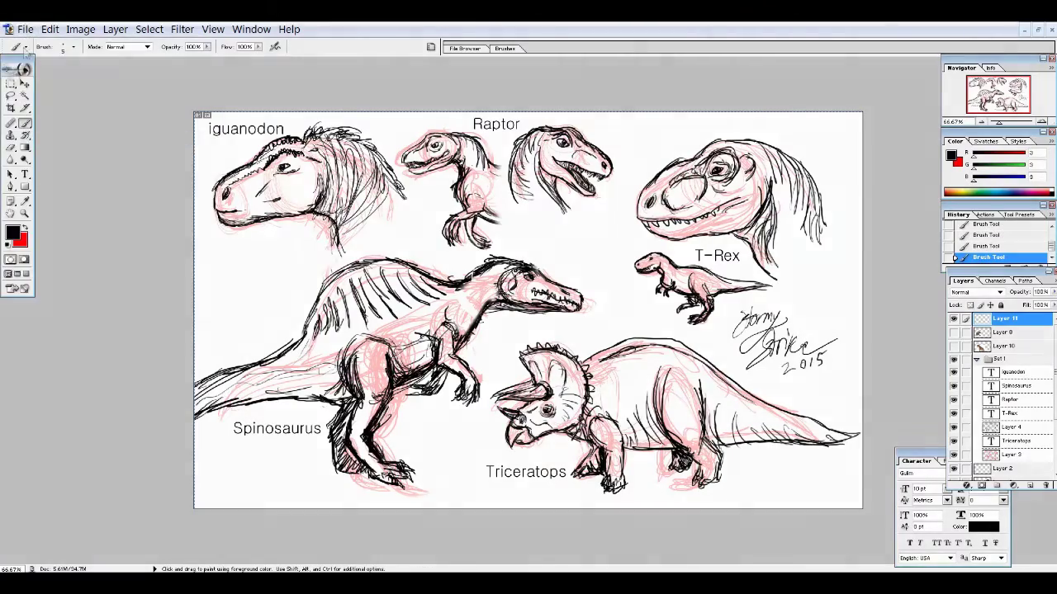